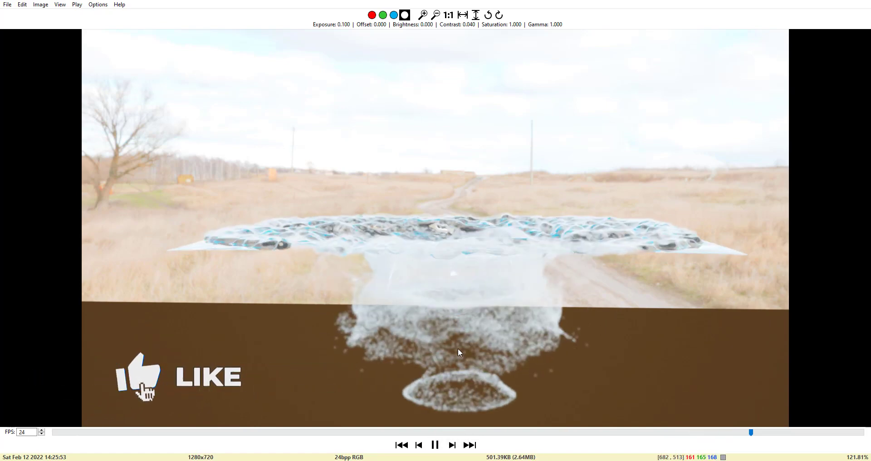
left_click(435, 444)
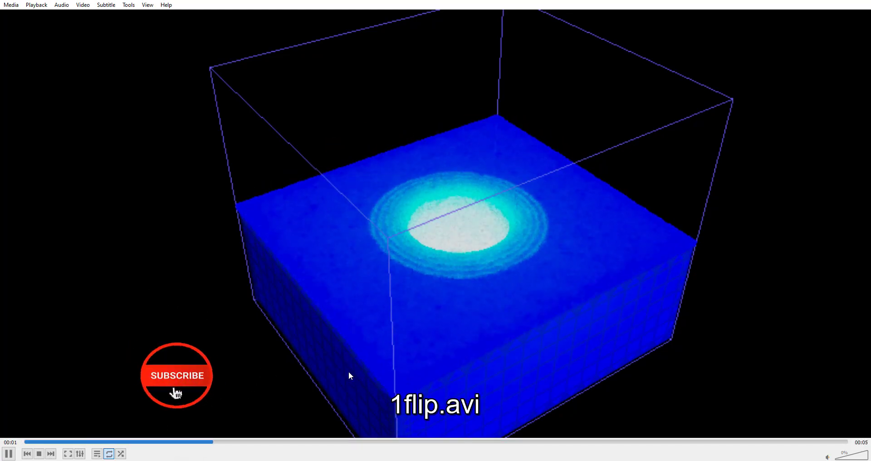
key("s")
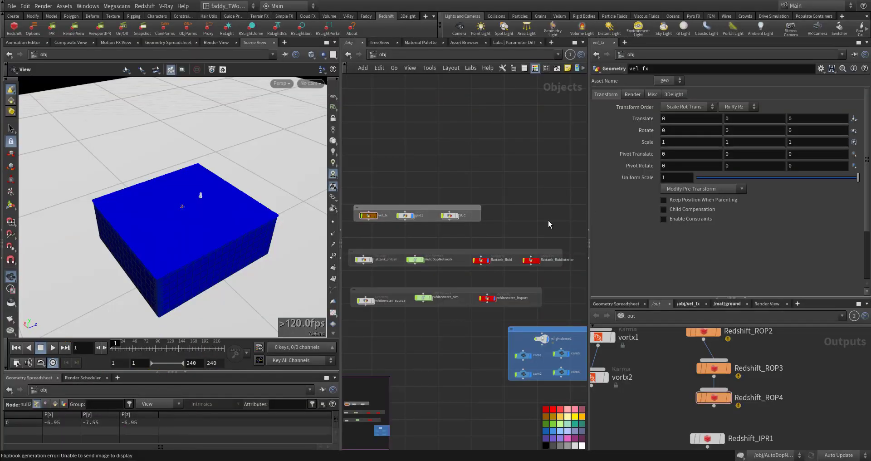
Open the geometry network inside the vel_fx object
middle_click_drag(463, 171, 486, 154)
scroll(436, 161, "up", 2)
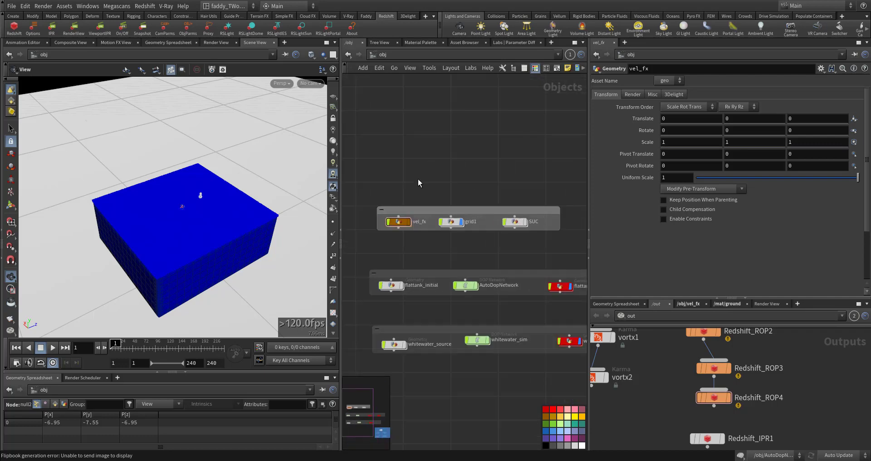
mouse_move(418, 179)
middle_mouse_down()
mouse_move(453, 165)
mouse_move(419, 164)
middle_mouse_up()
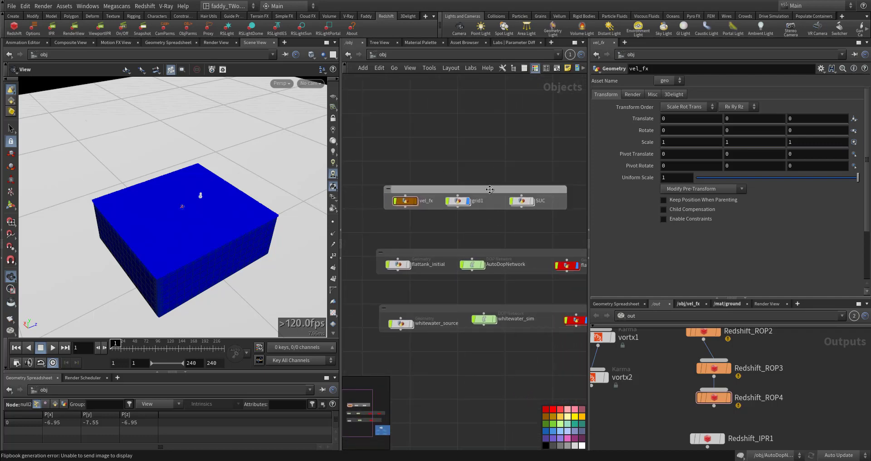
double_click(405, 201)
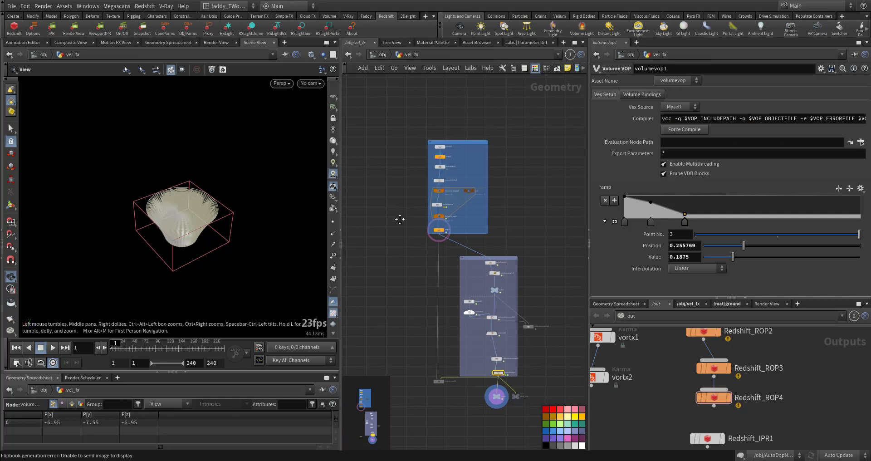
Display the circle1 node at the start of the blue network box in the viewport
middle_click_drag(400, 219, 405, 290)
scroll(397, 210, "up", 6)
middle_click_drag(495, 225, 442, 216)
scroll(442, 218, "up", 2)
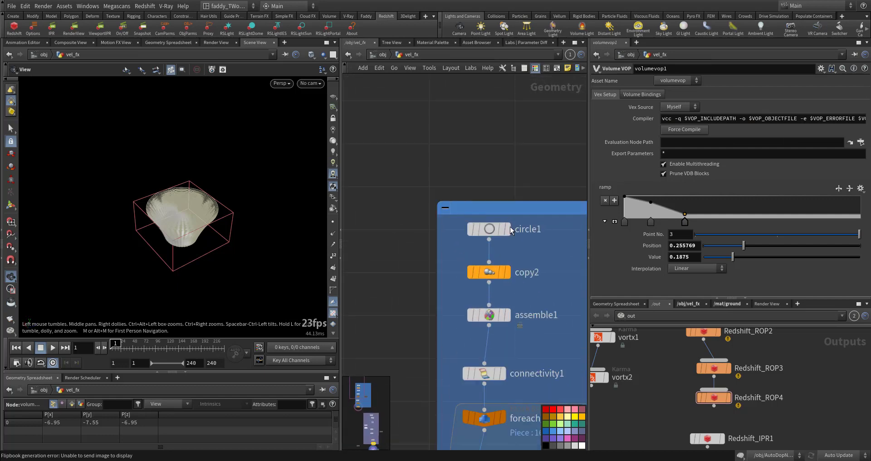
left_click(511, 207)
middle_click_drag(461, 162, 438, 160)
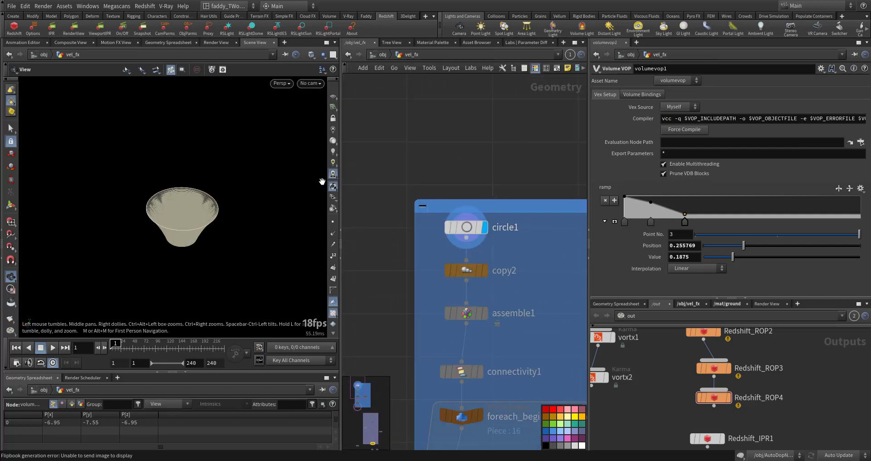
Show the circle's points in the viewport and select circle1 to view its parameters
right_click_drag(180, 218, 295, 217)
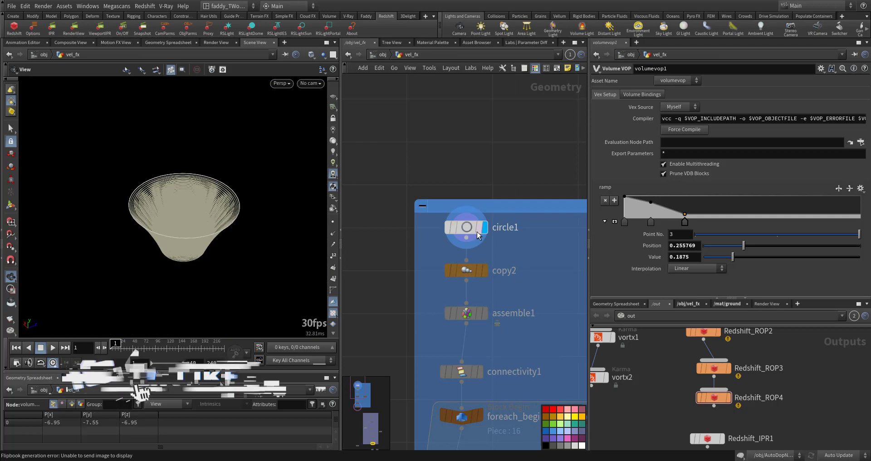
right_click_drag(223, 228, 199, 221)
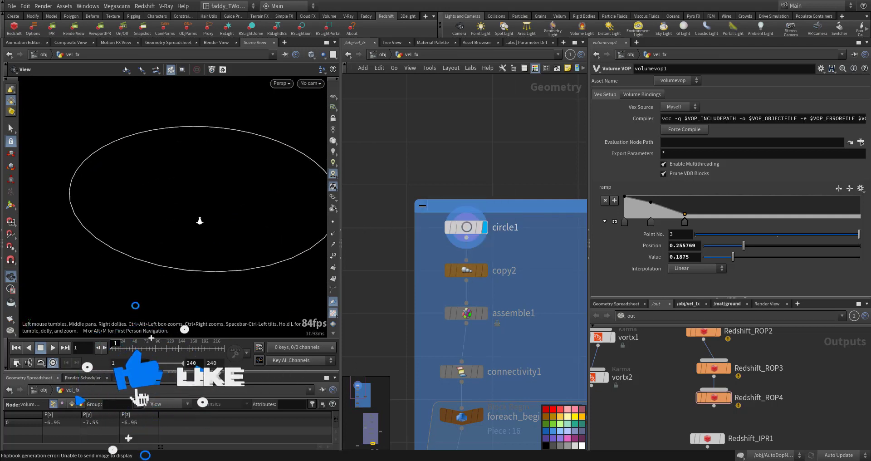
scroll(200, 221, "down", 3)
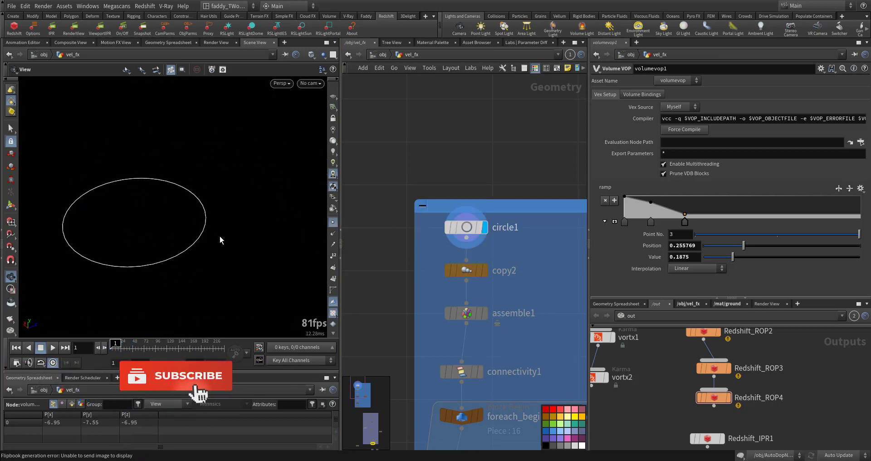
left_click_drag(174, 237, 199, 187)
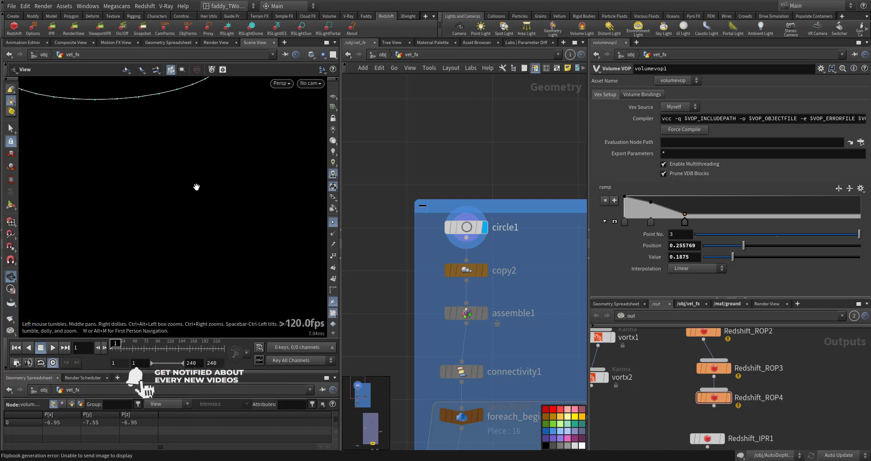
mouse_move(484, 271)
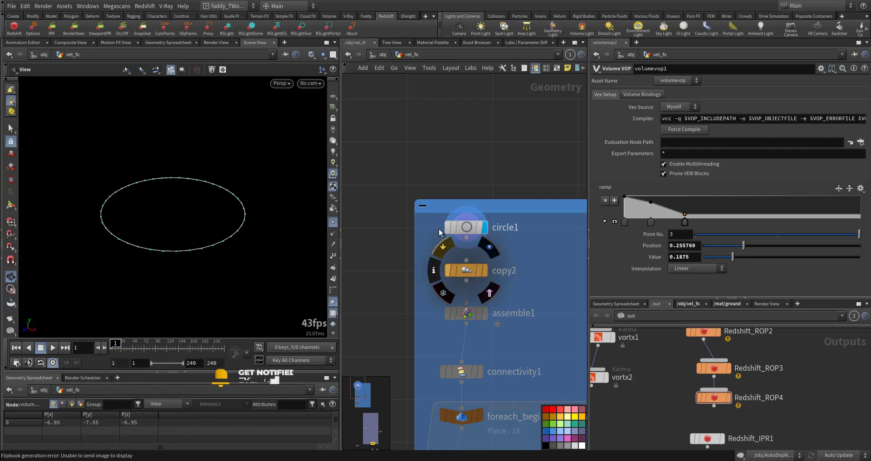
left_click(442, 227)
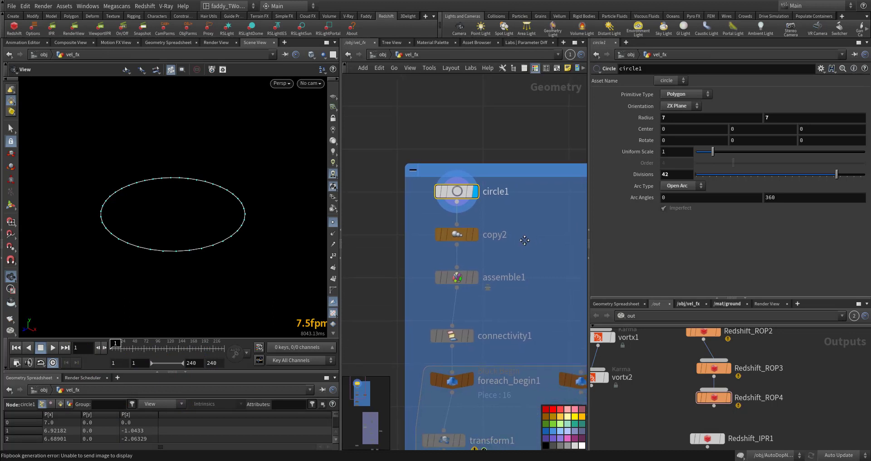
Enlarge the network editor with the node parameters overlaid on it and frame the circle1 node closely
key("ctrl+b")
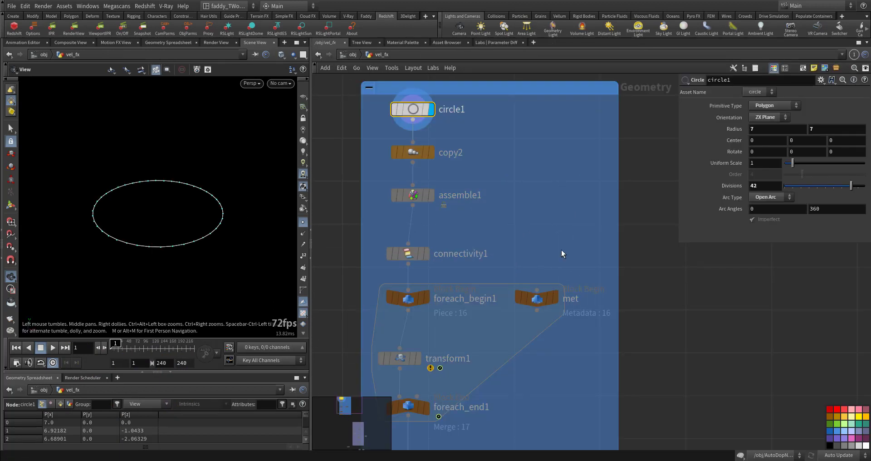
middle_click_drag(653, 288, 693, 337)
middle_click_drag(351, 265, 312, 299)
middle_click_drag(326, 229, 338, 250)
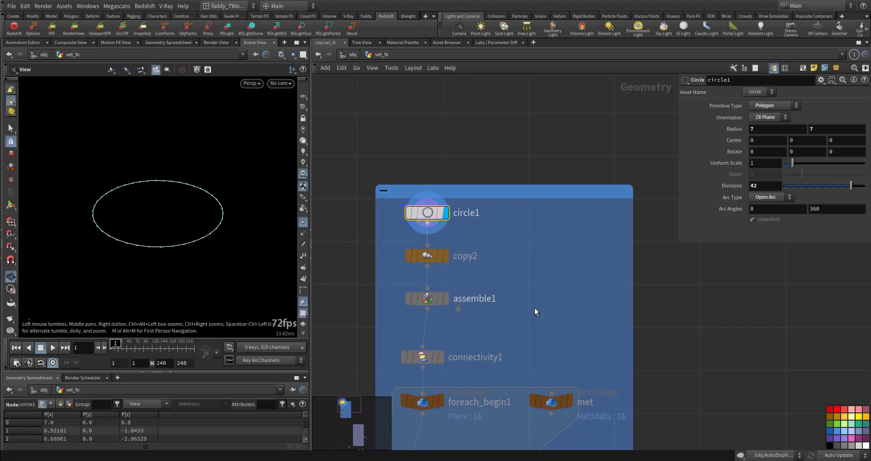
middle_click_drag(580, 297, 584, 260)
scroll(506, 203, "up", 3)
middle_click_drag(510, 213, 615, 292)
scroll(544, 259, "up", 1)
left_click_drag(537, 258, 431, 216)
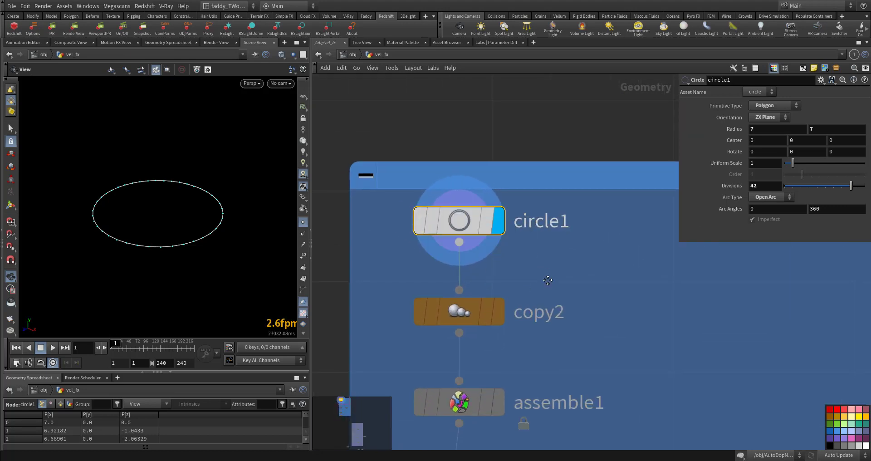
Display copy2's concentric rings in the viewport and try a different total number of copies
middle_click_drag(546, 285, 527, 203)
left_click(441, 231)
left_click(490, 186)
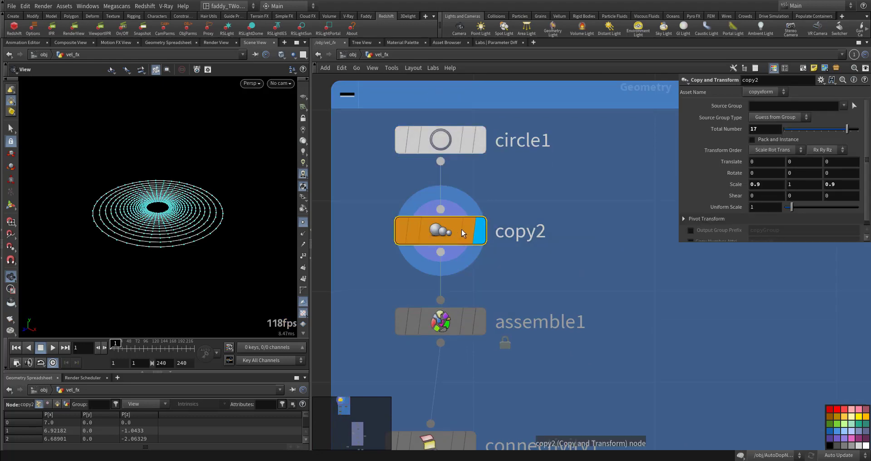
left_click_drag(154, 263, 257, 206)
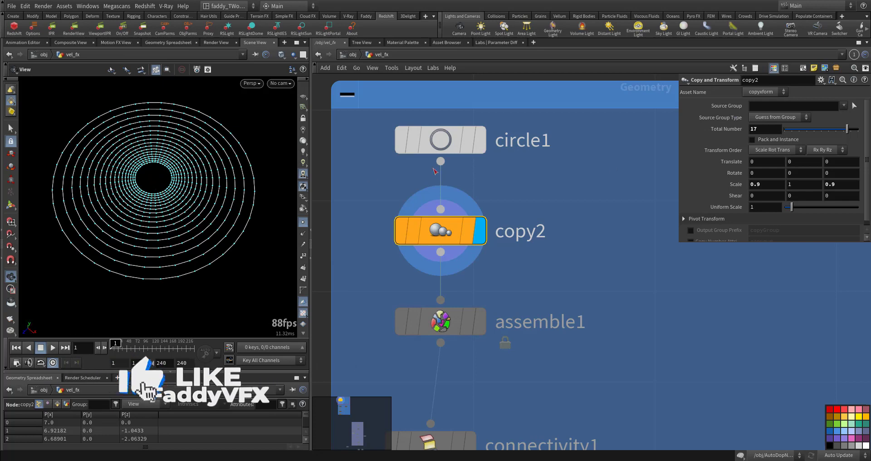
mouse_move(844, 132)
left_mouse_down()
mouse_move(800, 133)
mouse_move(828, 135)
left_mouse_up()
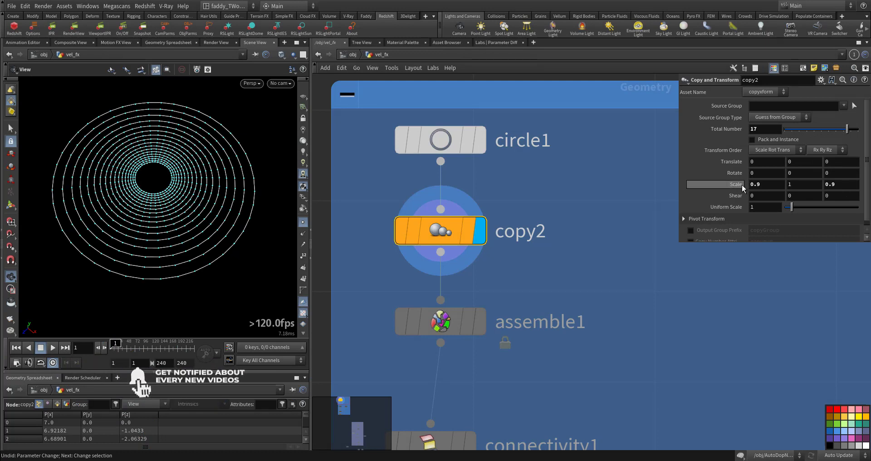
Display assemble1 and inspect its node information and the primitive name attribute in an enlarged geometry spreadsheet
middle_click_drag(547, 259, 567, 224)
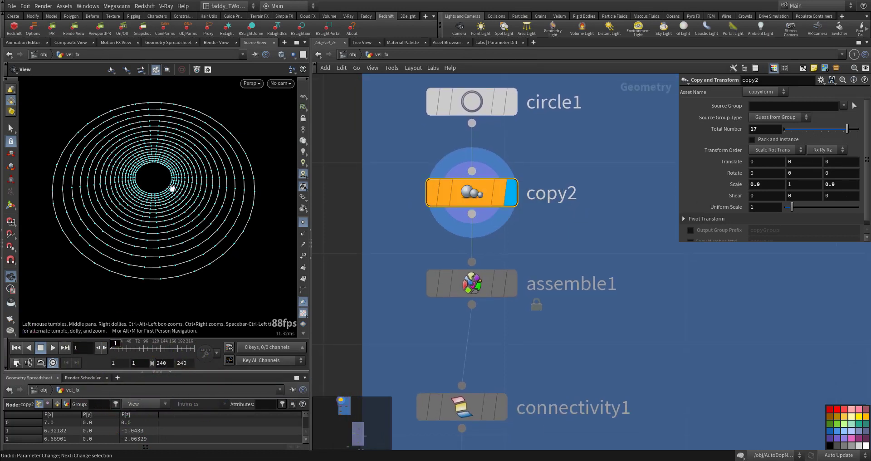
middle_click_drag(403, 247, 386, 195)
left_click(495, 233)
left_click(462, 236)
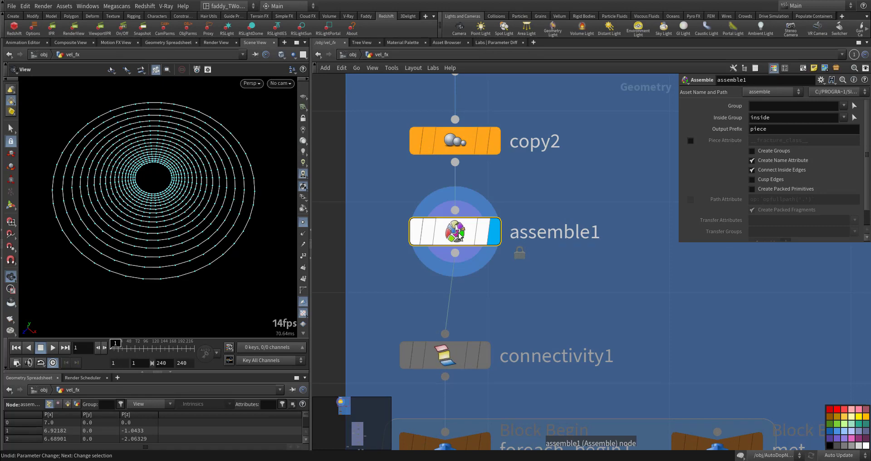
middle_click(459, 235)
middle_click(467, 232)
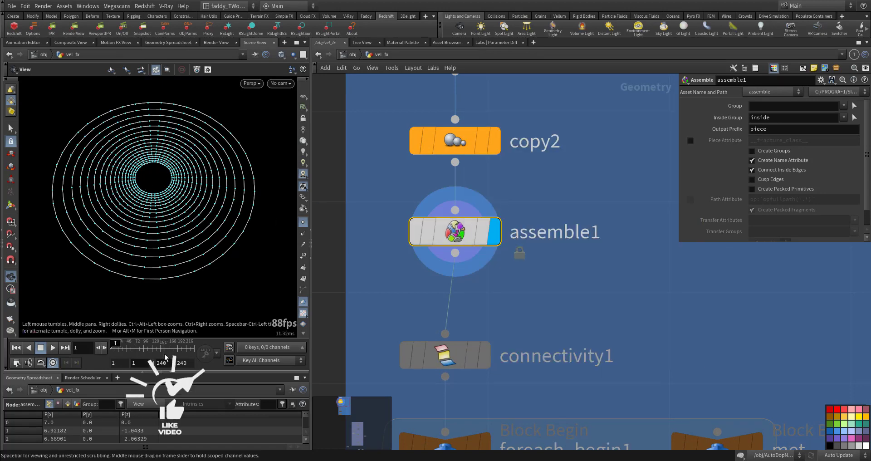
left_click_drag(190, 372, 196, 346)
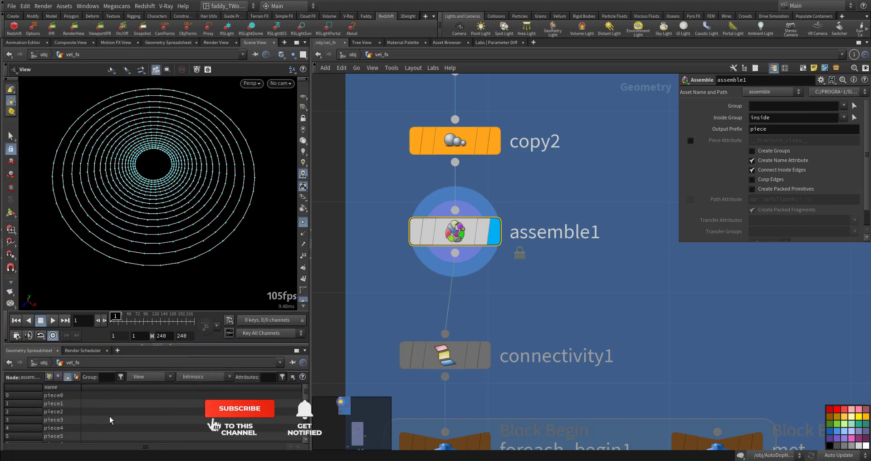
scroll(73, 414, "down", 4)
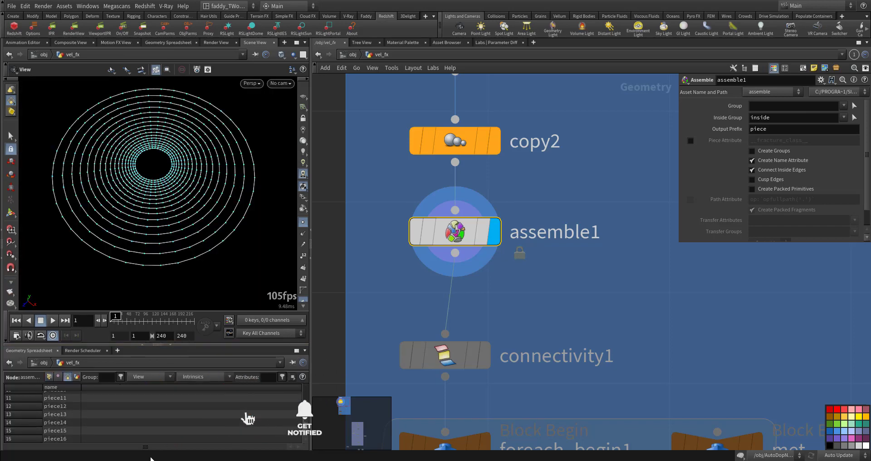
Display connectivity1 and inspect its parameters, node information and primitive class attribute
middle_click_drag(407, 319, 441, 251)
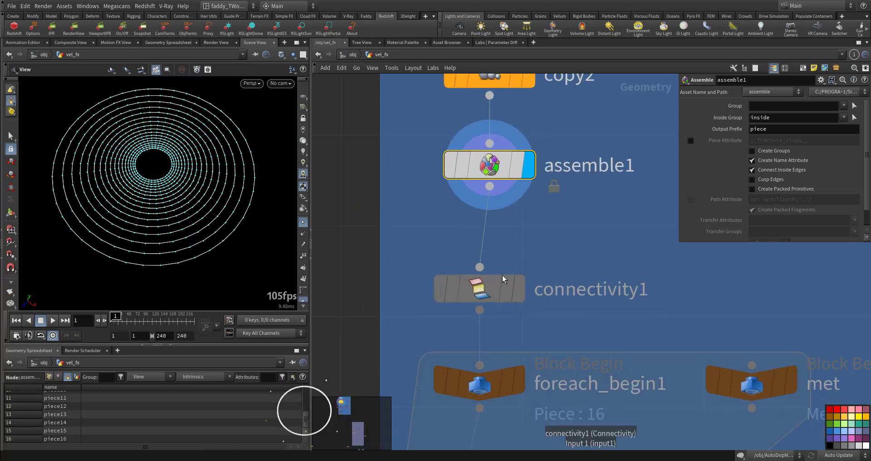
left_click(518, 287)
left_click(486, 298)
middle_click(483, 295)
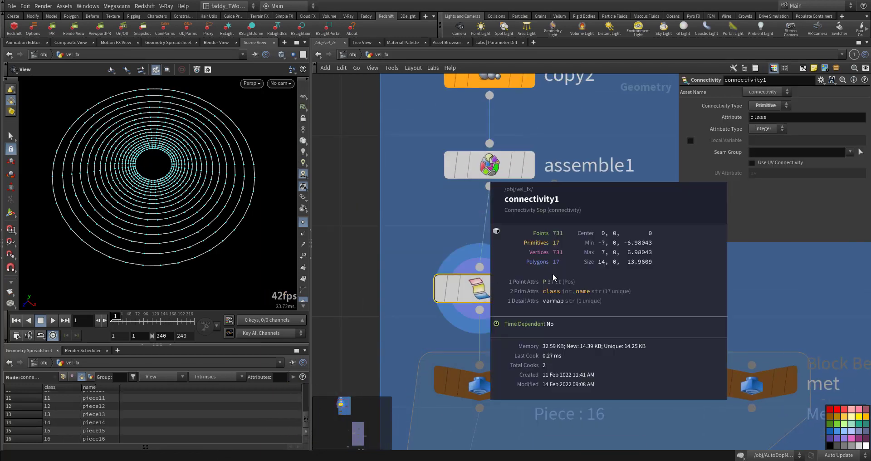
Examine the parameters of the for-each loop's nodes: foreach_begin1, transform1 and foreach_end1
middle_click_drag(442, 428, 455, 336)
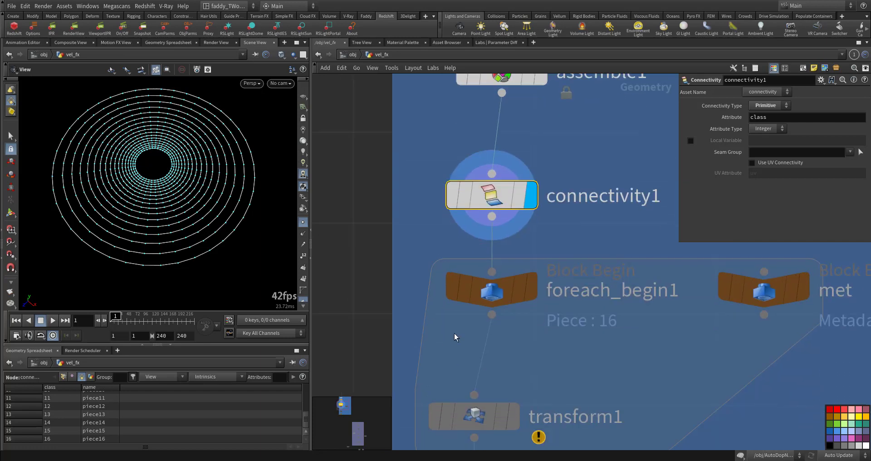
scroll(455, 336, "down", 3)
middle_click_drag(558, 385, 528, 275)
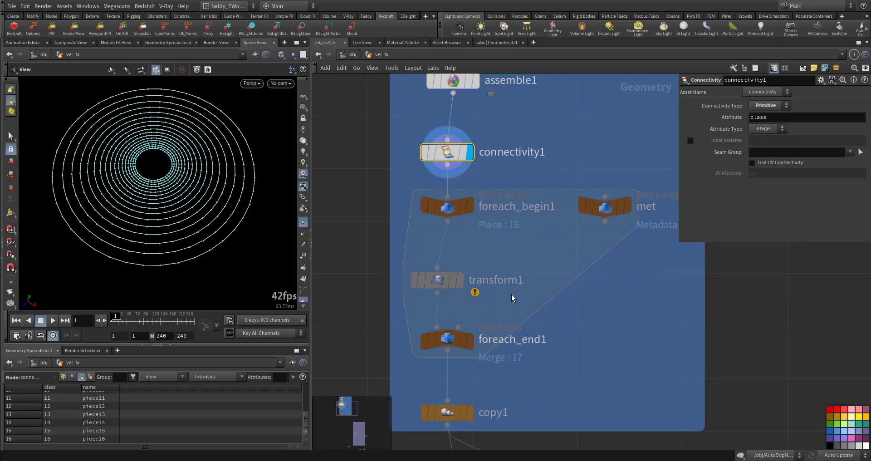
left_click(467, 213)
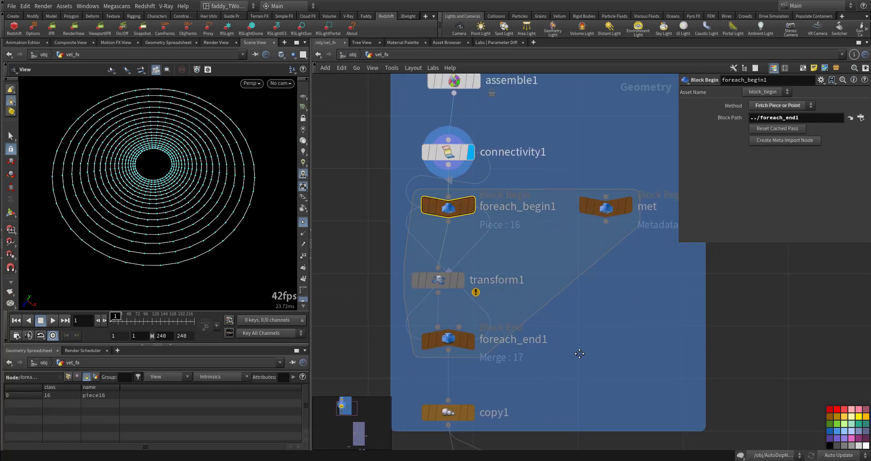
middle_click_drag(579, 353, 602, 335)
left_click(461, 266)
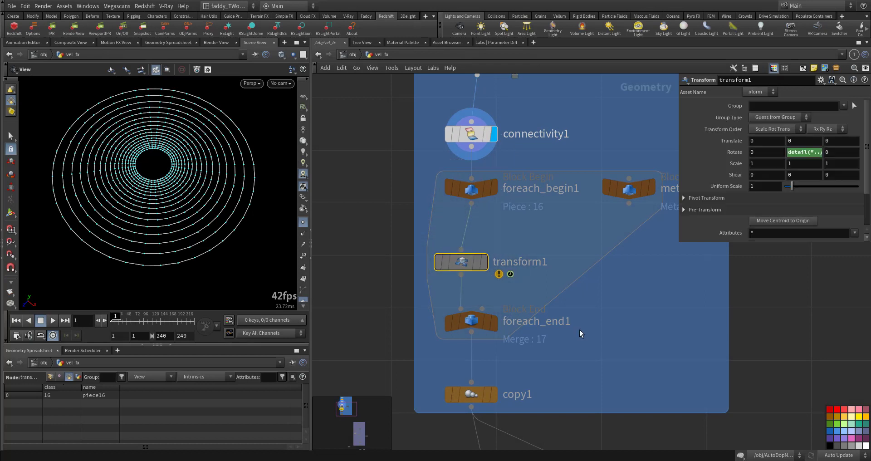
left_click(481, 327)
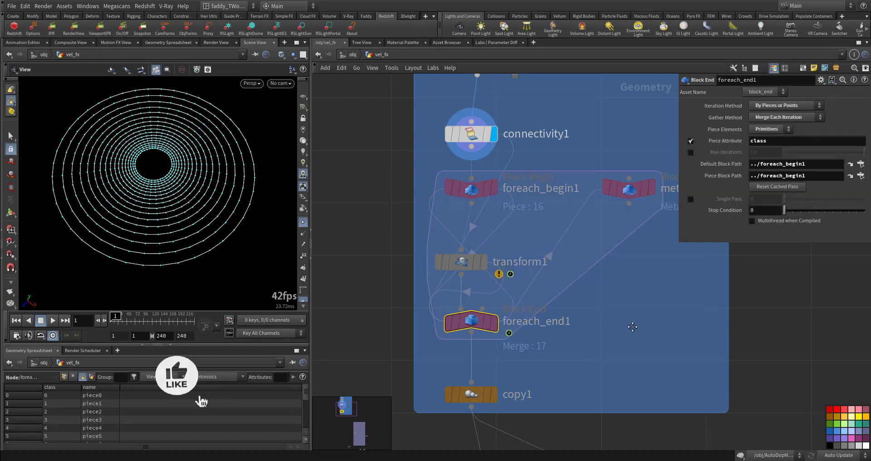
Examine the Y rotation expression of transform1 and display the node's result while scrubbing the timeline
middle_click_drag(632, 326, 641, 356)
scroll(409, 273, "up", 2)
left_click(416, 276)
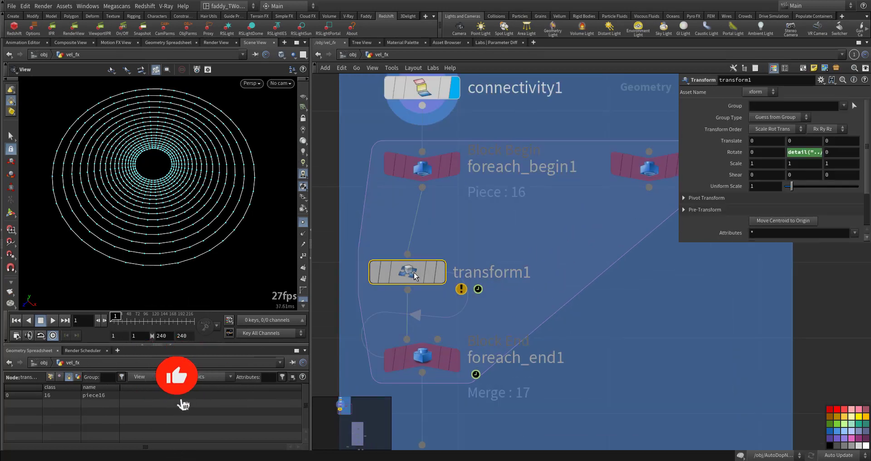
left_click(809, 153)
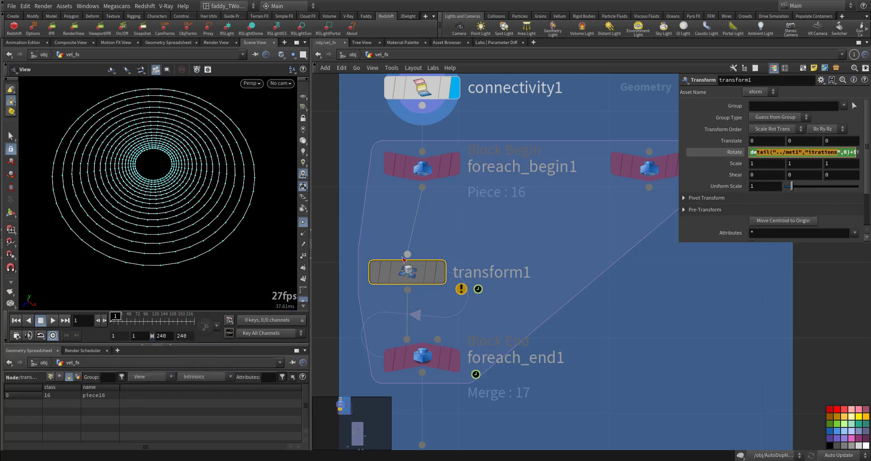
left_click(440, 278)
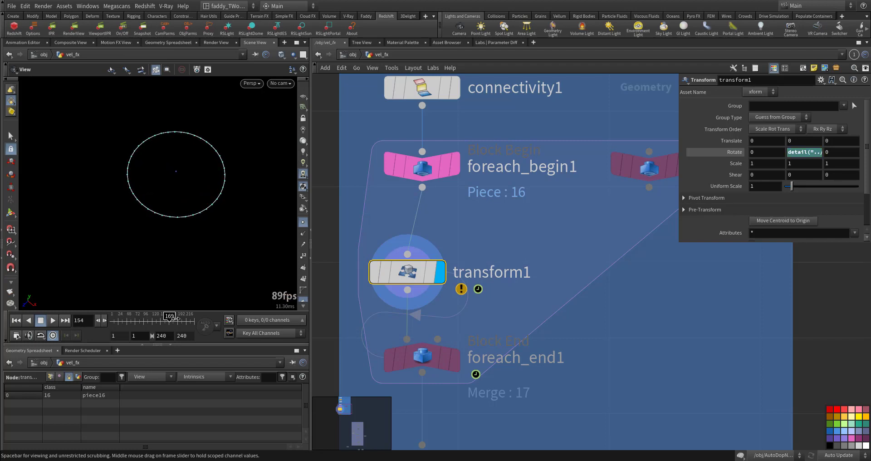
middle_click_drag(532, 206, 593, 219)
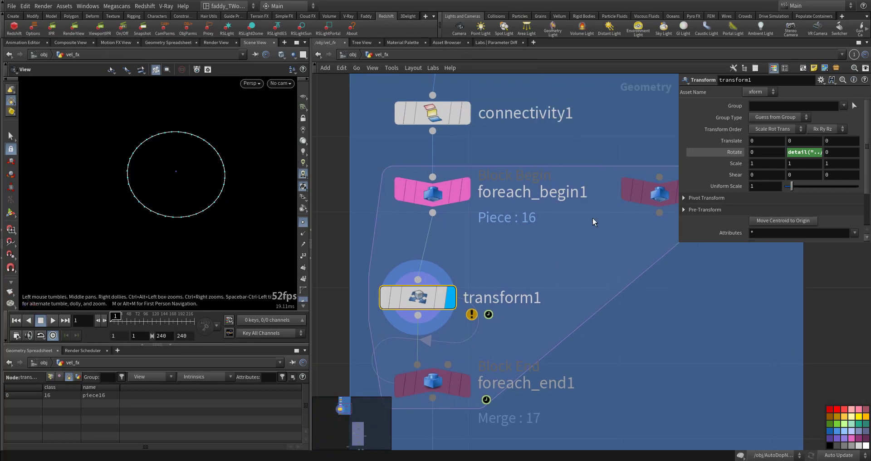
Examine the met metadata node and its detail attributes, followed by the Y rotation expression of transform1 that references the metadata
left_click(655, 196)
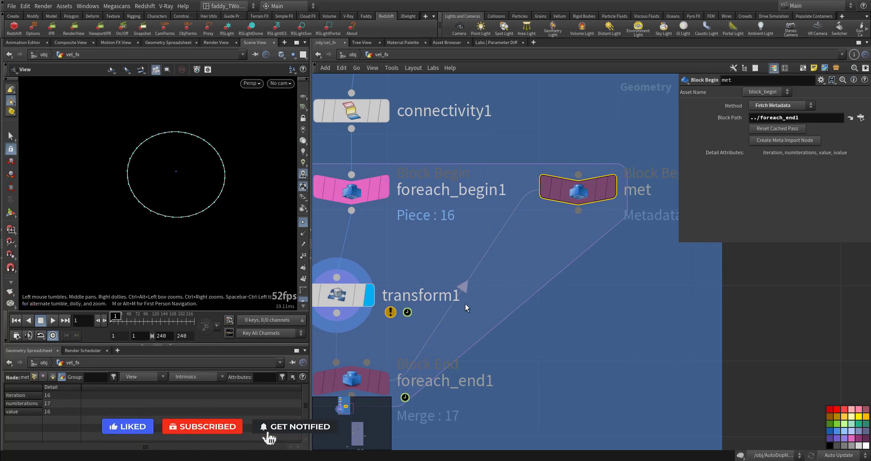
middle_click_drag(432, 332, 497, 300)
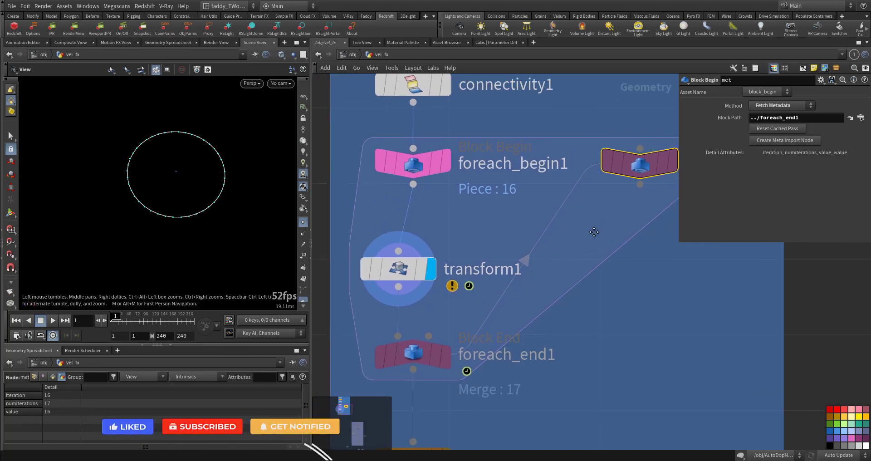
middle_click_drag(569, 231, 528, 271)
left_click(422, 310)
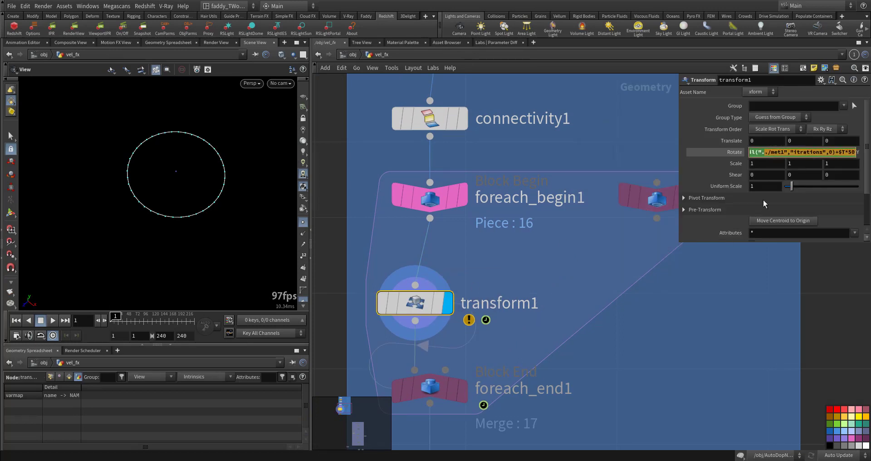
Display foreach_end1 and play the animation of the rotating circles, viewing them from above and edge-on
middle_click_drag(603, 327, 622, 218)
left_click(457, 282)
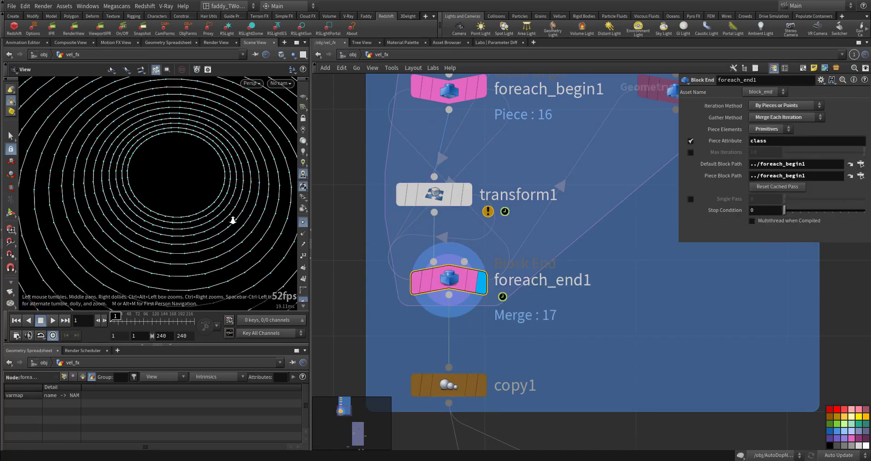
left_click_drag(230, 219, 155, 295)
scroll(166, 235, "down", 3)
middle_click_drag(167, 236, 150, 223)
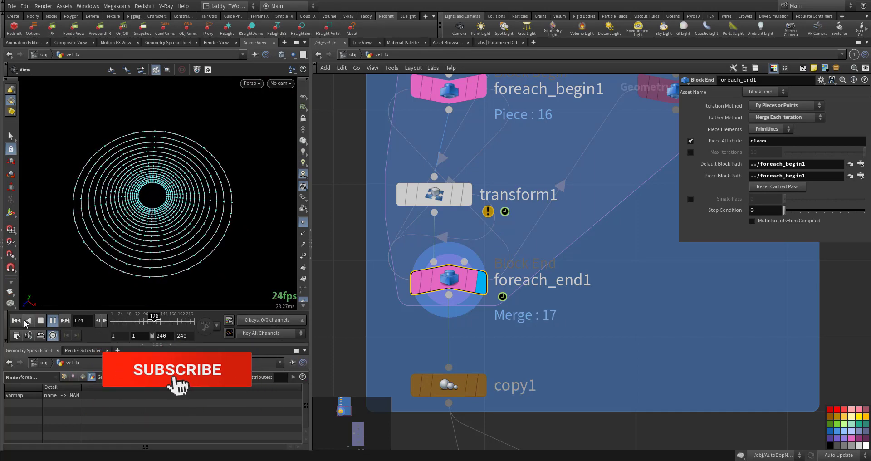
key("ctrl+Up")
left_click_drag(150, 227, 189, 171)
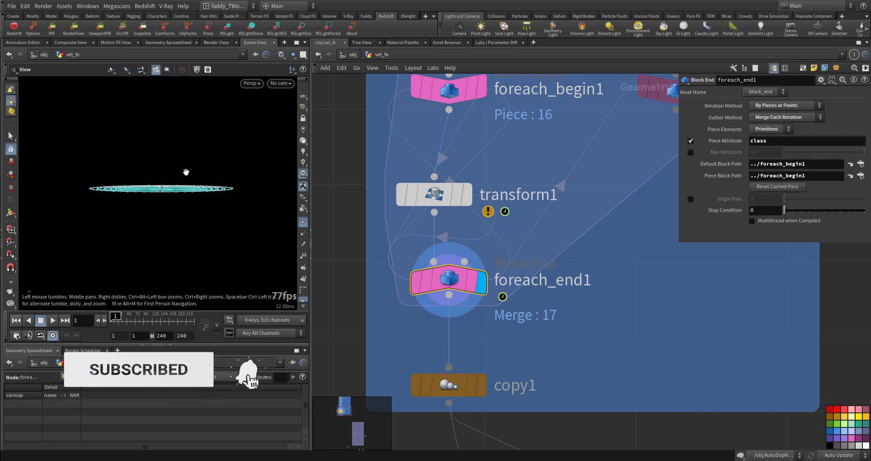
Display copy1, inspect its copy, translate and scale parameters, and preview the stacked circles in motion with and without point markers
middle_click_drag(501, 352, 495, 304)
left_click(495, 303)
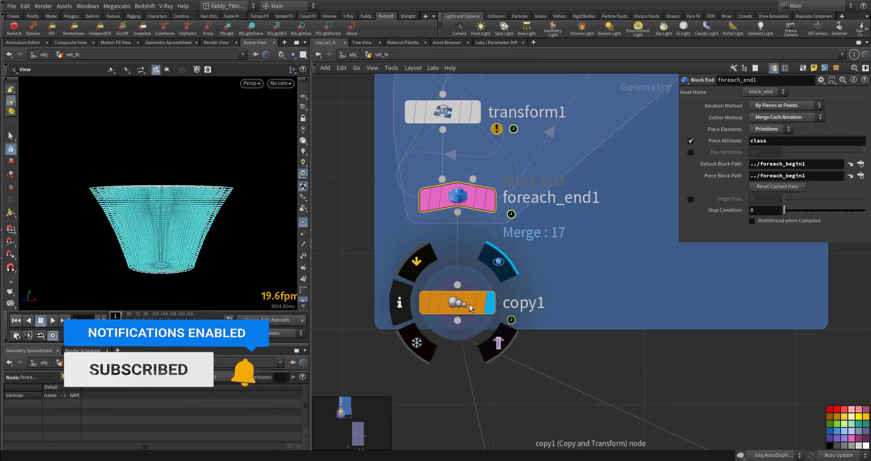
left_click(303, 221)
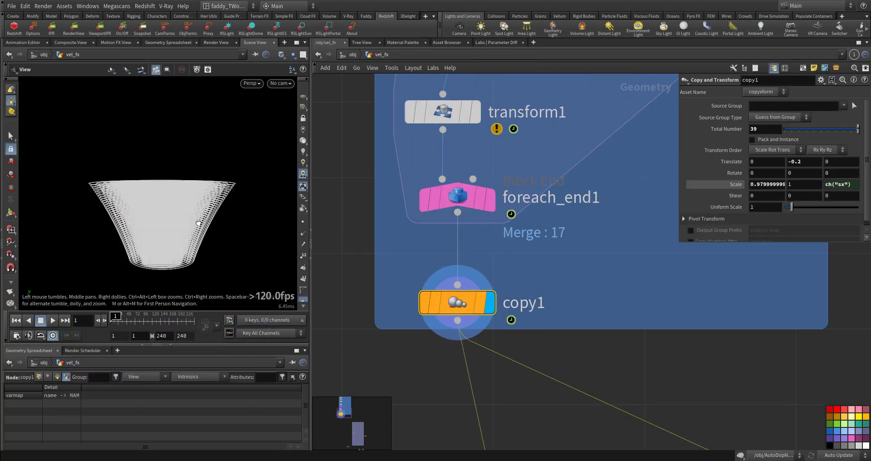
left_click_drag(200, 218, 313, 250)
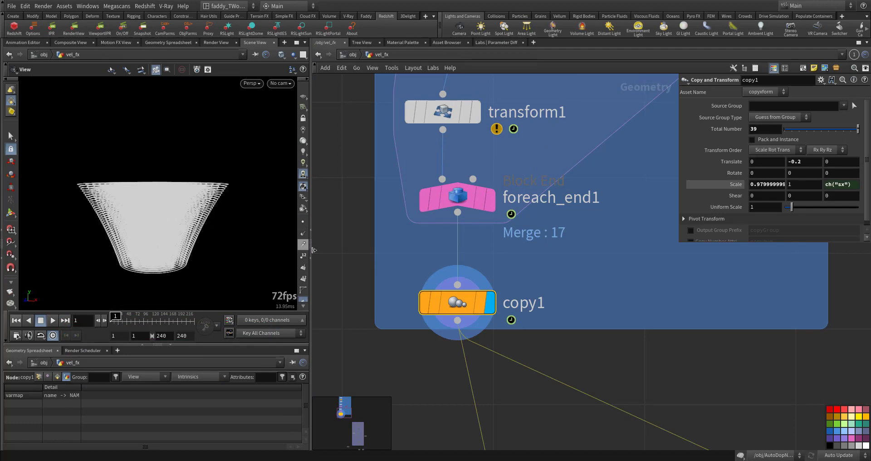
left_click(303, 222)
left_click(51, 322)
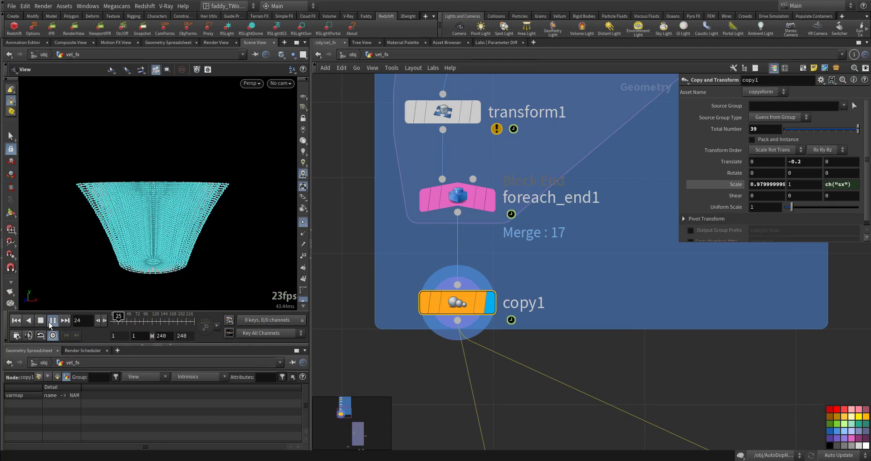
left_click(16, 321)
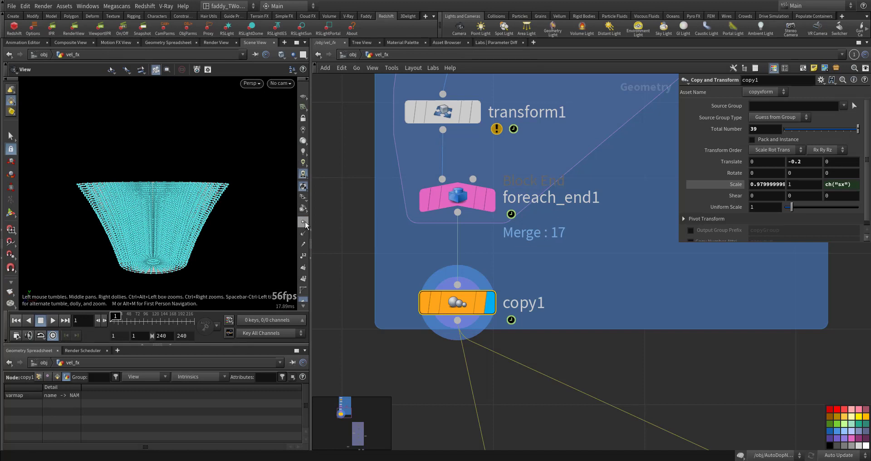
left_click(303, 222)
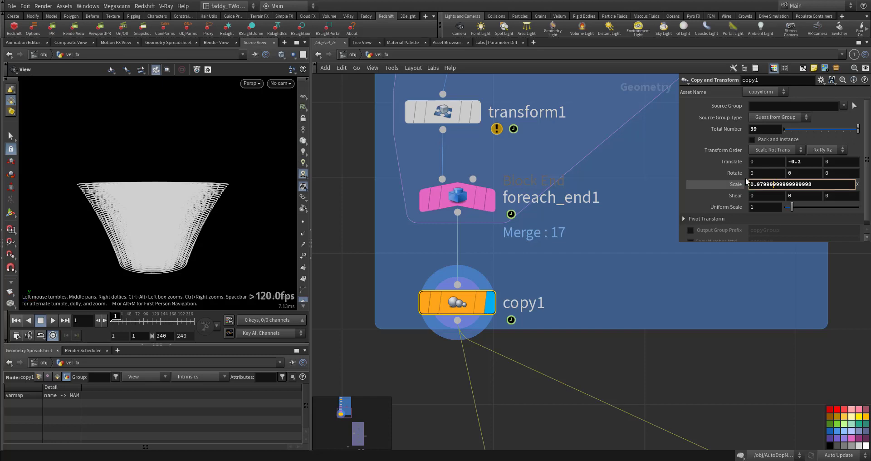
Display polyframe1 and inspect its style and tangent name settings
middle_click_drag(563, 362, 533, 214)
scroll(548, 303, "down", 5)
middle_click_drag(610, 354, 495, 317)
scroll(555, 311, "up", 4)
mouse_move(540, 225)
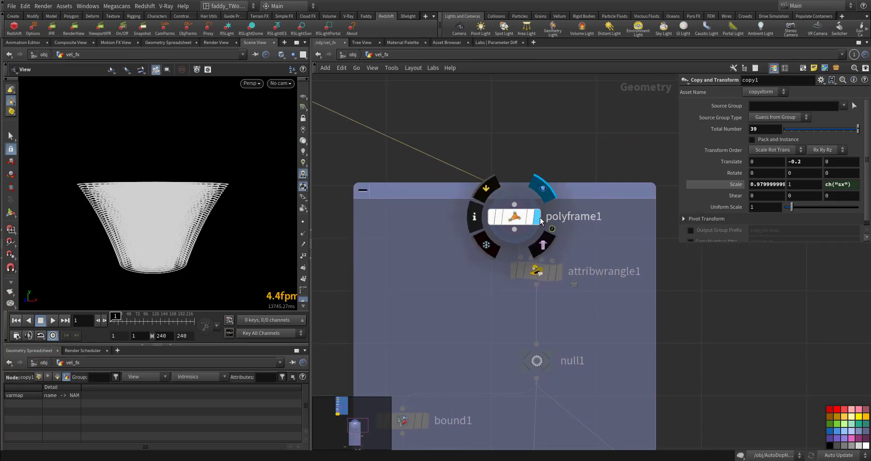
left_click(520, 219)
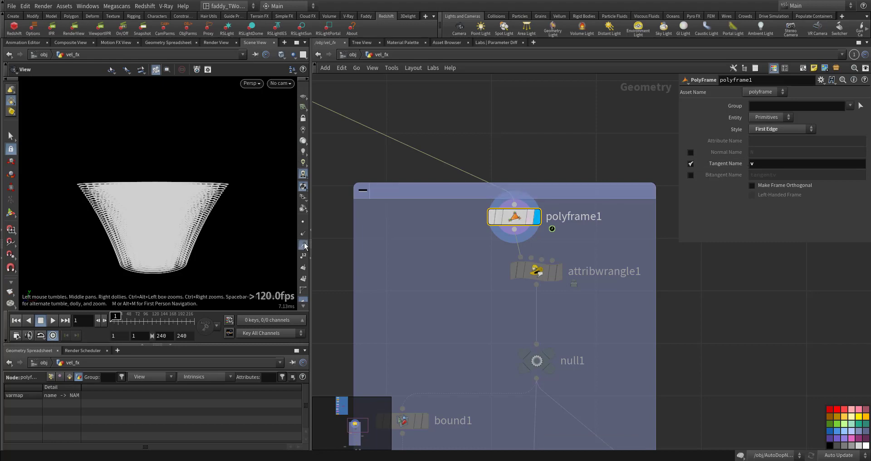
Show the point vectors in the viewport and examine the velocity directions along the polyframe1 curves up close
left_click_drag(235, 225, 242, 262)
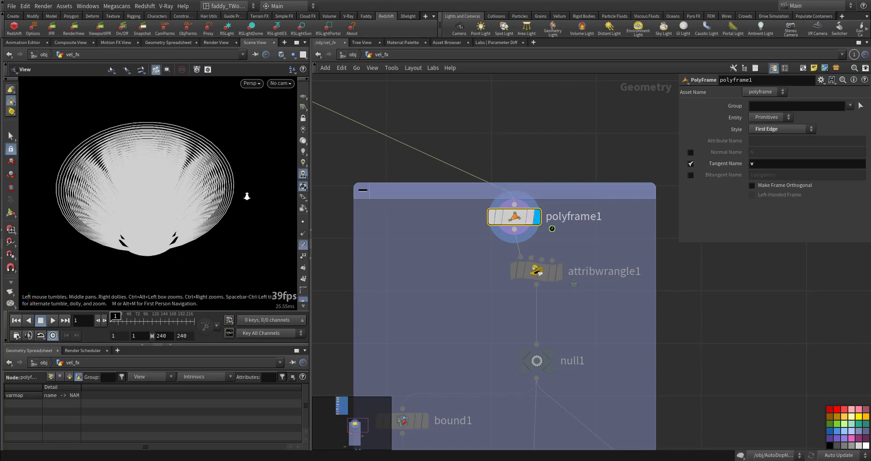
right_click_drag(246, 197, 394, 191)
left_click(303, 233)
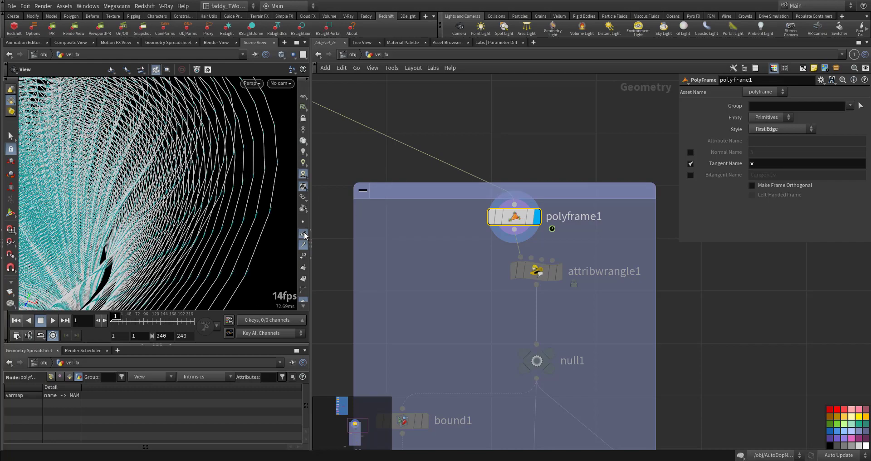
right_click_drag(243, 226, 277, 213)
middle_click_drag(277, 213, 203, 220)
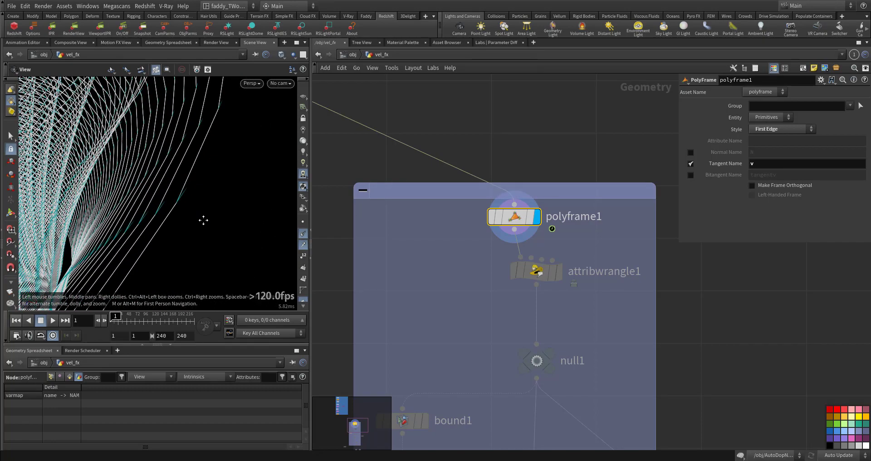
right_click_drag(202, 220, 148, 185)
middle_click_drag(152, 190, 207, 224)
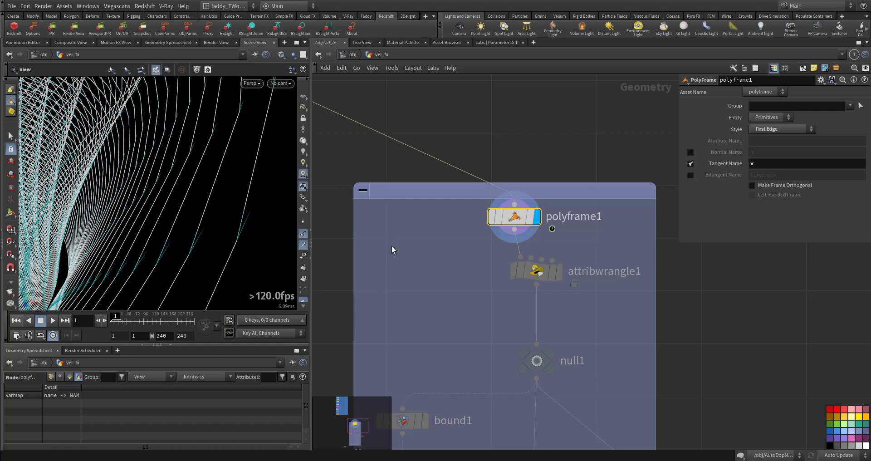
Display attribwrangle1 and examine its VEX code, Mult parameter, point velocity attributes and lengthened vectors
left_click(538, 273)
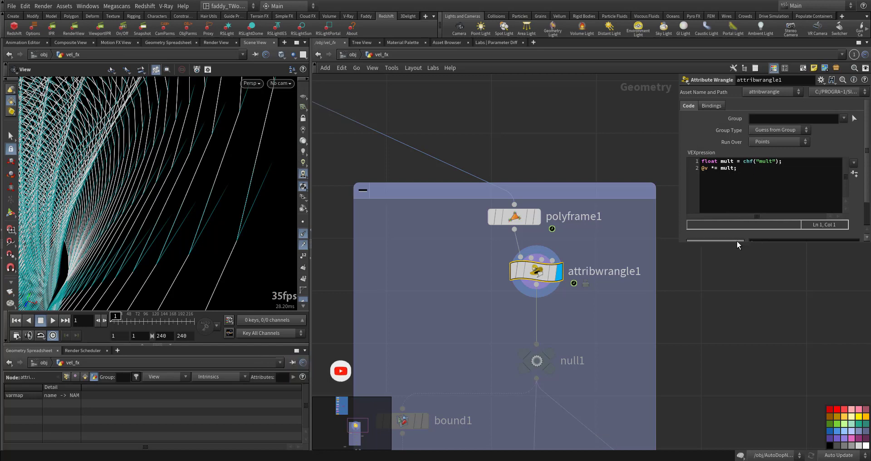
left_click_drag(739, 242, 736, 311)
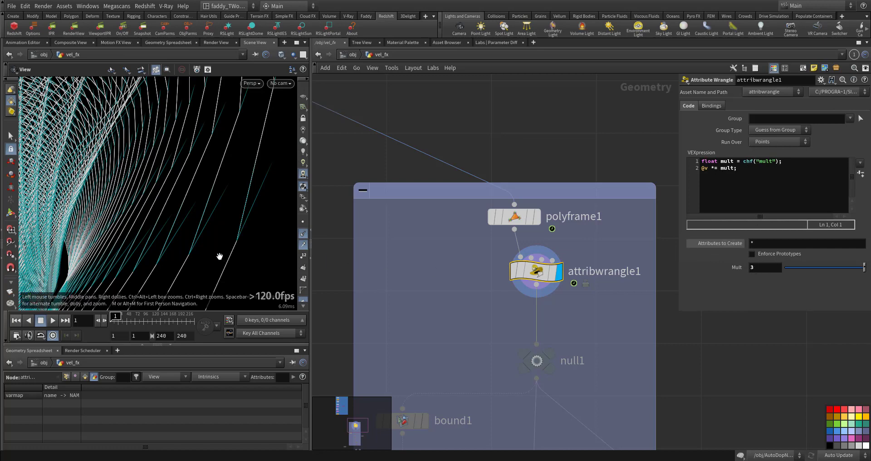
left_click(66, 376)
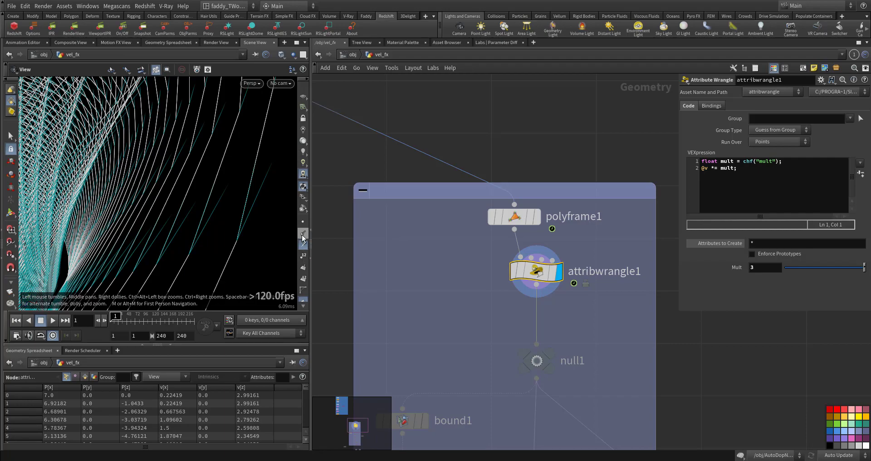
left_click_drag(255, 242, 91, 203)
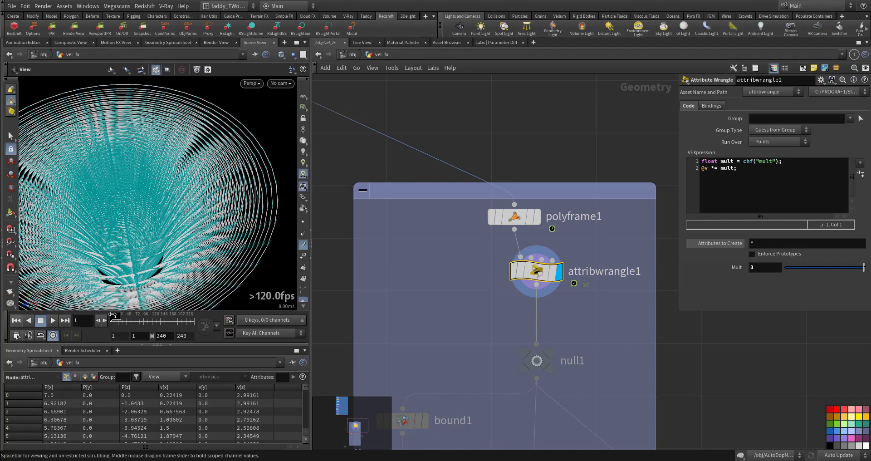
mouse_move(113, 316)
left_mouse_down()
mouse_move(127, 317)
mouse_move(111, 316)
left_mouse_up()
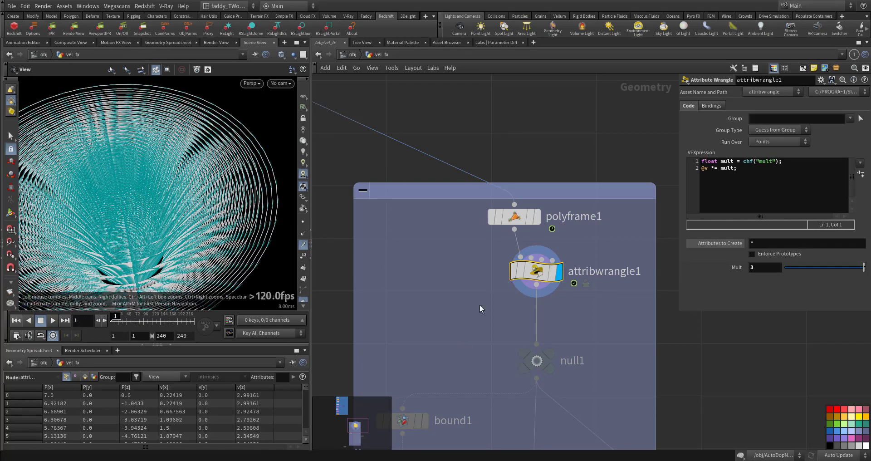
Display null1 and look over the volume conversion nodes below it
middle_click_drag(480, 305, 462, 206)
left_click(542, 194)
middle_click_drag(532, 236, 554, 216)
scroll(554, 240, "down", 4)
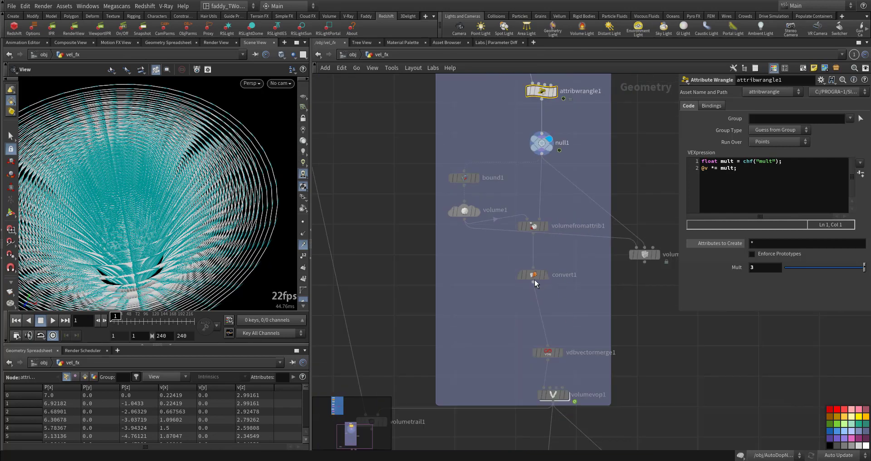
Display bound1 and inspect its parameters and the whole bounding box around the circles
scroll(513, 303, "up", 4)
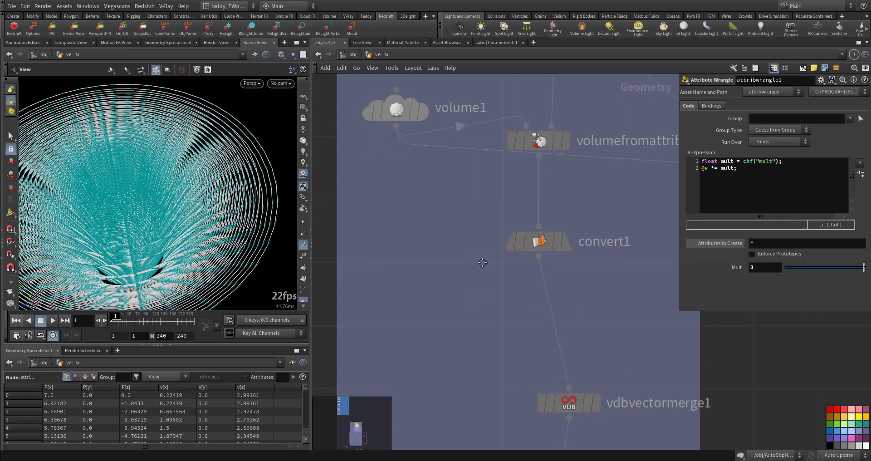
middle_click_drag(498, 301, 500, 375)
left_click(452, 208)
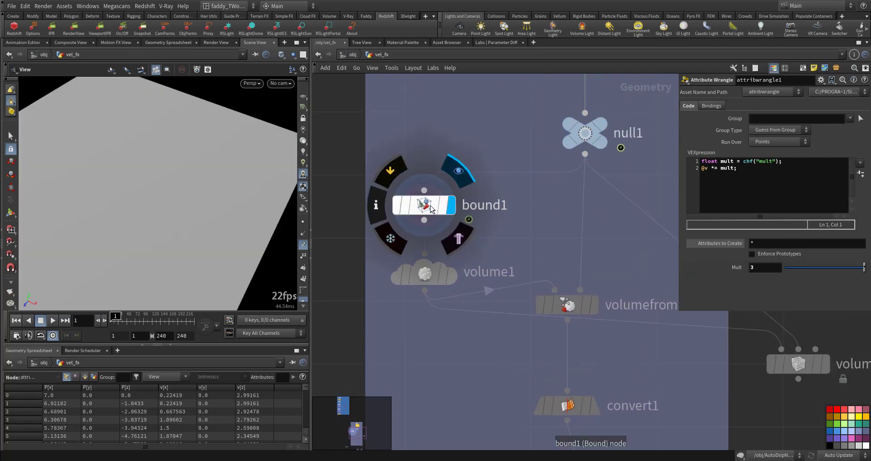
right_click_drag(230, 214, 199, 251)
mouse_move(198, 251)
left_mouse_down()
mouse_move(218, 209)
mouse_move(211, 241)
left_mouse_up()
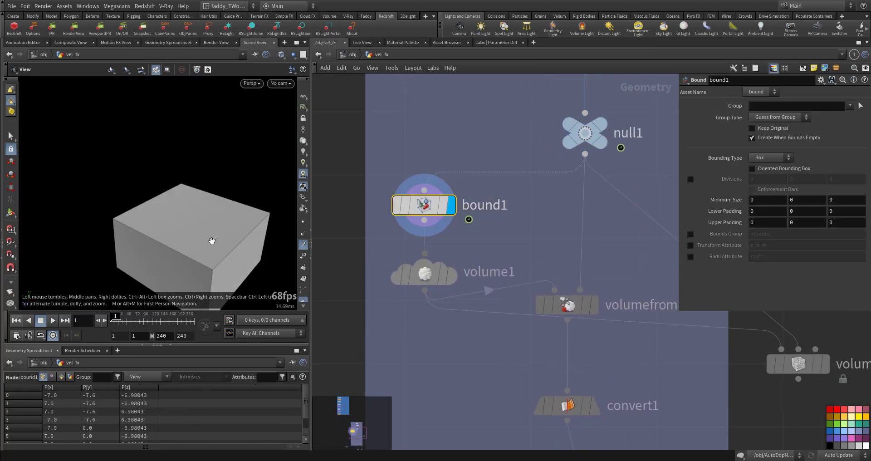
middle_click_drag(211, 241, 188, 217)
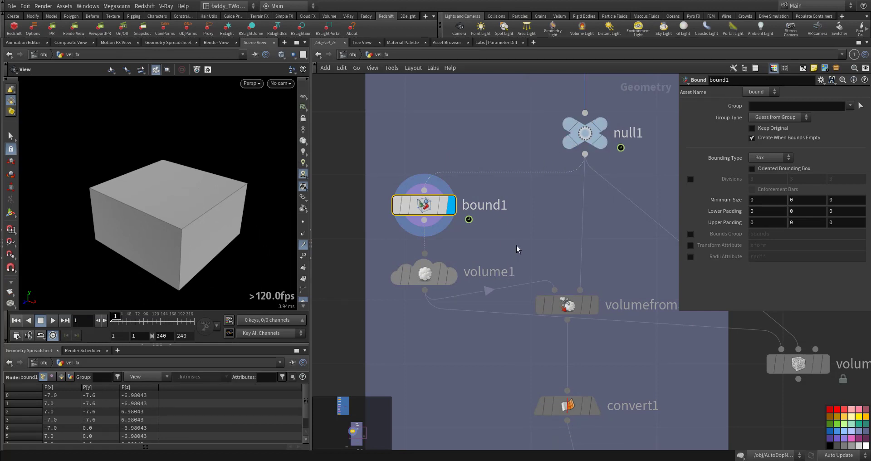
Display volume1 and inspect its rank, name and sampling size
middle_click_drag(518, 249, 529, 197)
left_click(462, 222)
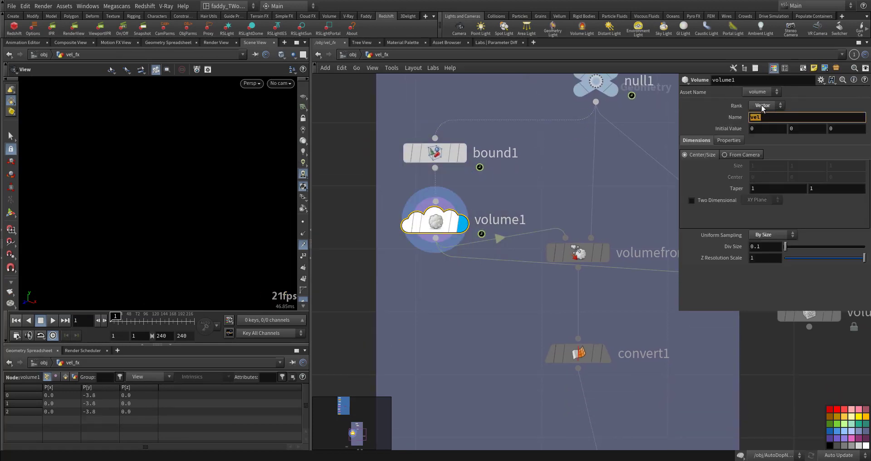
Display volumefromattrib1 and examine its attribute and extrapolation settings, its inputs and the resulting velocity volume
middle_click_drag(615, 307, 487, 271)
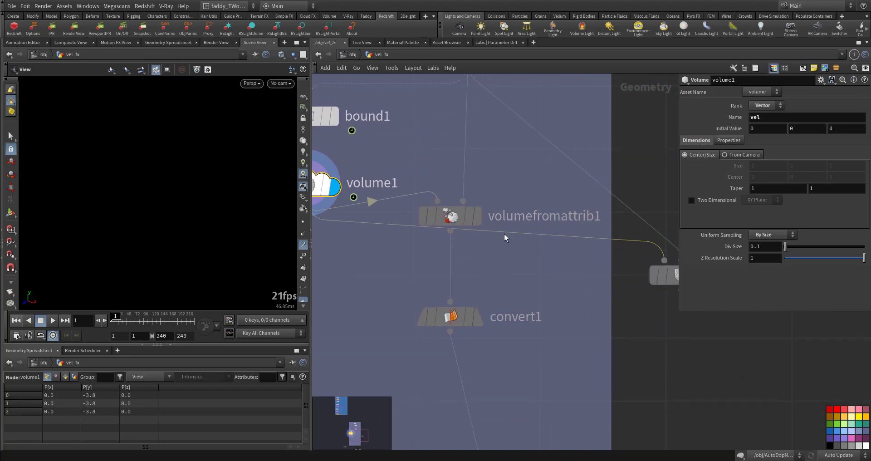
left_click(474, 217)
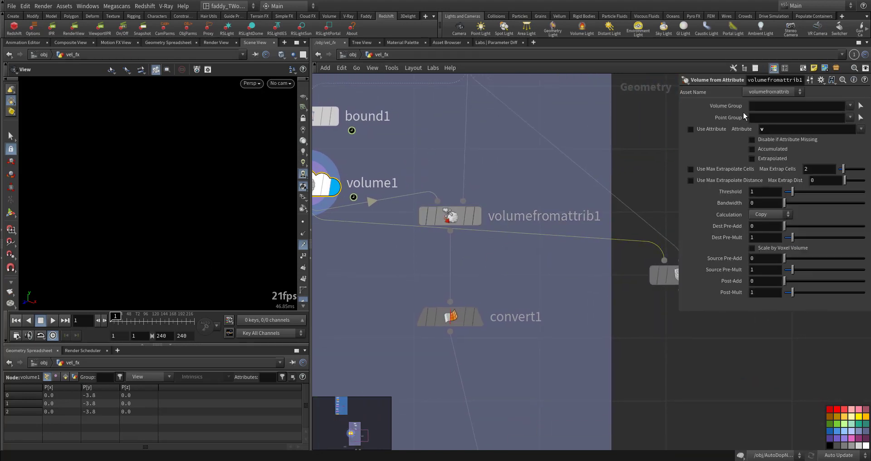
left_click(479, 220)
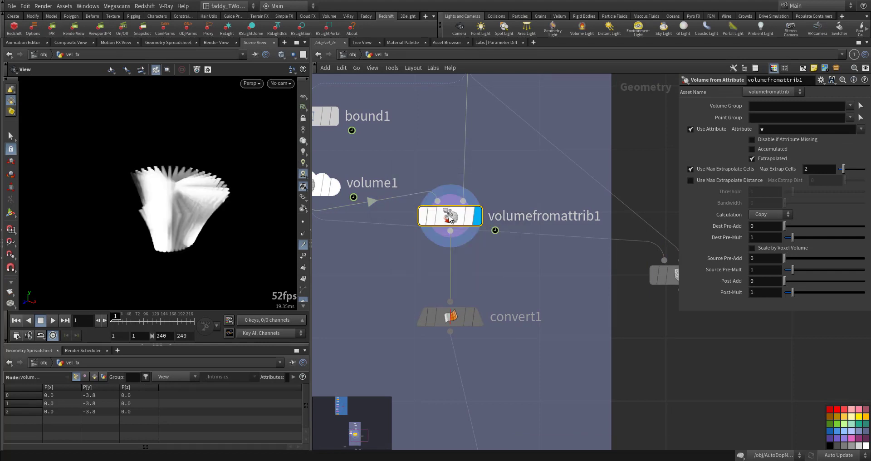
key("f")
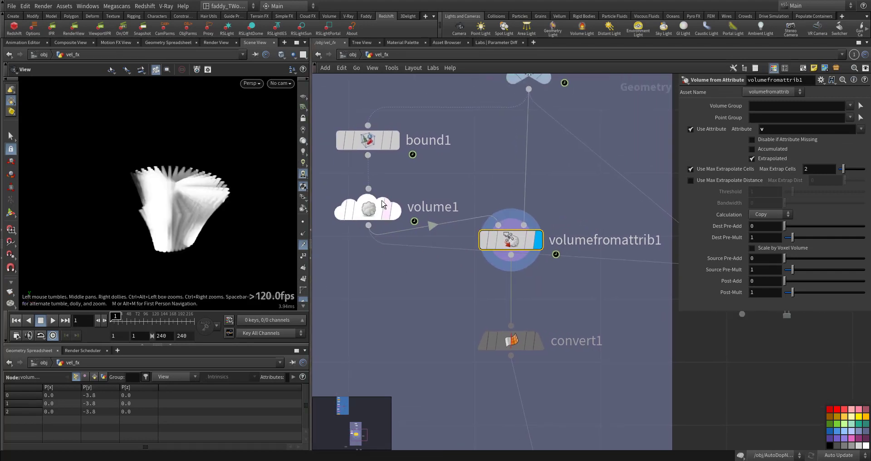
middle_click_drag(563, 197, 523, 210)
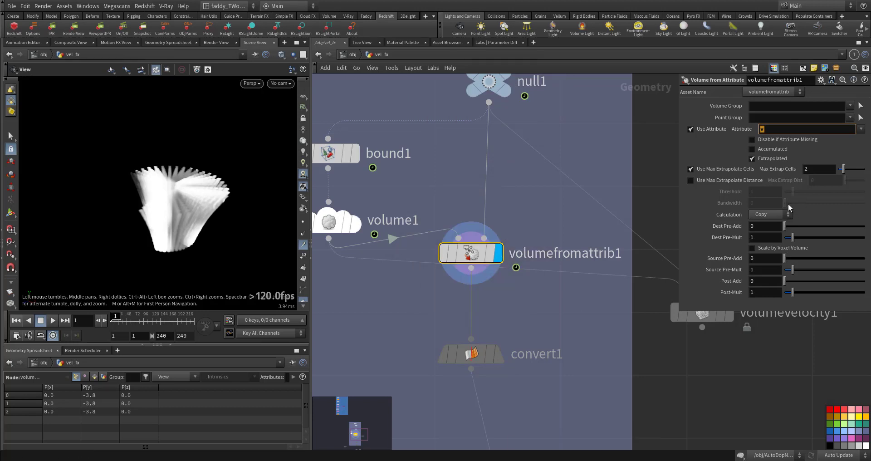
middle_click_drag(510, 293, 530, 268)
right_click_drag(189, 195, 324, 195)
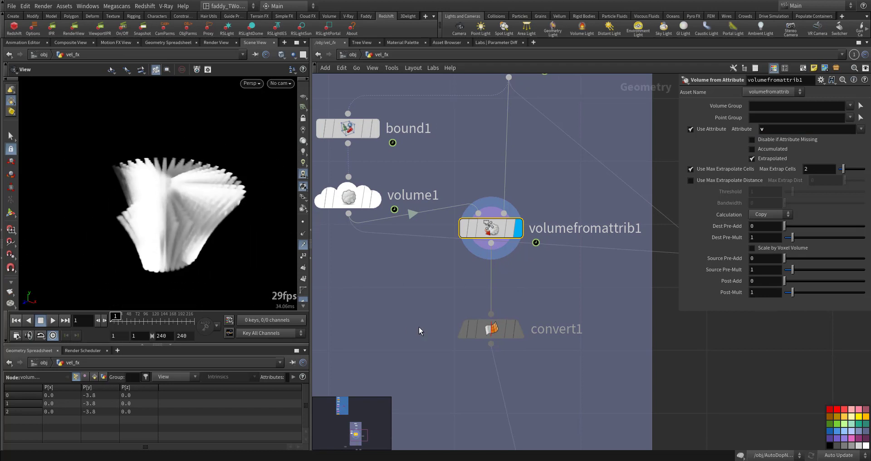
Display convert1, inspect its VDB conversion settings, and compare its output information with that of volumefromattrib1
middle_click_drag(419, 326, 446, 231)
left_click(553, 244)
left_click(531, 241)
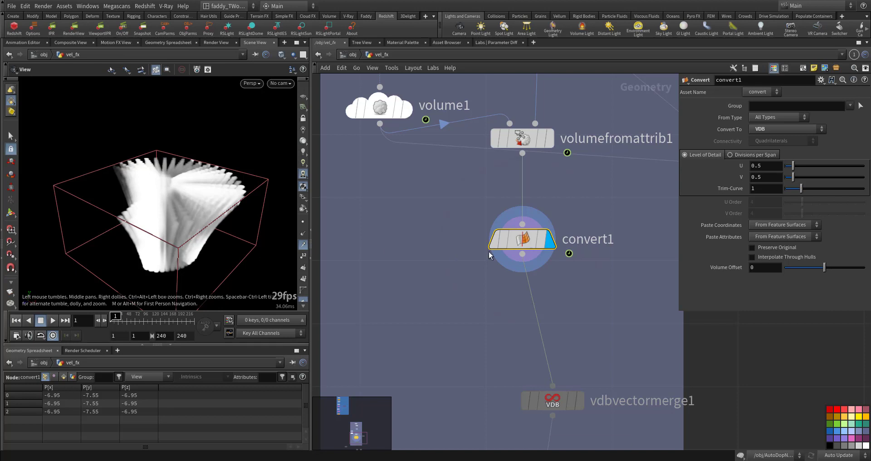
middle_click(535, 247)
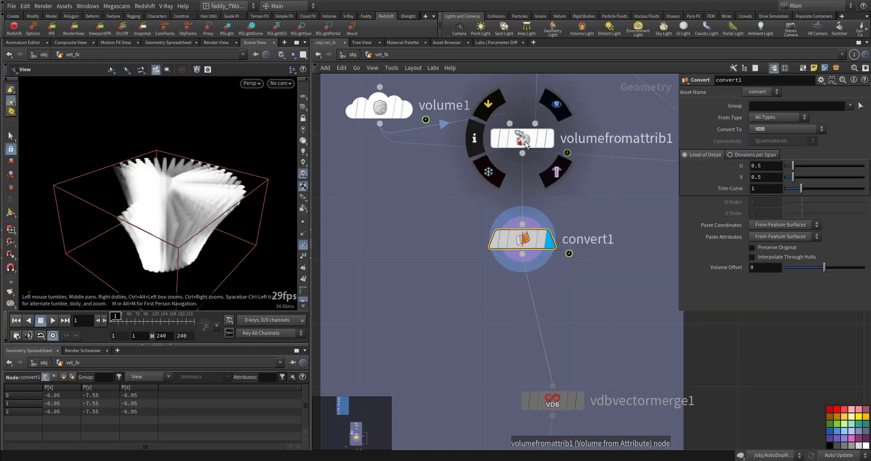
middle_click(529, 140)
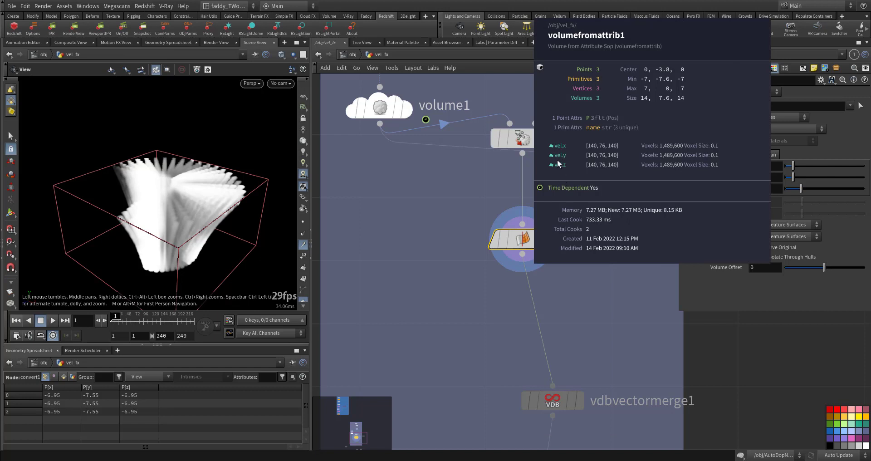
middle_click(539, 237)
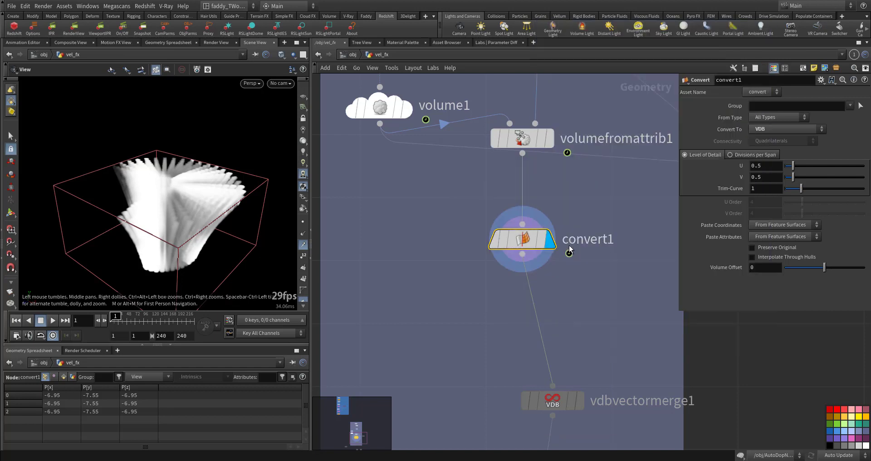
Display vdbvectormerge1 and inspect its X, Y and Z groups, merge settings and output information
middle_click_drag(494, 350, 446, 254)
left_click(514, 305)
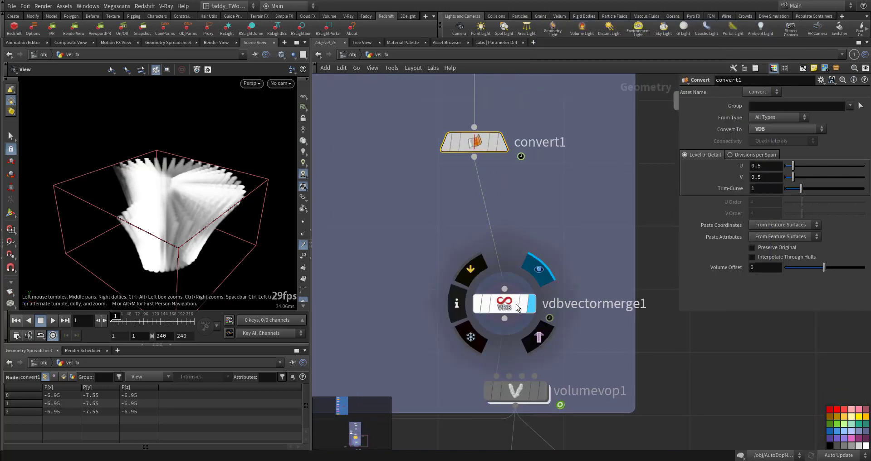
left_click(511, 308)
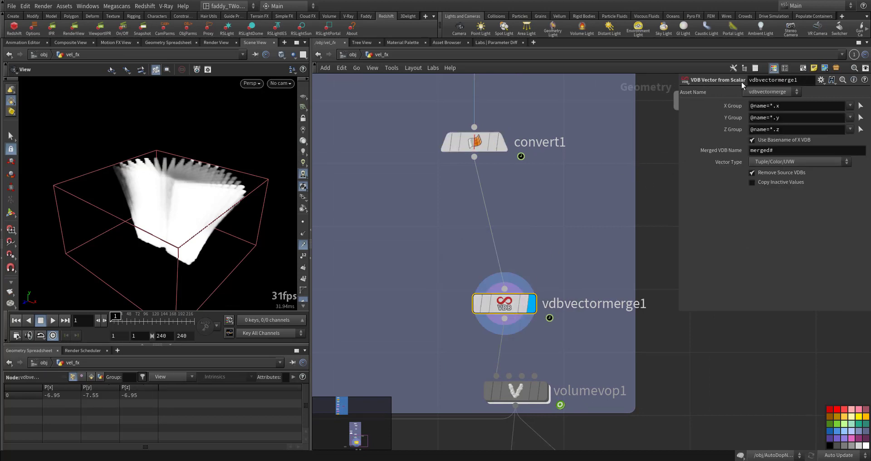
middle_click(534, 300)
Display volumevop1 and open its inner VEX network
middle_click_drag(445, 355, 414, 243)
left_click(514, 287)
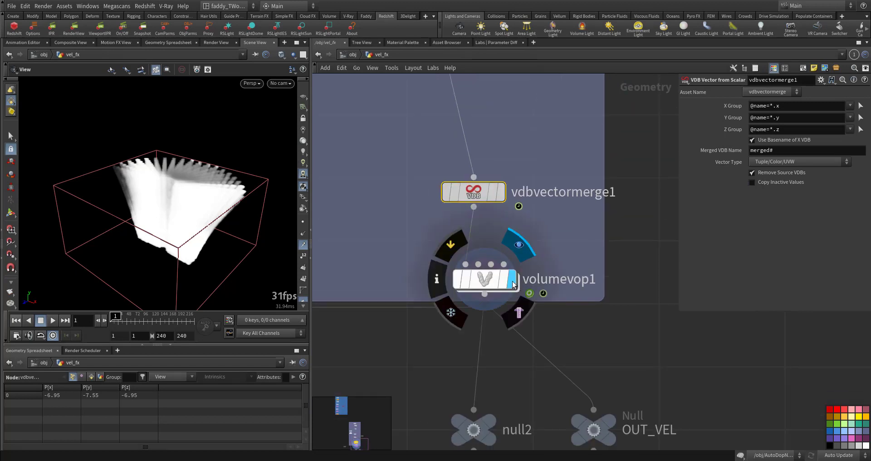
double_click(488, 285)
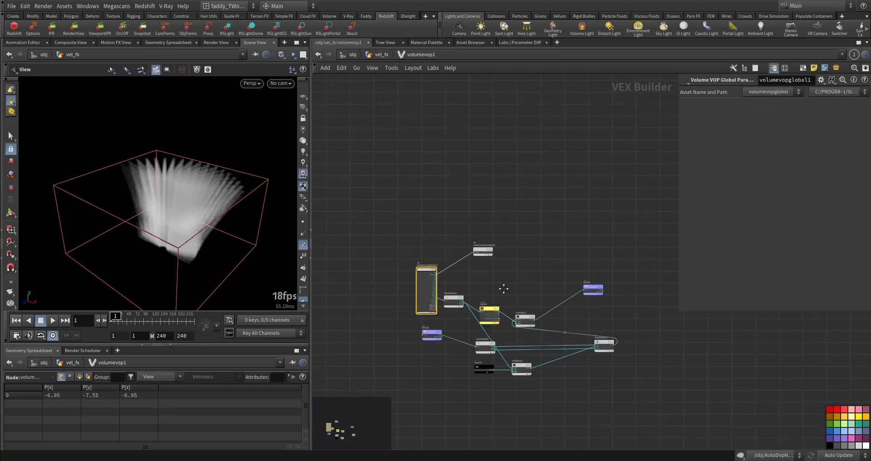
Delete the volumevopoutput1 node from volumevop1's network
scroll(522, 314, "up", 5)
middle_click_drag(532, 278, 456, 321)
left_click_drag(569, 236, 600, 181)
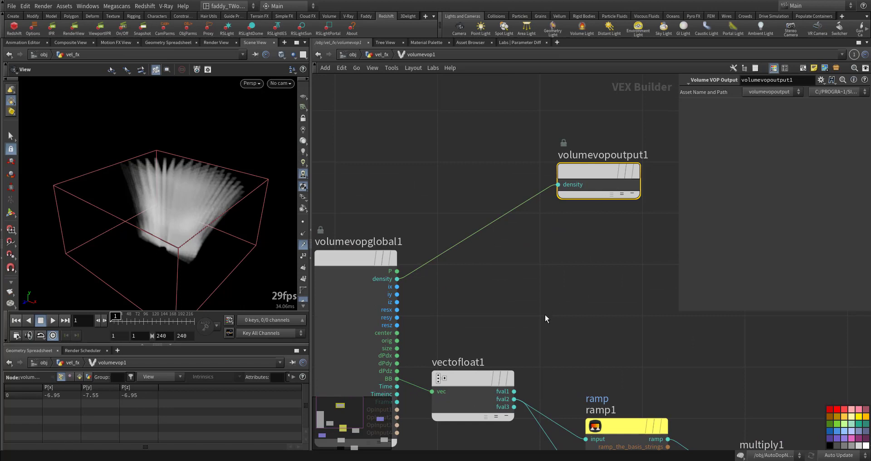
key("Delete")
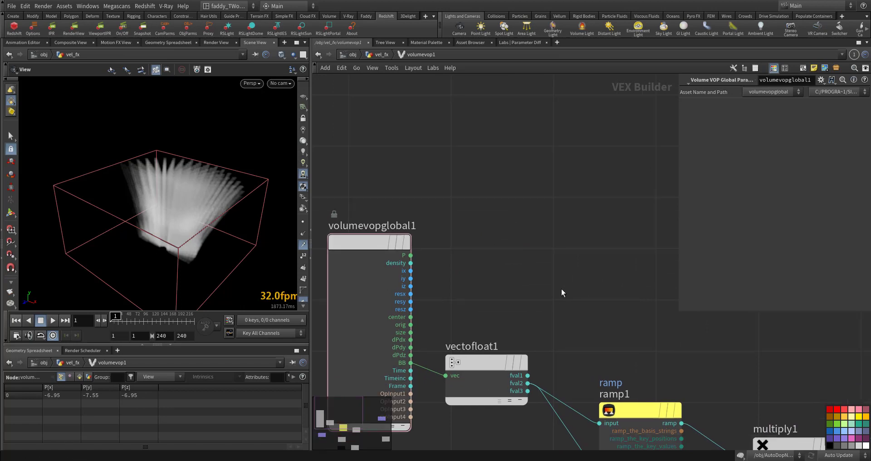
Examine how volumevopglobal1's BB output feeds vectofloat1, and view the velocity volume's height from the side
middle_click_drag(561, 289, 554, 192)
middle_click_drag(448, 275, 480, 278)
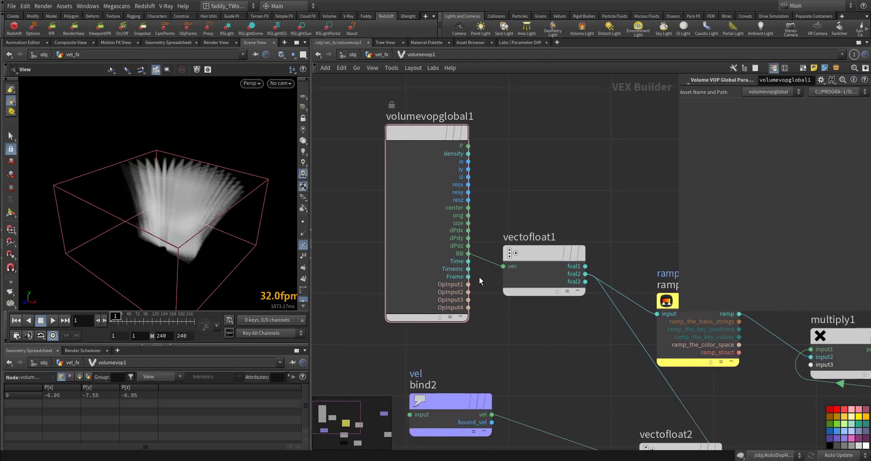
scroll(475, 267, "up", 3)
left_click_drag(568, 181, 622, 361)
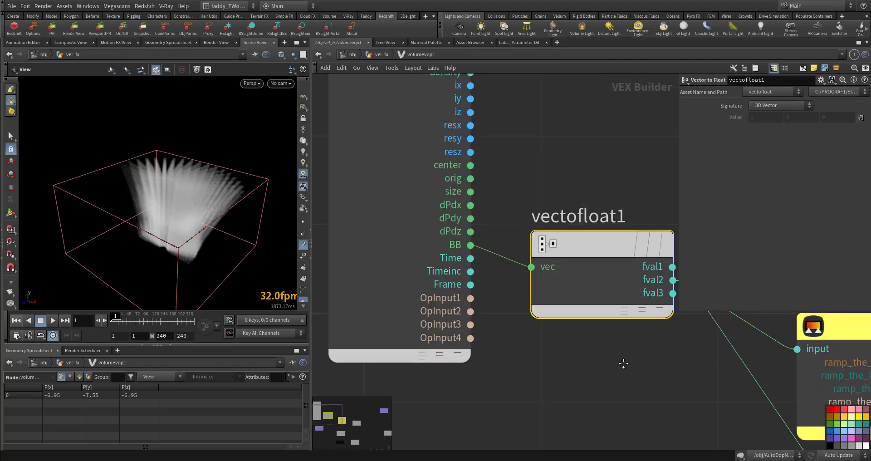
middle_click_drag(621, 362, 471, 222)
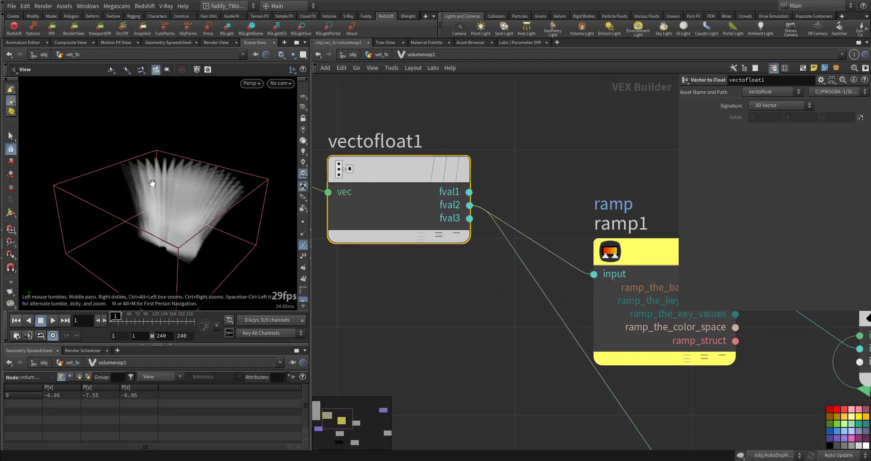
left_click_drag(168, 203, 212, 206)
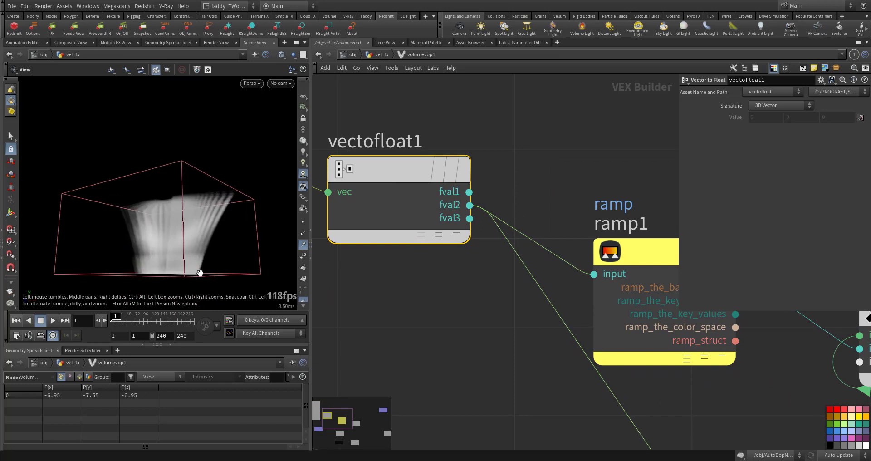
Inspect ramp1's spline ramp settings and the inputs that feed multiply1
middle_click_drag(466, 329, 343, 294)
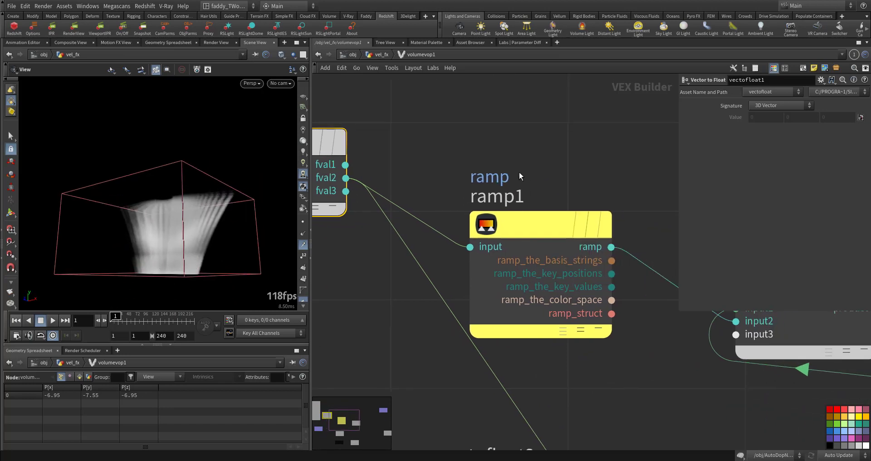
left_click_drag(520, 163, 552, 262)
middle_click_drag(647, 386, 593, 373)
middle_click_drag(632, 350, 555, 306)
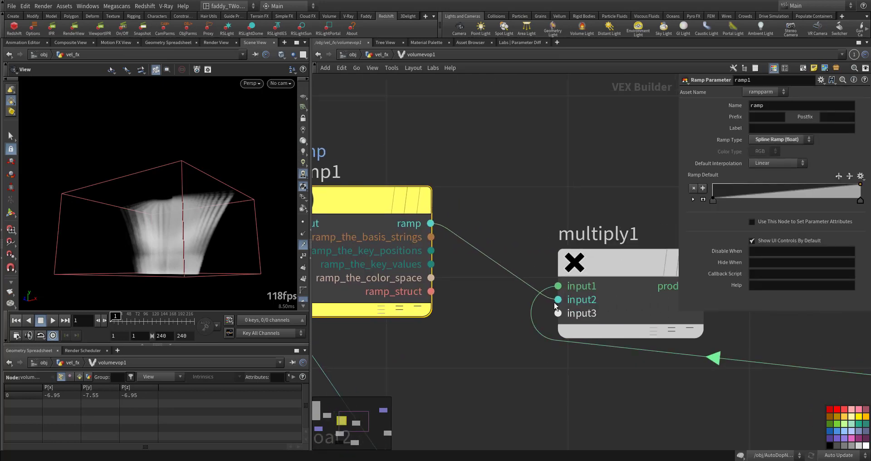
middle_click_drag(538, 224, 445, 215)
left_click_drag(481, 200, 526, 340)
scroll(564, 398, "down", 2)
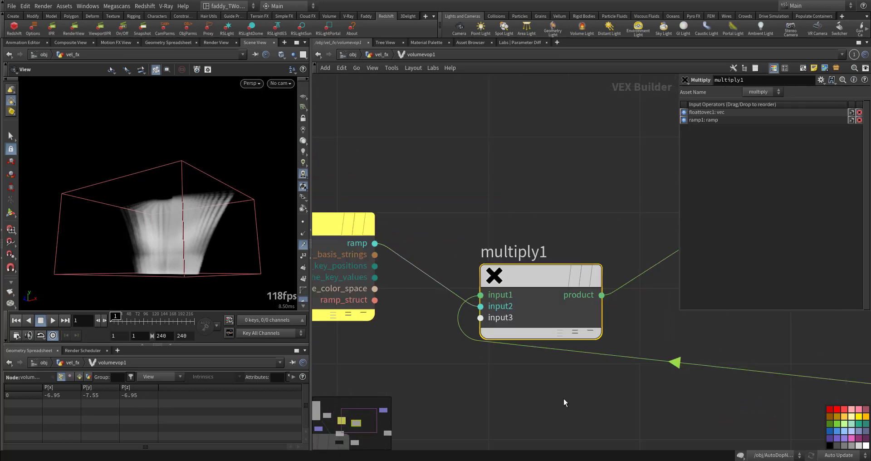
Examine the vectofloat2 and multiply2 connections and inspect const1's float constant
middle_click_drag(564, 361, 576, 206)
middle_click_drag(585, 264, 640, 243)
middle_click_drag(454, 331, 582, 292)
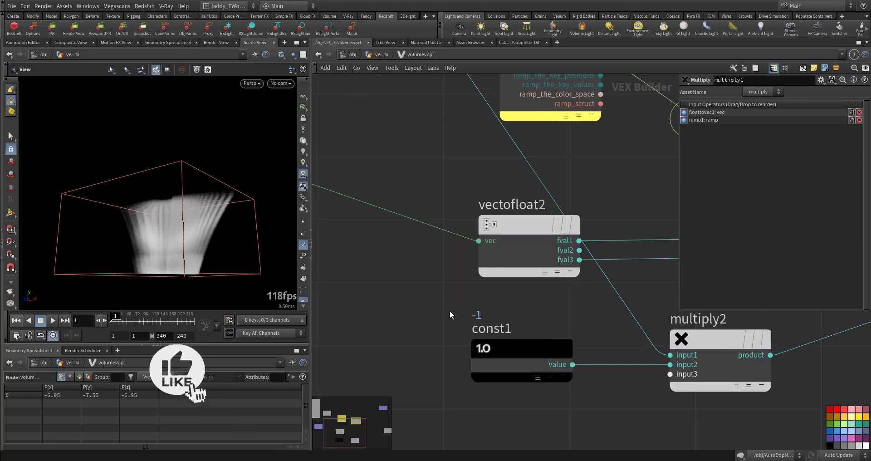
left_click_drag(426, 326, 531, 398)
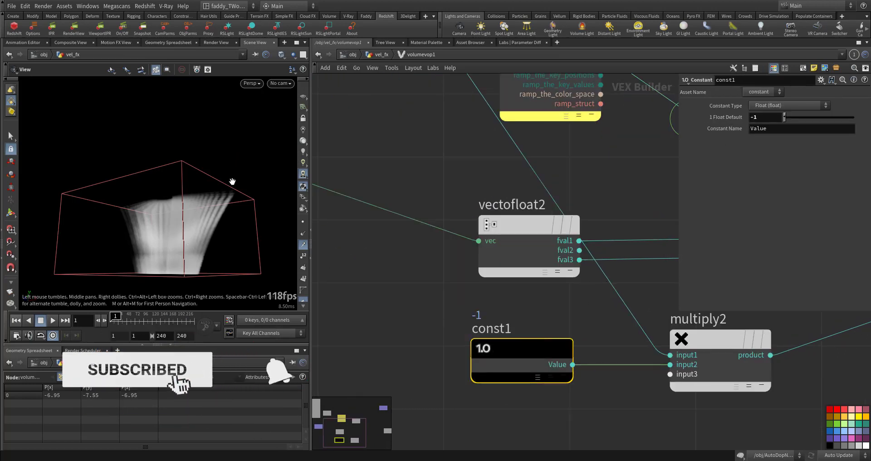
middle_click_drag(434, 292, 360, 292)
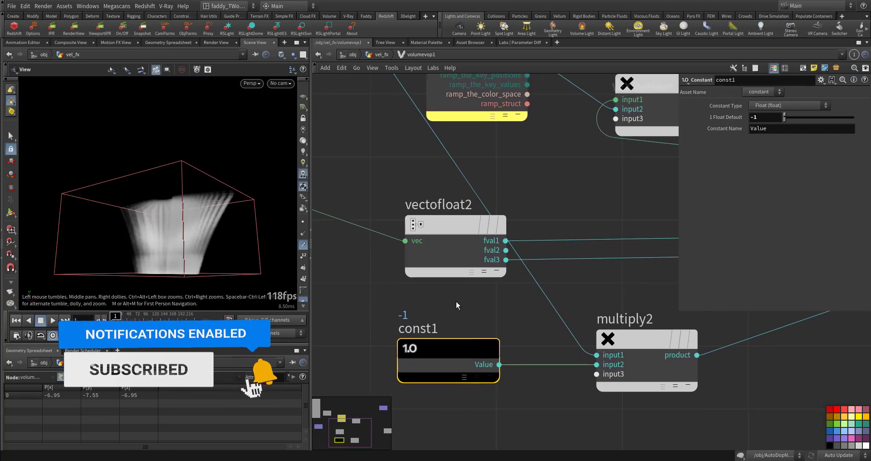
Inspect bind2's vel binding and trace how it passes through vectofloat2 to the nodes downstream
middle_click_drag(456, 303, 684, 385)
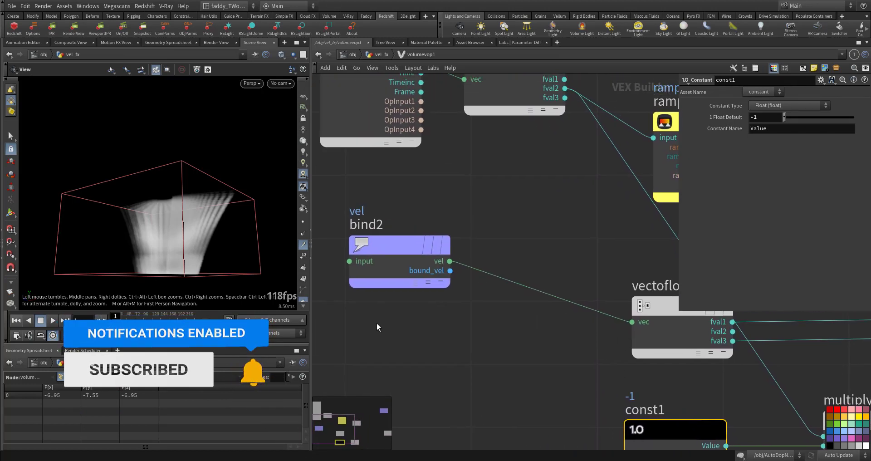
left_click_drag(376, 323, 399, 210)
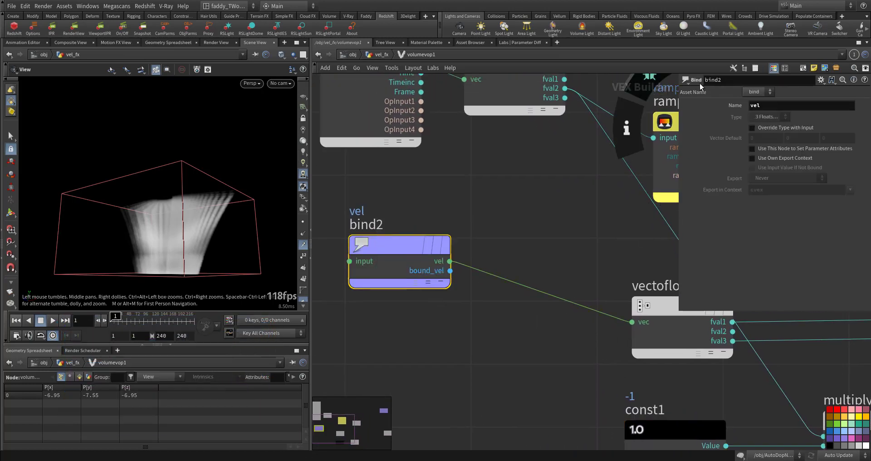
middle_click_drag(477, 253, 397, 261)
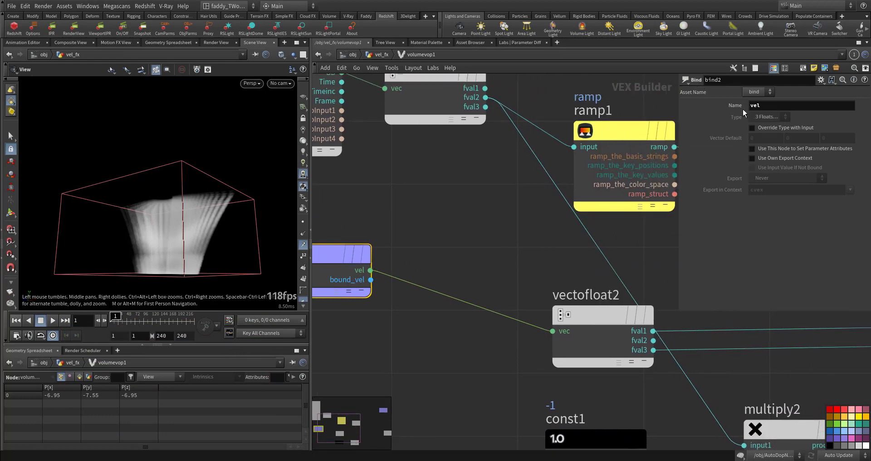
scroll(533, 220, "down", 5)
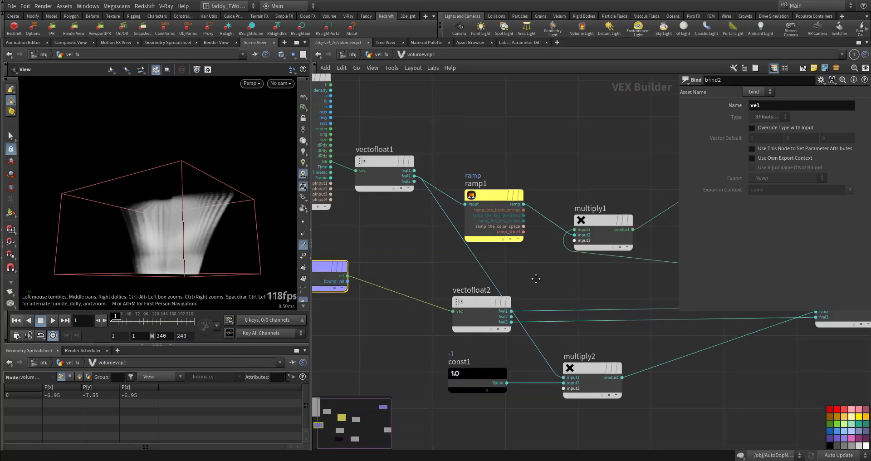
middle_click_drag(533, 278, 568, 261)
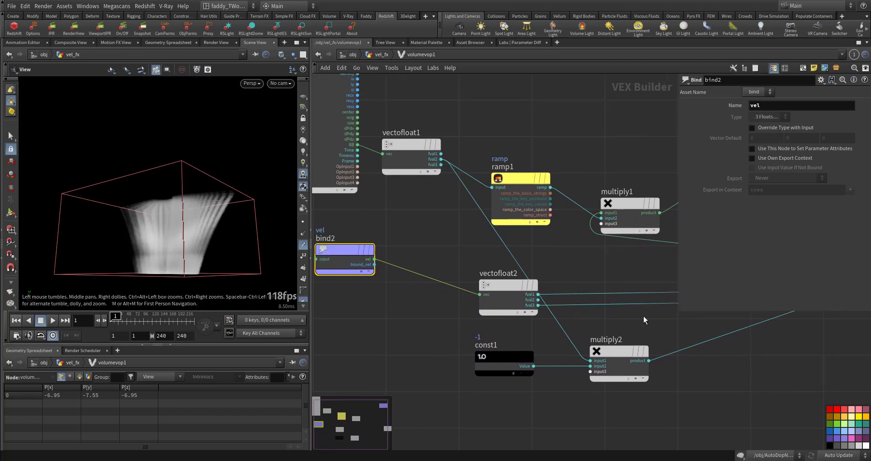
Check multiply2's input operators, and move floattovec1 closer to multiply2 and multiply1 above floattovec1
middle_click_drag(643, 316, 380, 300)
left_click(400, 342)
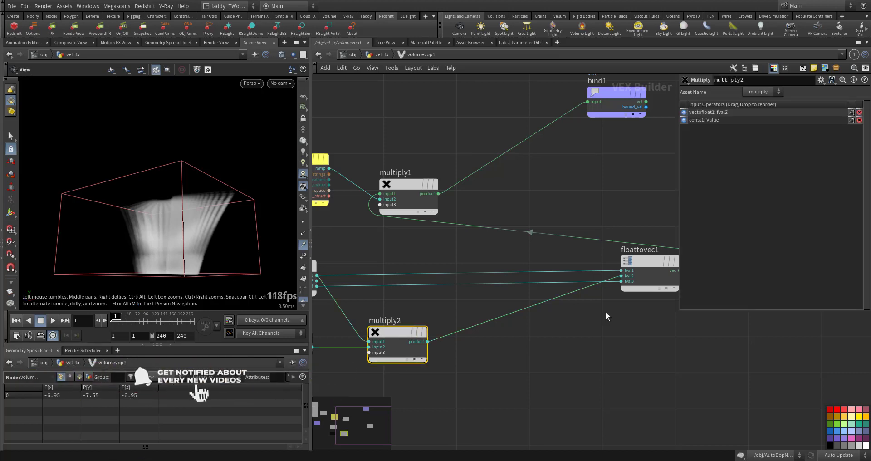
middle_click_drag(618, 319, 583, 361)
left_click_drag(609, 313, 470, 321)
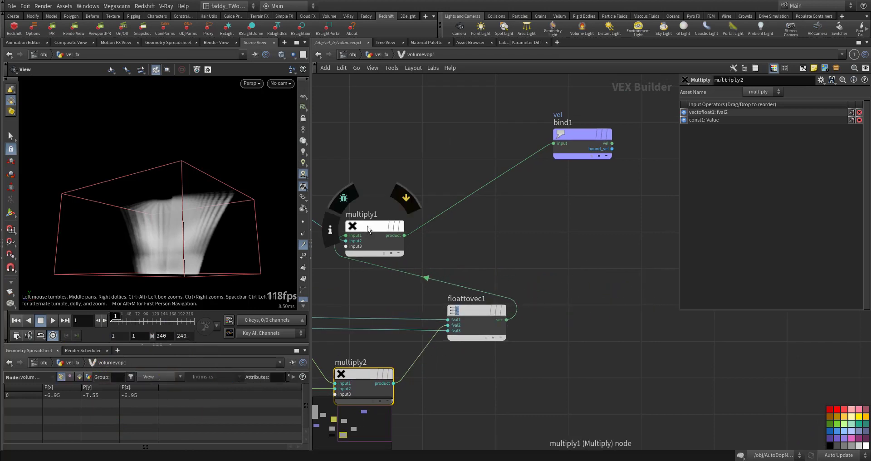
left_click_drag(368, 225, 489, 237)
Trace the ramp1 and floattovec1 wires through multiply1 to bind1 and inspect bind1's vel export settings
middle_click_drag(396, 280, 557, 300)
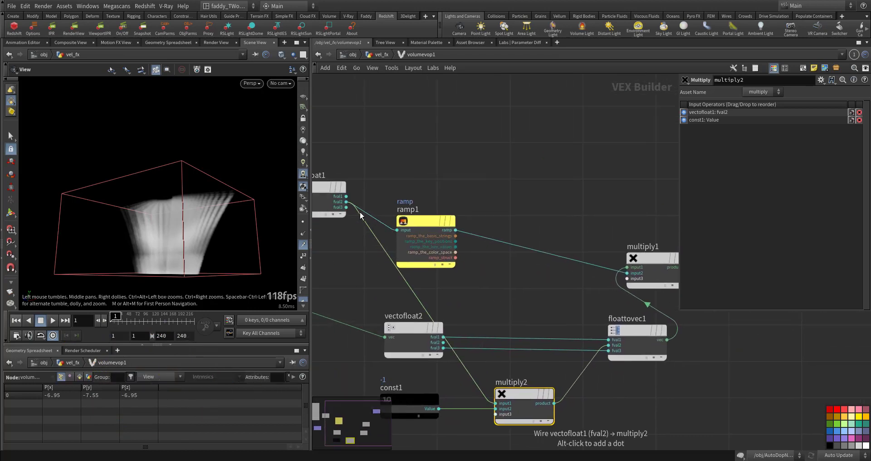
scroll(360, 212, "up", 2)
middle_click_drag(386, 271, 557, 301)
middle_click_drag(601, 306, 426, 321)
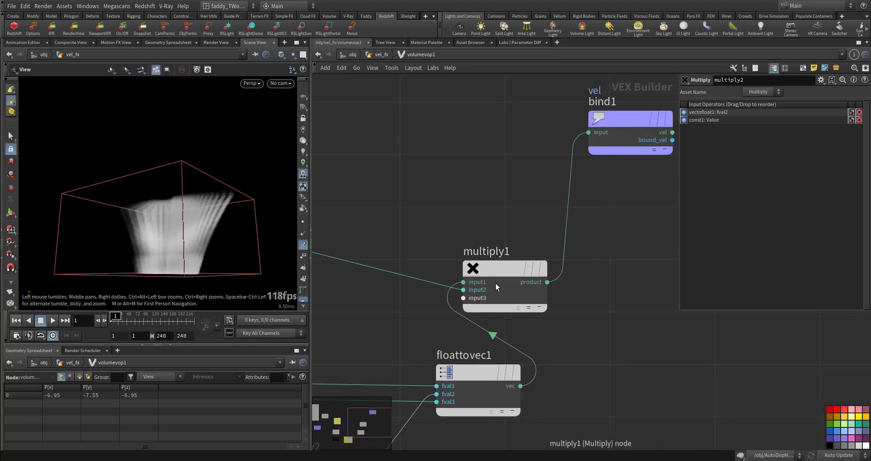
scroll(465, 289, "up", 3)
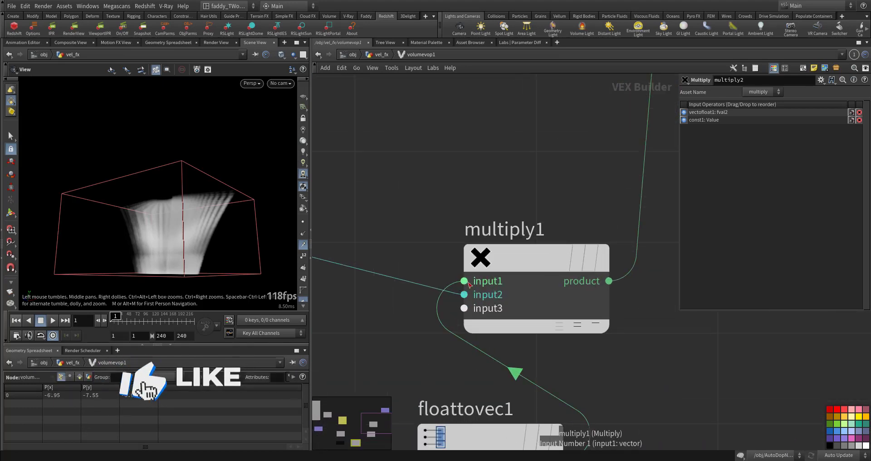
scroll(469, 296, "down", 3)
middle_click_drag(554, 200, 551, 252)
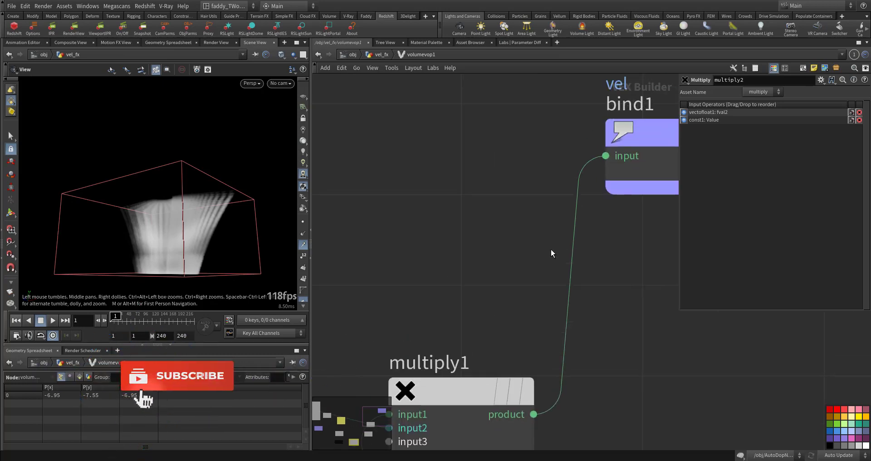
scroll(574, 246, "up", 4)
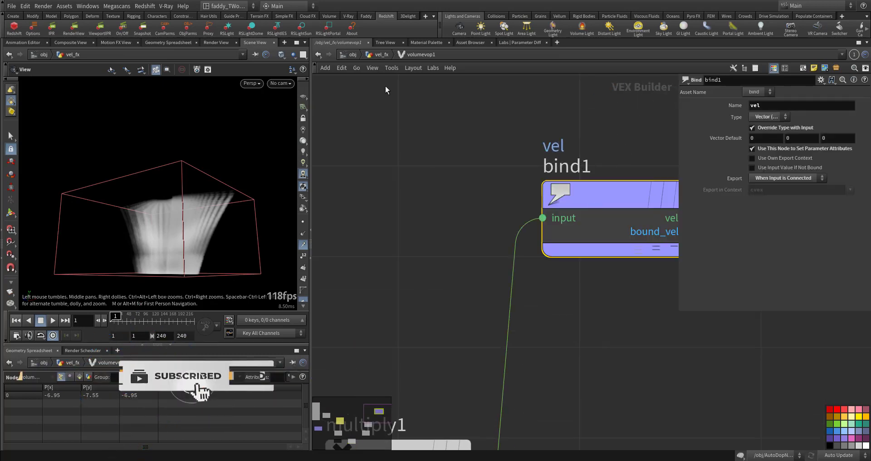
Return to the vel_fx network, display volumetrail1 and examine the coloured velocity trails up close
left_click(379, 54)
middle_click_drag(406, 300, 561, 315)
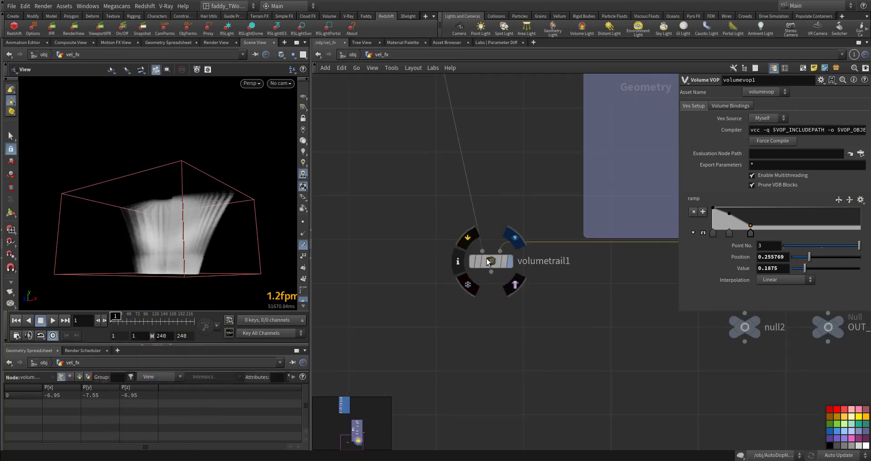
left_click(472, 258)
left_click_drag(178, 210, 155, 183)
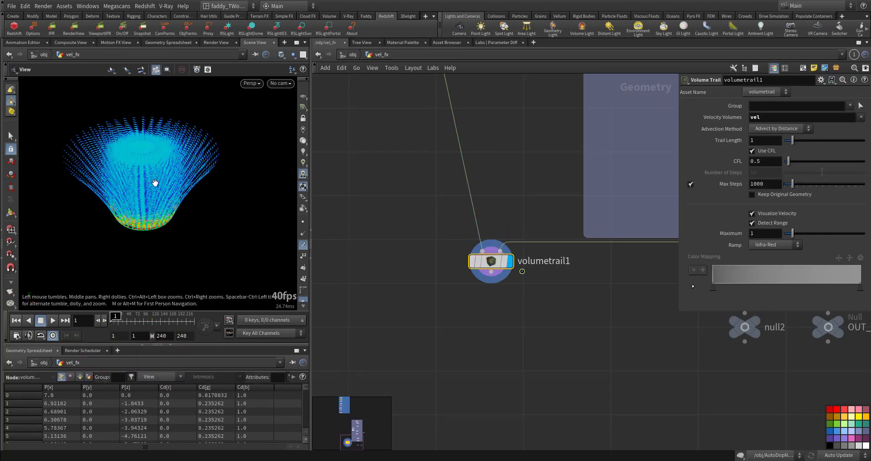
scroll(235, 156, "up", 5)
left_click_drag(235, 156, 208, 187)
middle_click_drag(618, 311, 453, 326)
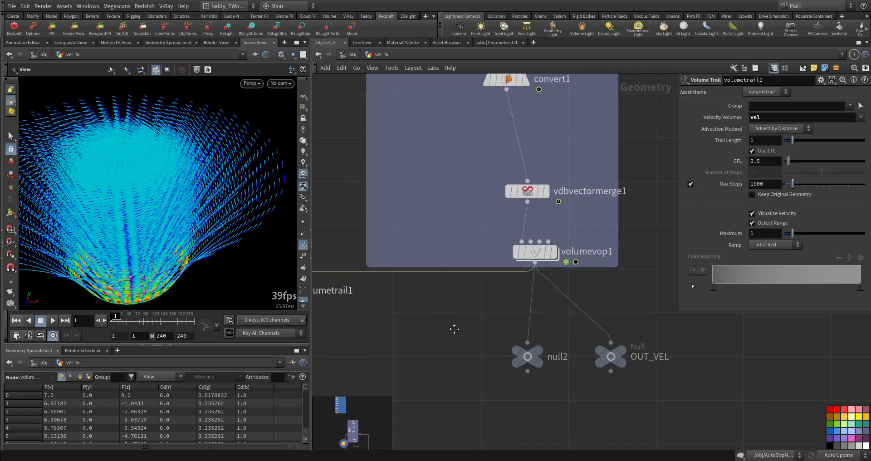
Set volumevop1's third ramp point to position 0.436923 and value 0.4375, and briefly play back the resulting velocity trails
left_click(497, 262)
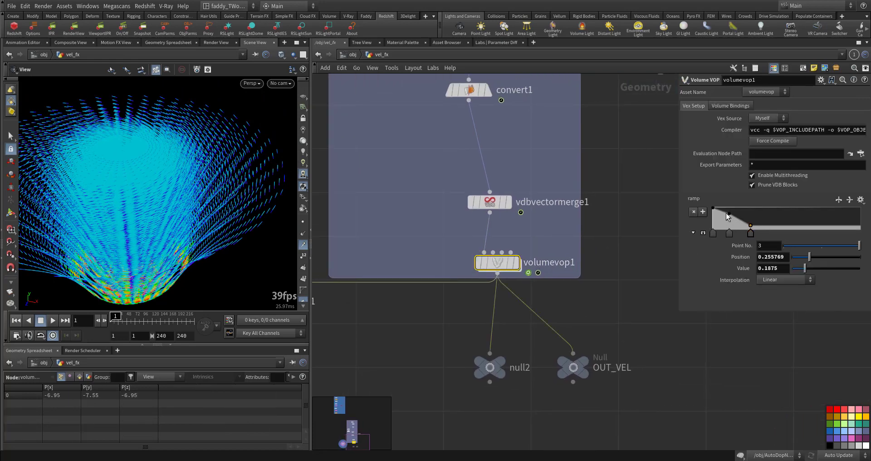
left_click_drag(751, 221, 753, 219)
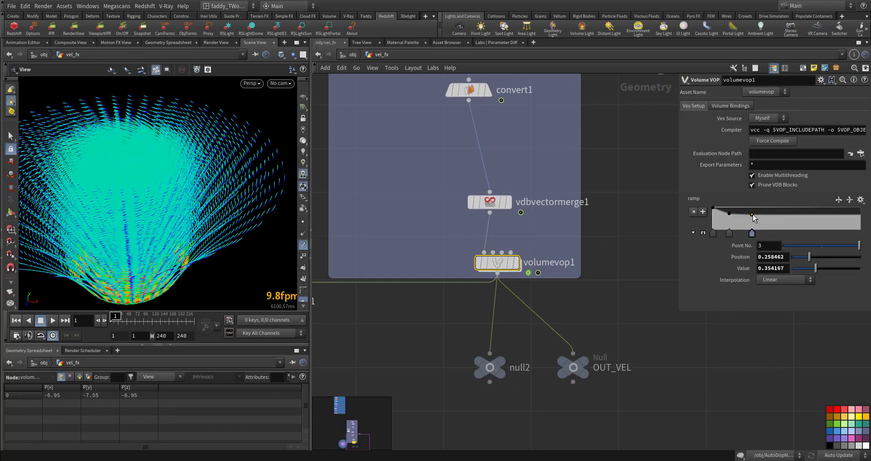
key("ctrl+z")
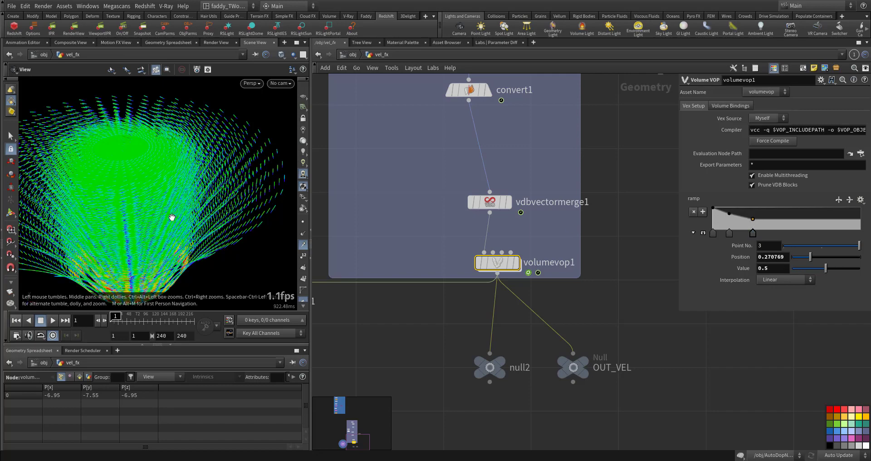
left_click_drag(115, 238, 154, 222)
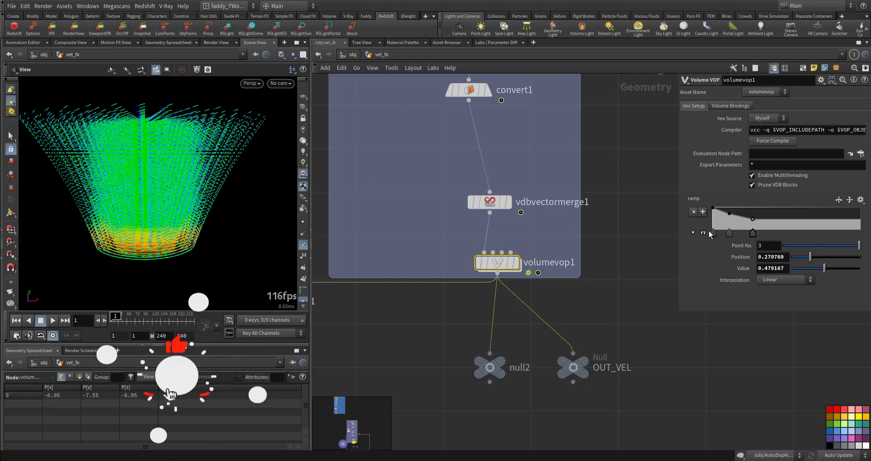
left_click_drag(753, 219, 778, 220)
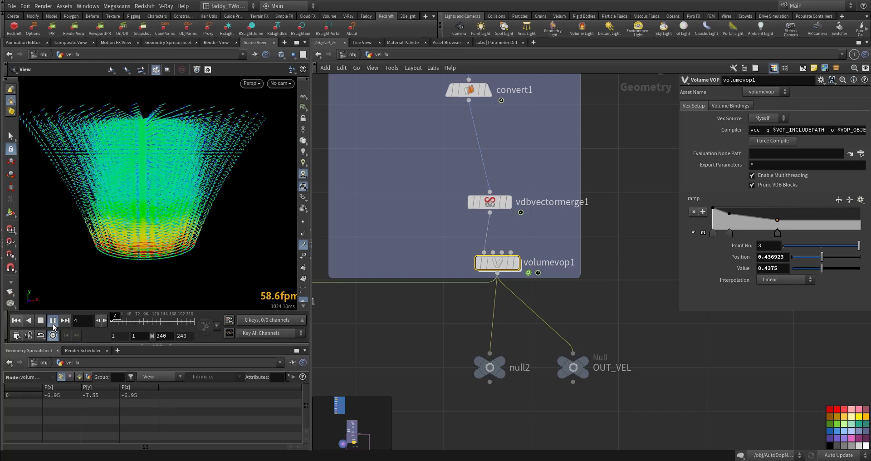
left_click(53, 322)
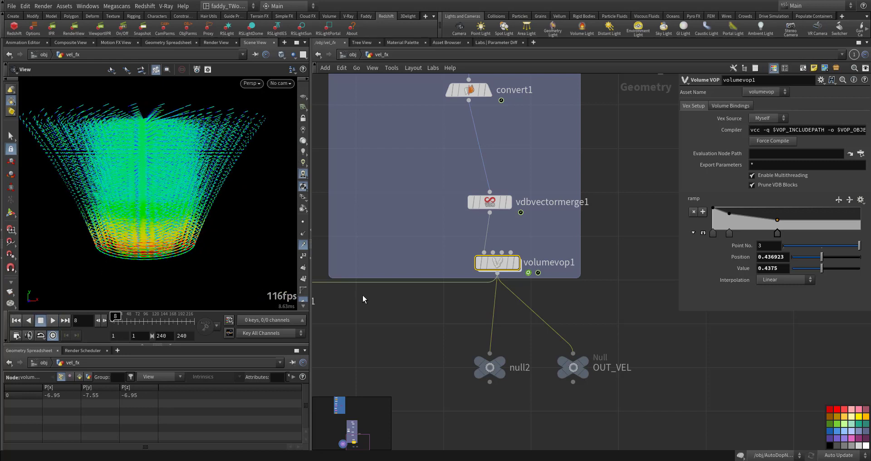
Check volumevop1's geometry information, and display the null2 output followed by the OUT_VEL output
middle_click_drag(483, 298, 480, 253)
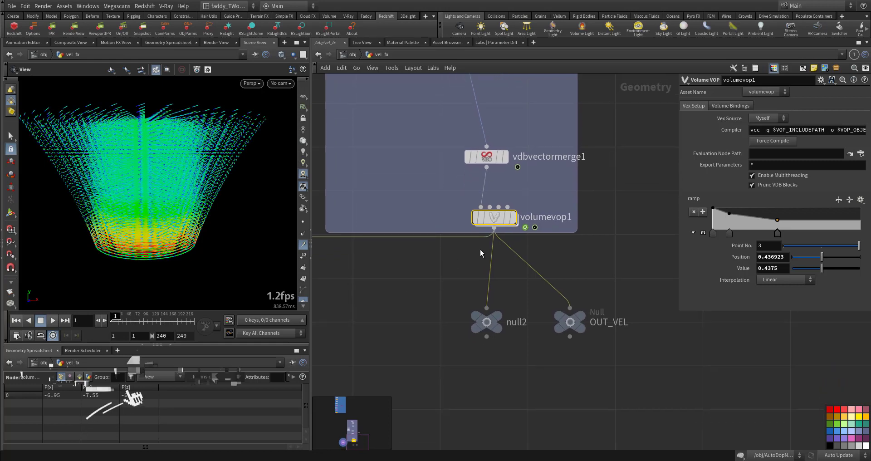
middle_click(497, 221)
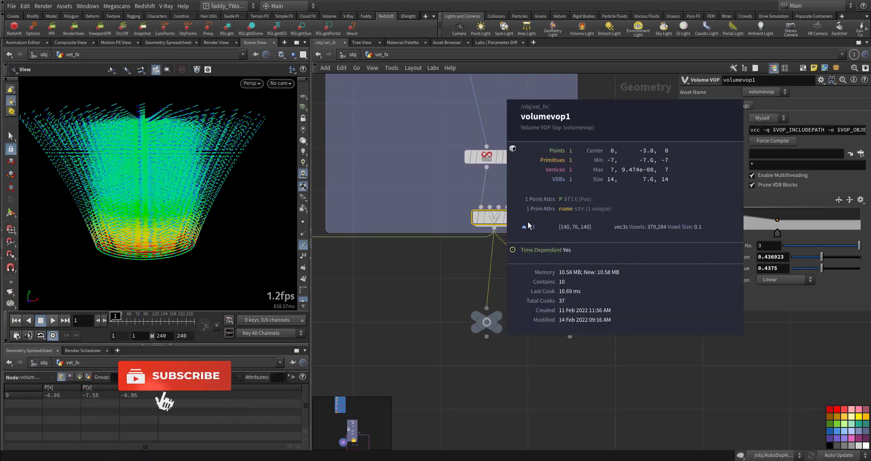
left_click(498, 316)
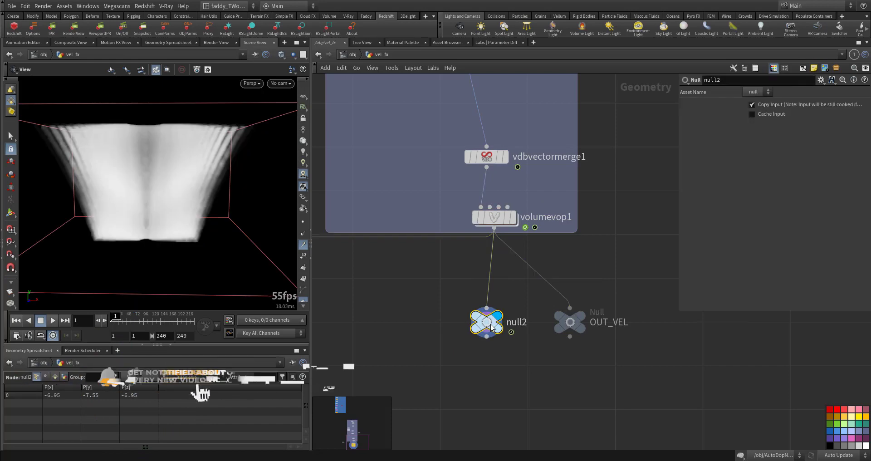
left_click(575, 323)
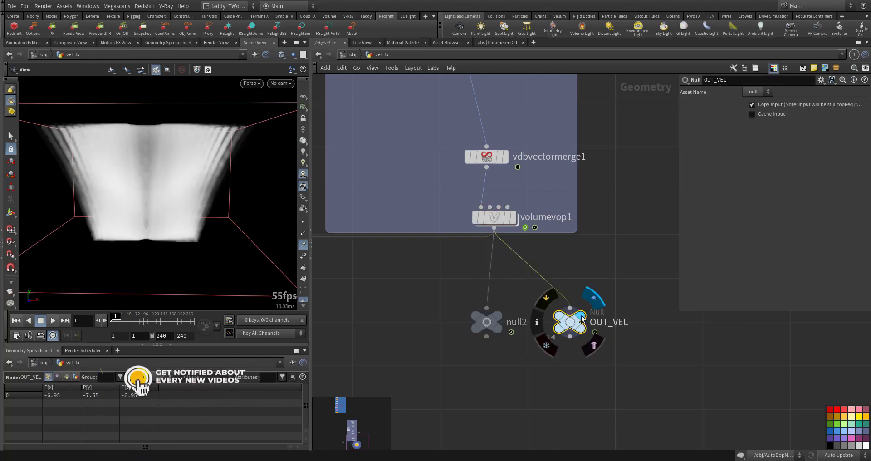
scroll(552, 369, "down", 5)
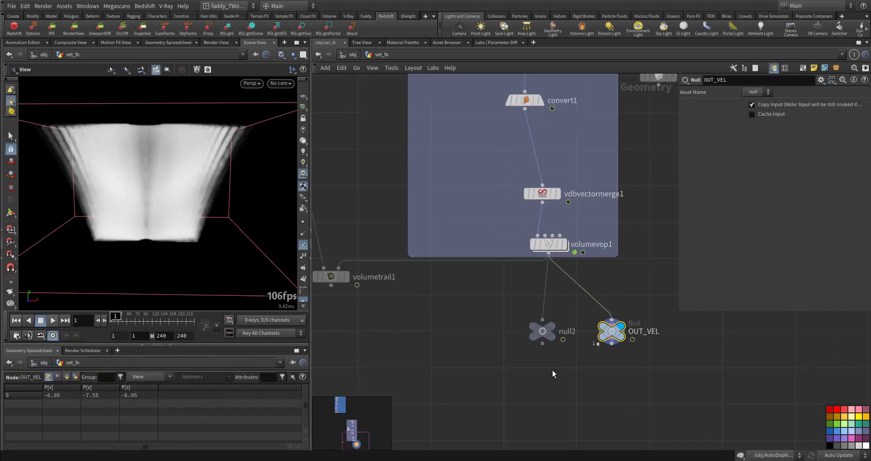
middle_click_drag(438, 290, 493, 336)
middle_click_drag(443, 86, 444, 159)
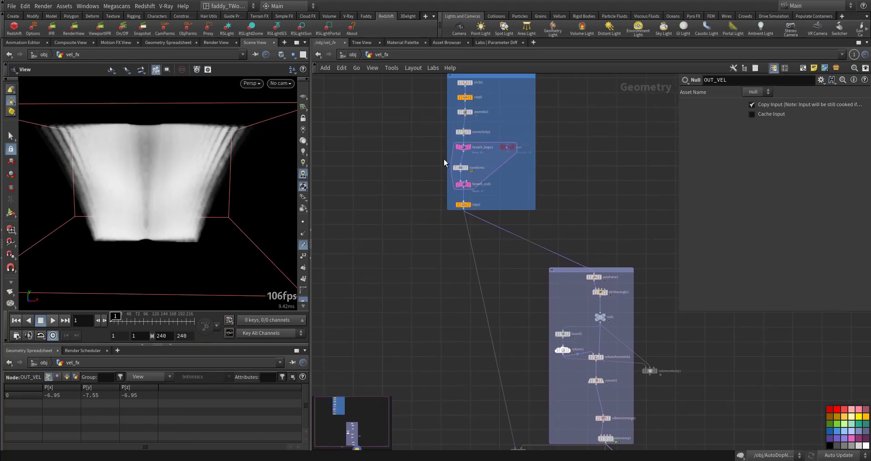
Open the grid1 object from the object level and examine its large ground plane and transform1 settings
left_click(347, 55)
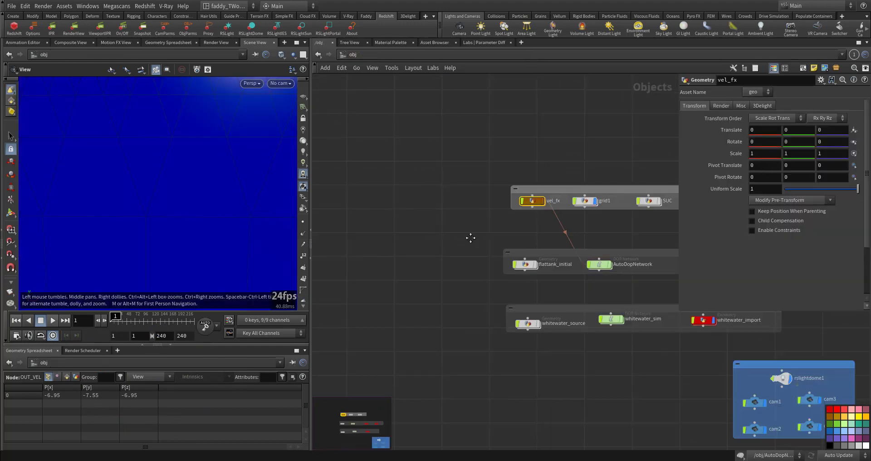
middle_click_drag(470, 238, 345, 256)
scroll(461, 221, "up", 2)
double_click(462, 221)
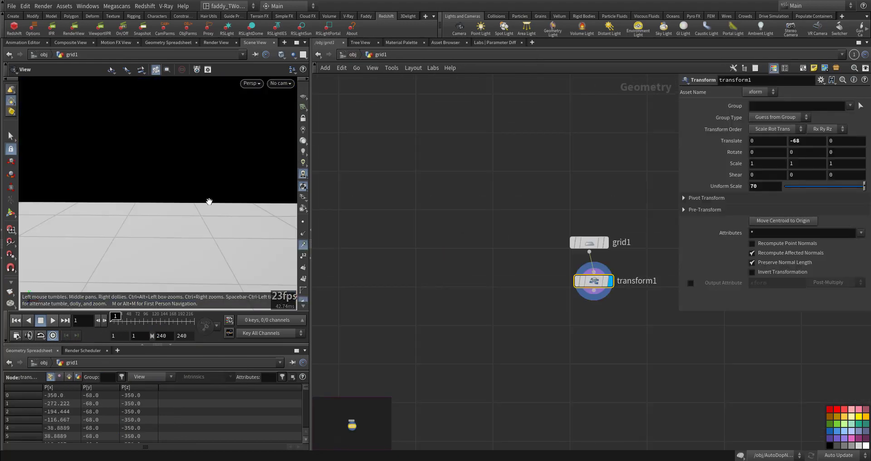
left_click_drag(173, 213, 177, 253)
right_click_drag(148, 265, 191, 254)
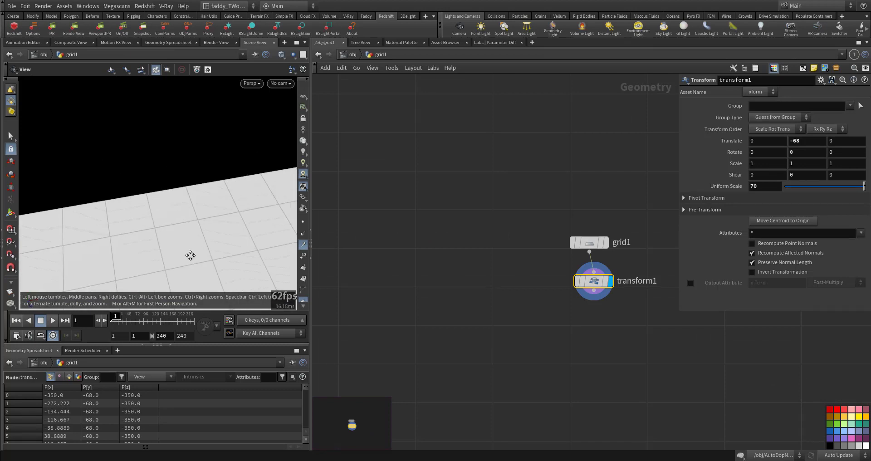
middle_click_drag(191, 255, 153, 185)
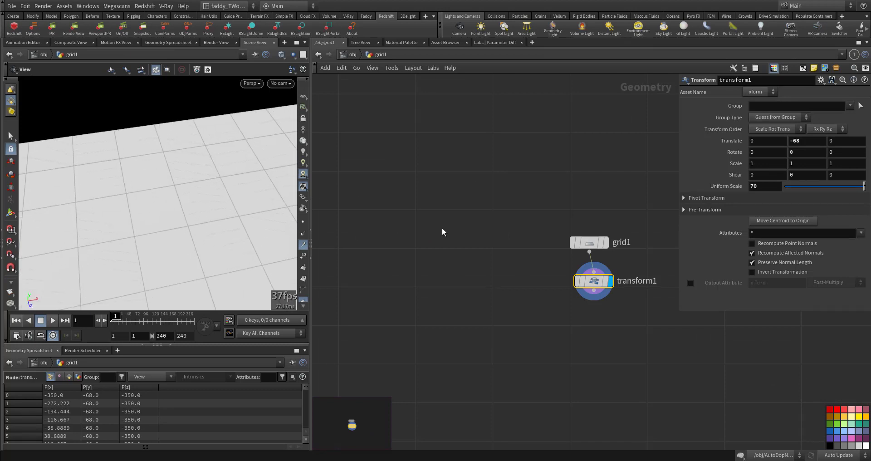
Open the SUC object, move sphere1 up away from suctiontarget, and frame the flattened sphere for viewing
left_click(352, 56)
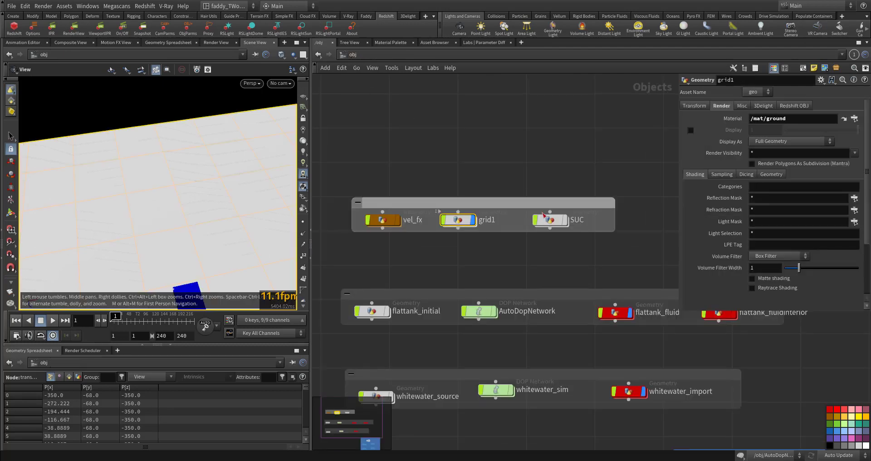
double_click(531, 215)
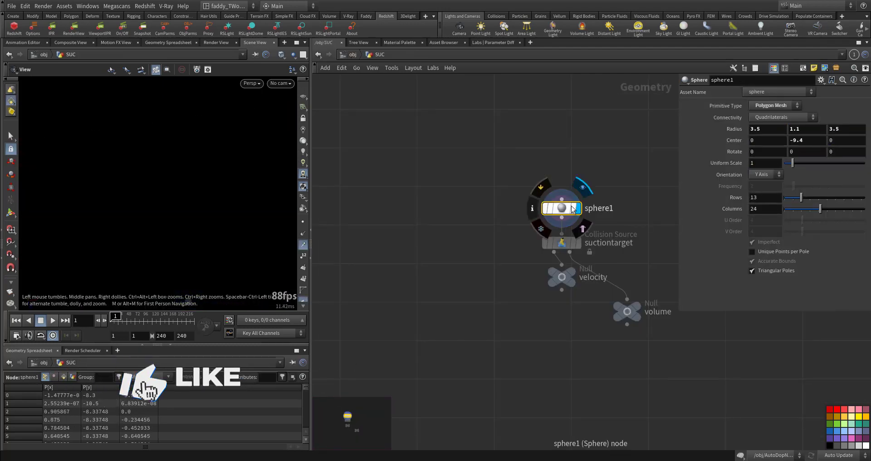
left_click_drag(561, 208, 605, 154)
middle_click_drag(605, 154, 571, 144)
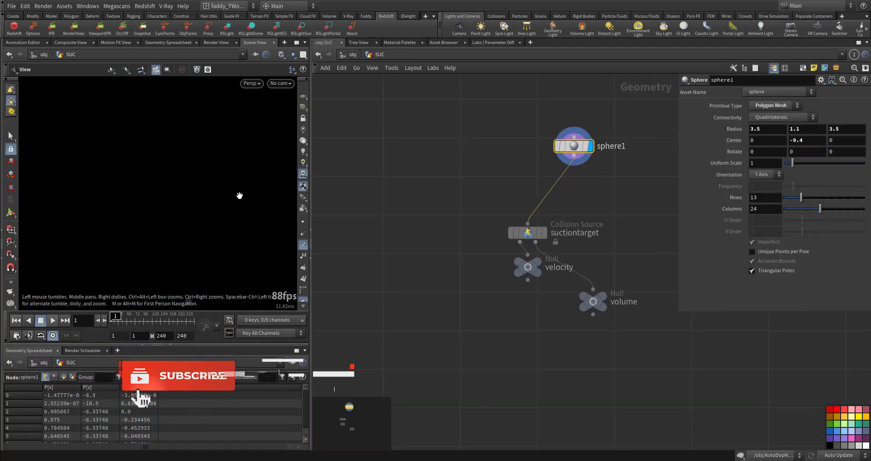
key("g")
left_click_drag(166, 205, 172, 227)
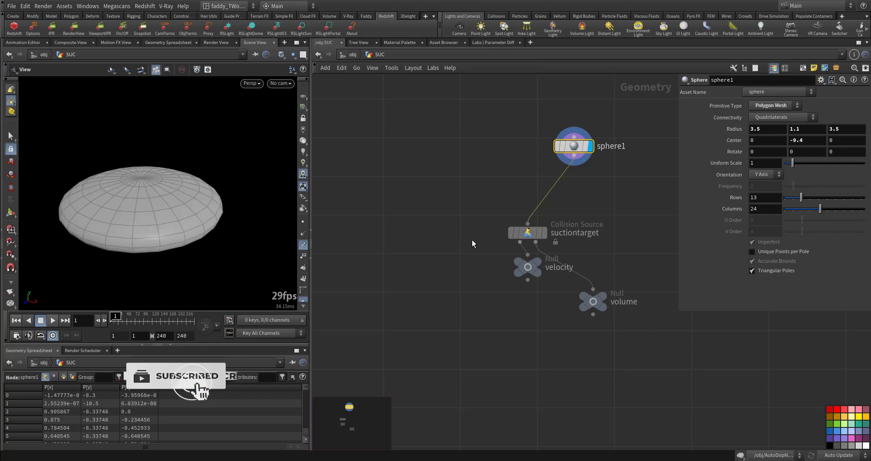
Move suctiontarget closer to sphere1, and inspect its volume settings and the volume null it feeds
left_click_drag(528, 234, 554, 217)
left_click_drag(489, 194, 625, 245)
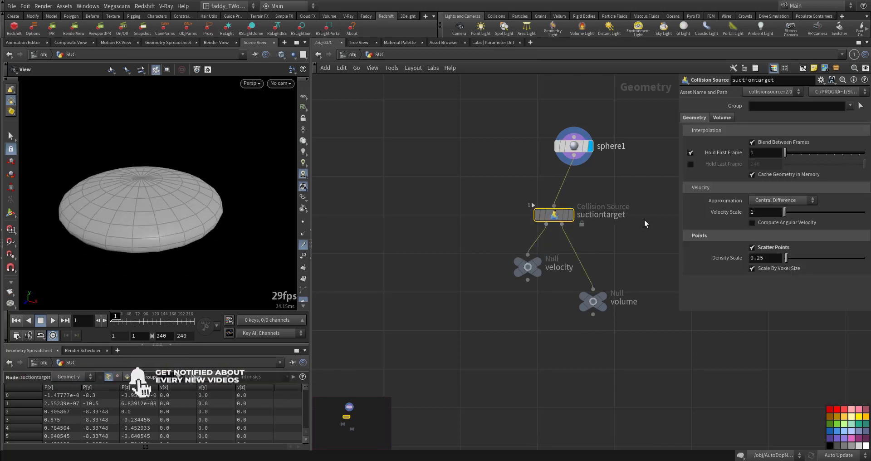
left_click(719, 117)
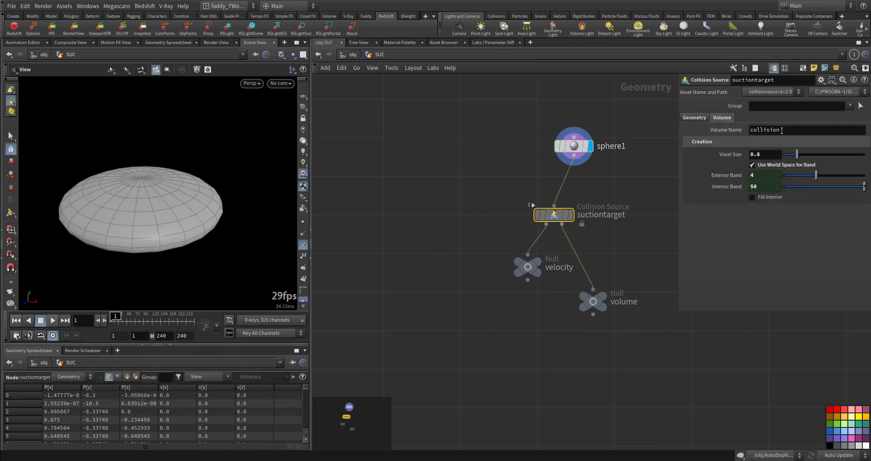
left_click(602, 306)
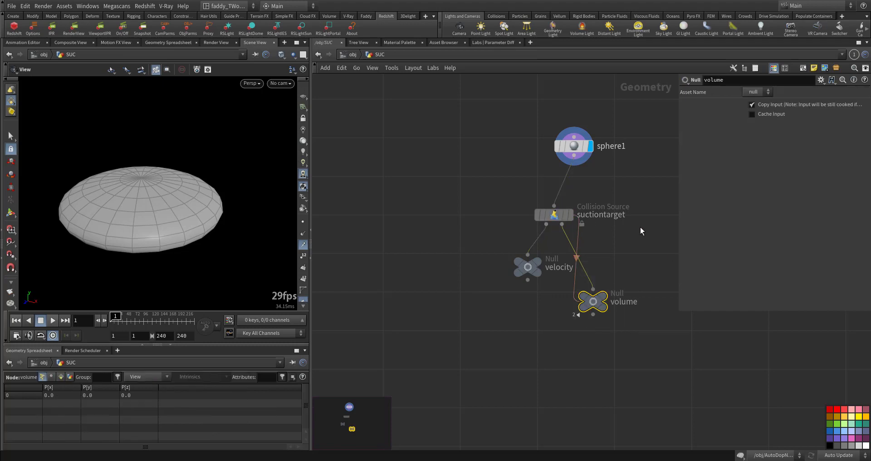
Open flattank_initial from the object level and examine the wavetank ocean source's flat particle tank
left_click(348, 54)
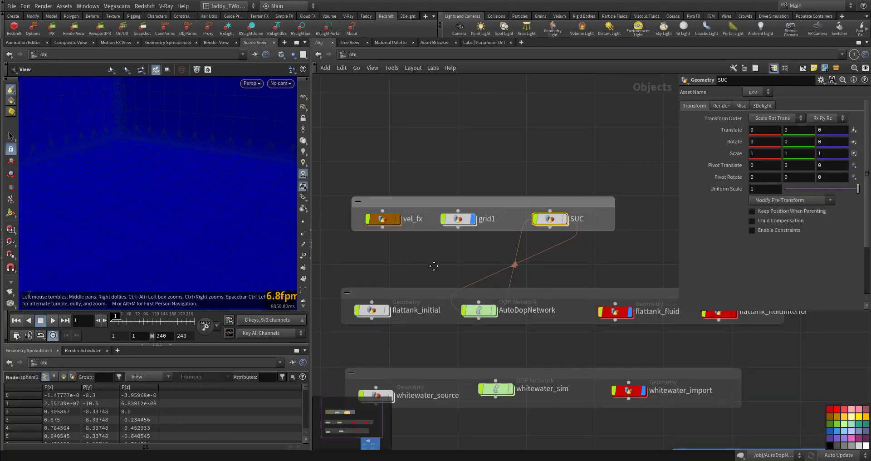
double_click(456, 252)
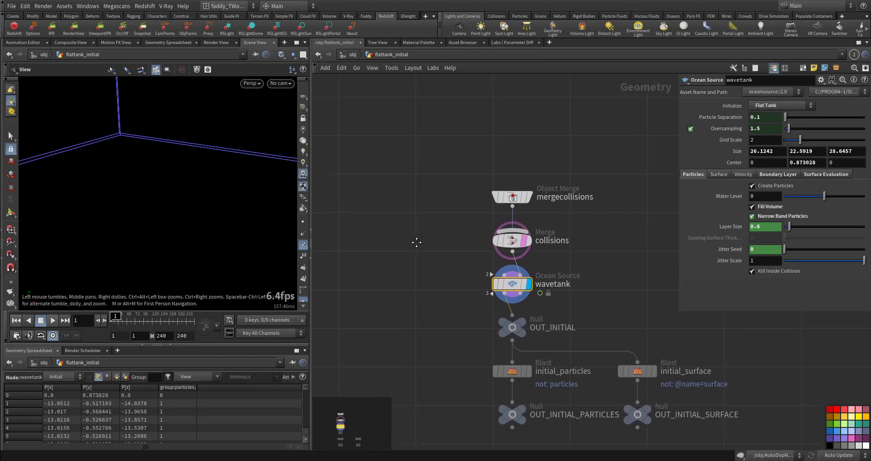
right_click_drag(135, 197, 131, 199)
left_click_drag(169, 187, 161, 206)
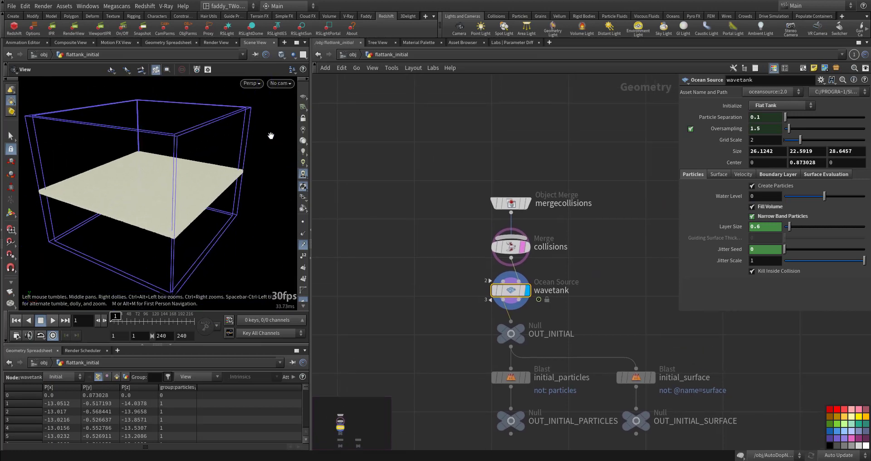
scroll(458, 214, "up", 3)
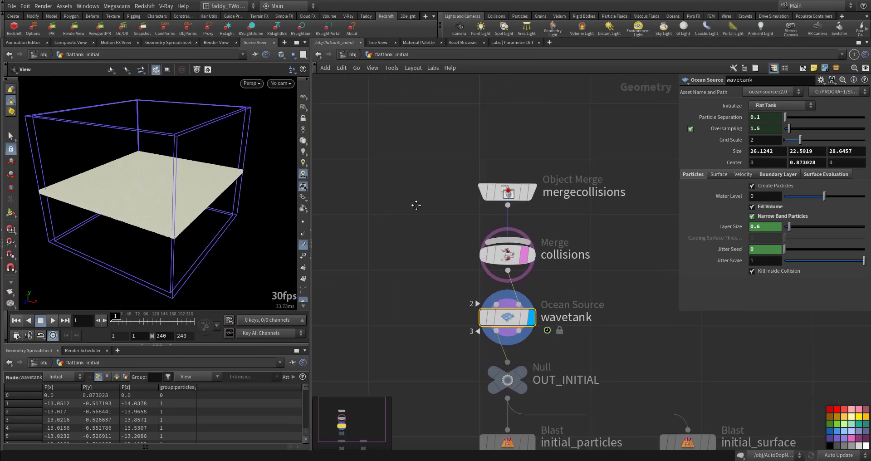
Delete the mergecollisions and collisions nodes above wavetank in the flattank_initial network
left_click_drag(418, 203, 630, 225)
middle_click_drag(625, 270, 627, 207)
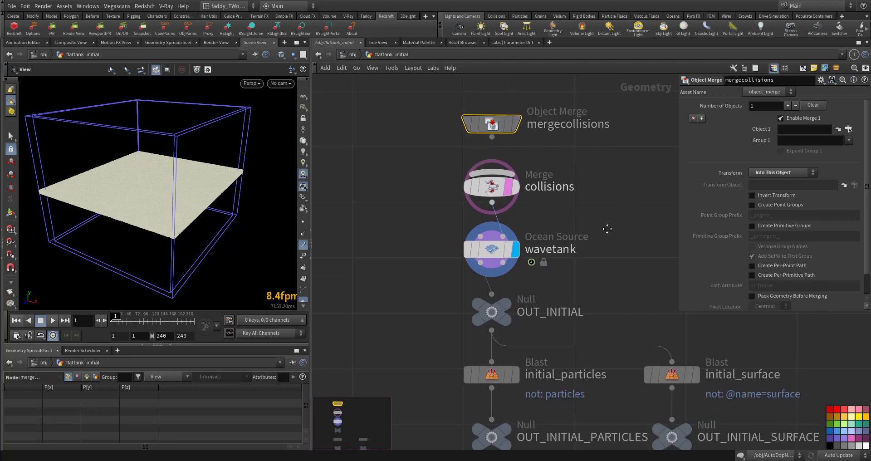
middle_click_drag(434, 218, 433, 245)
left_click_drag(424, 126, 526, 215)
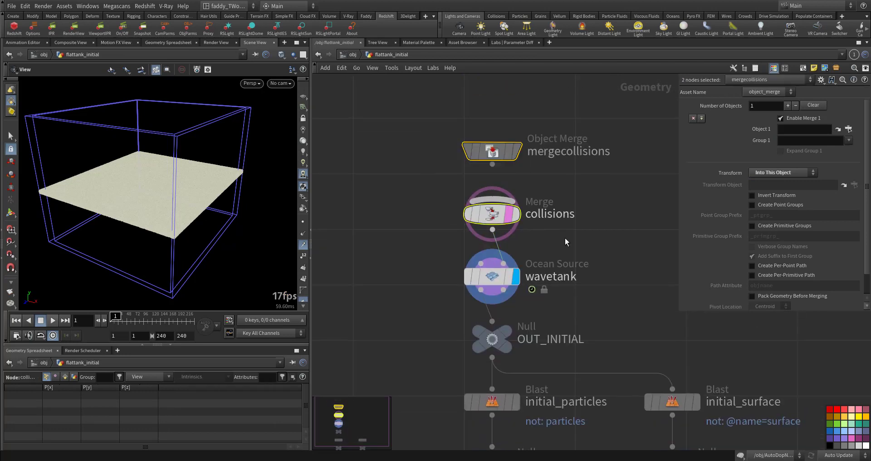
key("Delete")
middle_click_drag(567, 212, 509, 116)
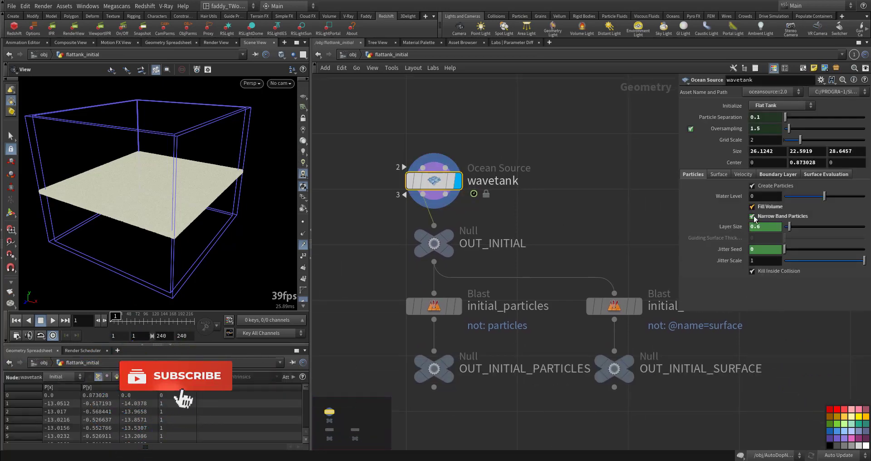
Examine the tank's particle layer and wavetank's boundary layer settings, and follow its outputs down to OUT_INITIAL_PARTICLES
left_click_drag(236, 202, 156, 189)
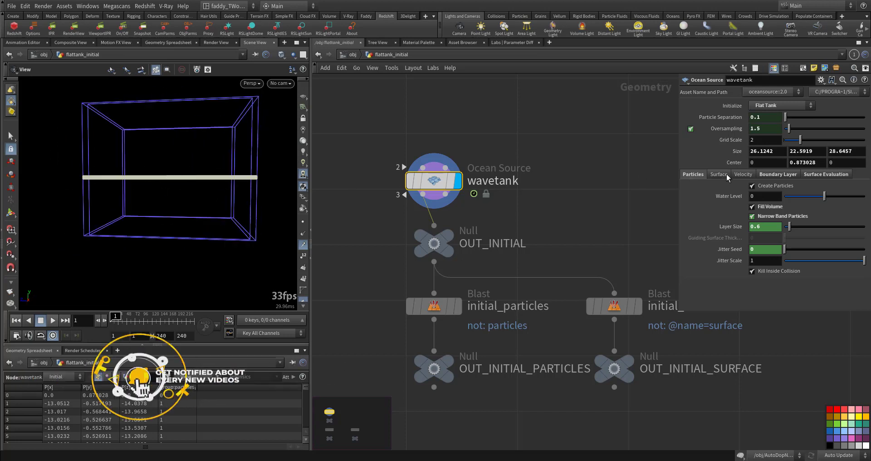
left_click(778, 174)
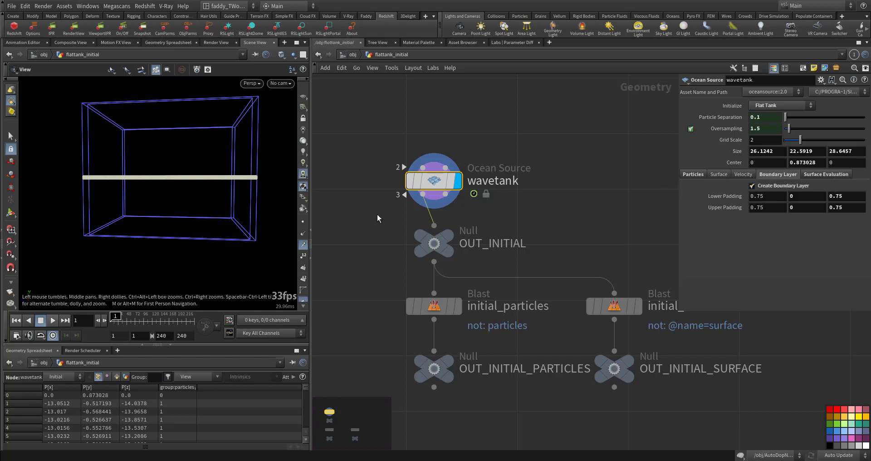
left_click_drag(193, 226, 242, 144)
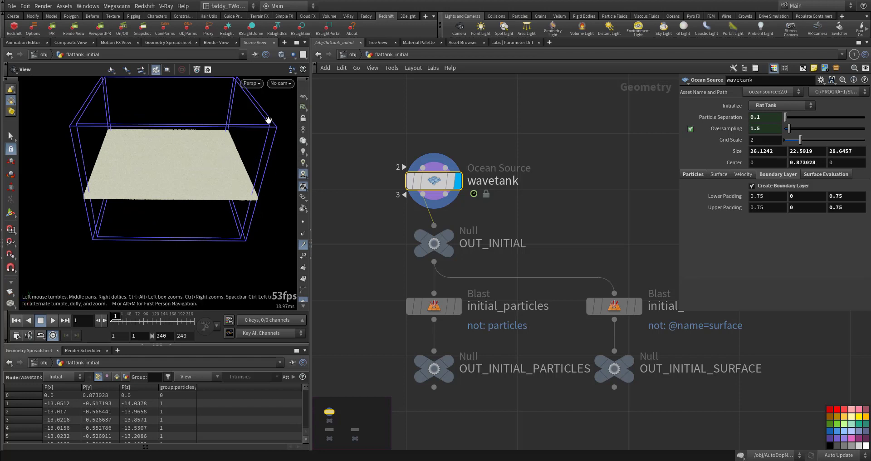
middle_click_drag(591, 228, 602, 167)
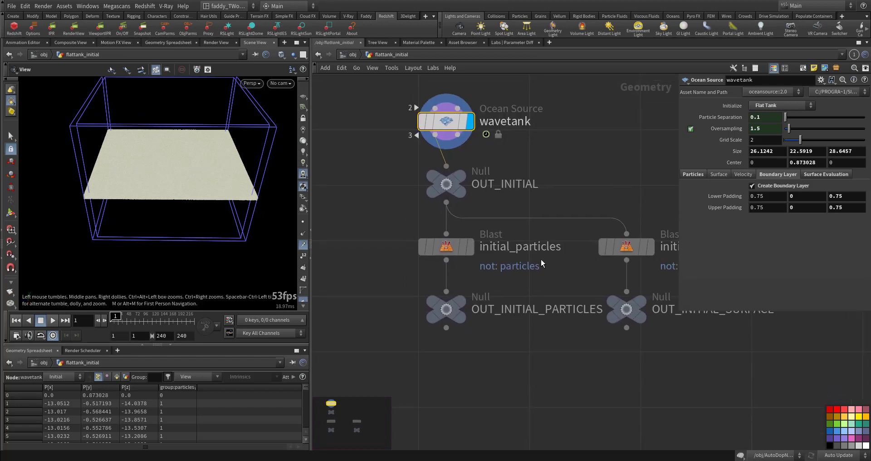
middle_click_drag(527, 267, 410, 235)
middle_click_drag(431, 340, 510, 309)
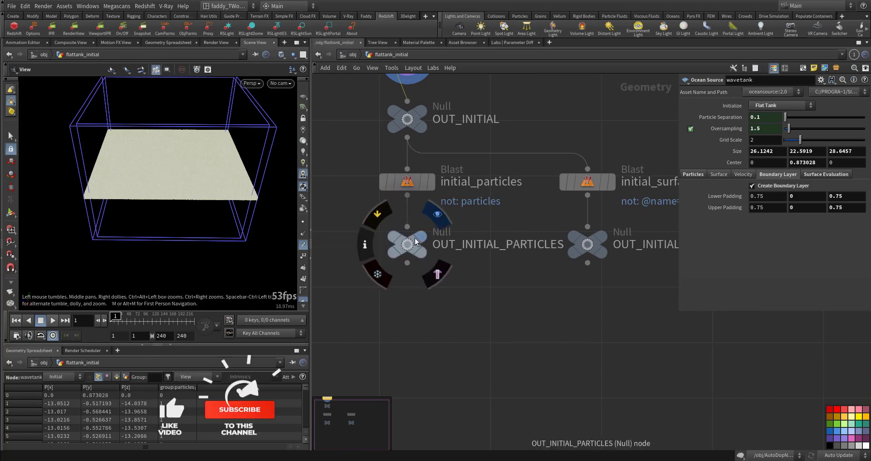
Inspect the geometry information of the OUT_INITIAL_PARTICLES and OUT_INITIAL_SURFACE nulls in flattank_initial
left_click(407, 244)
middle_click(408, 246)
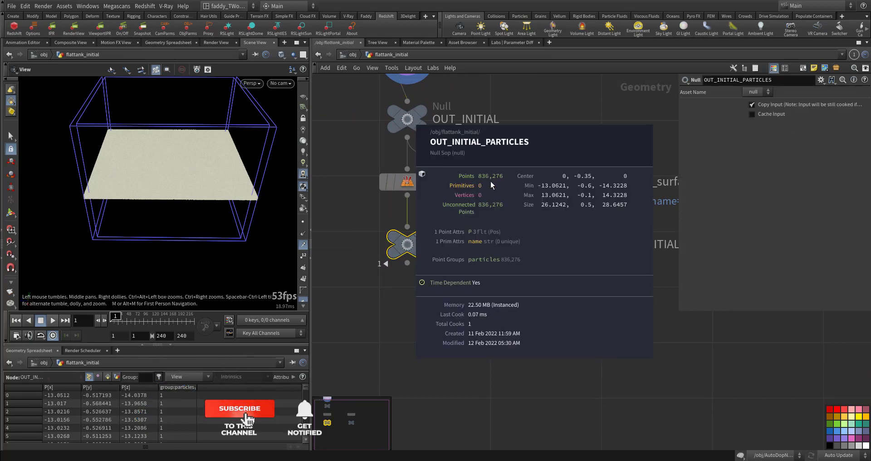
middle_click_drag(571, 303, 521, 318)
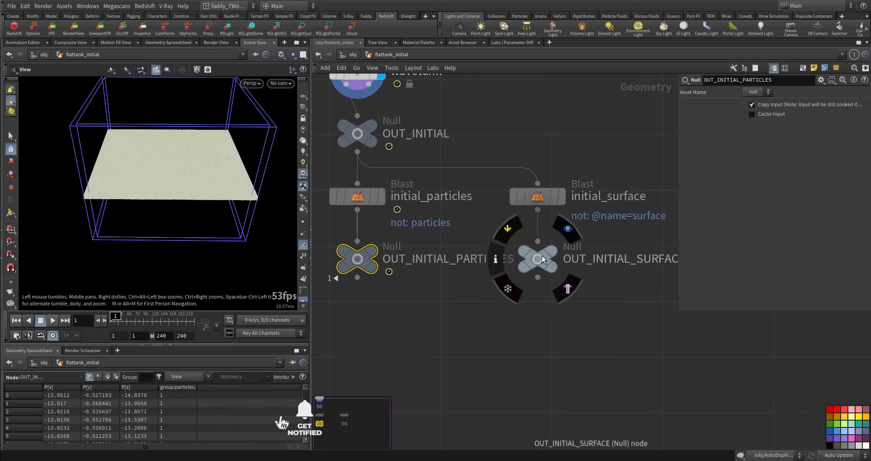
middle_click(543, 260)
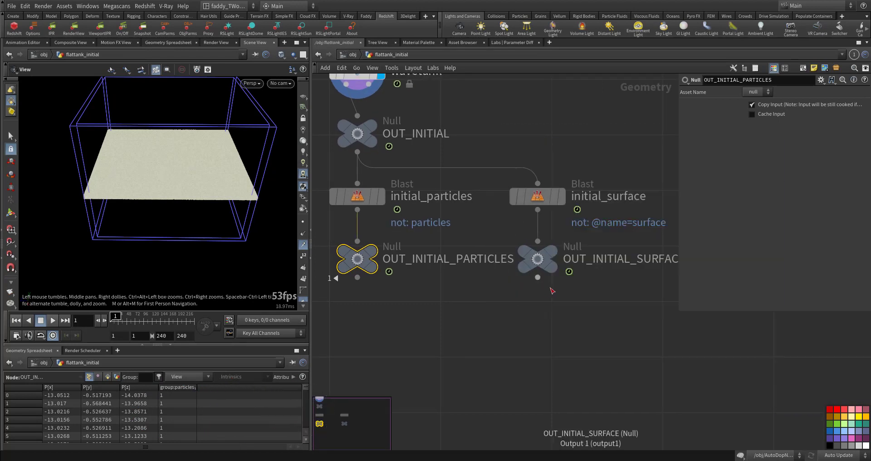
middle_click(537, 260)
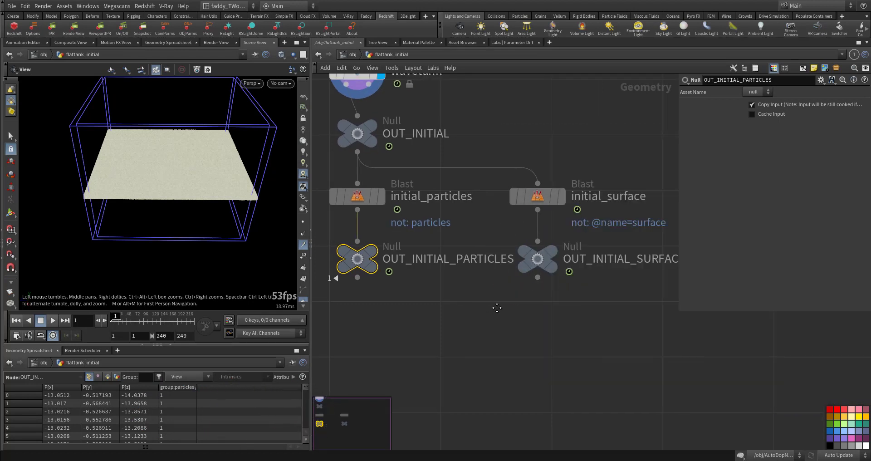
middle_click_drag(496, 307, 551, 314)
left_click_drag(628, 325, 393, 253)
middle_click_drag(361, 170, 359, 281)
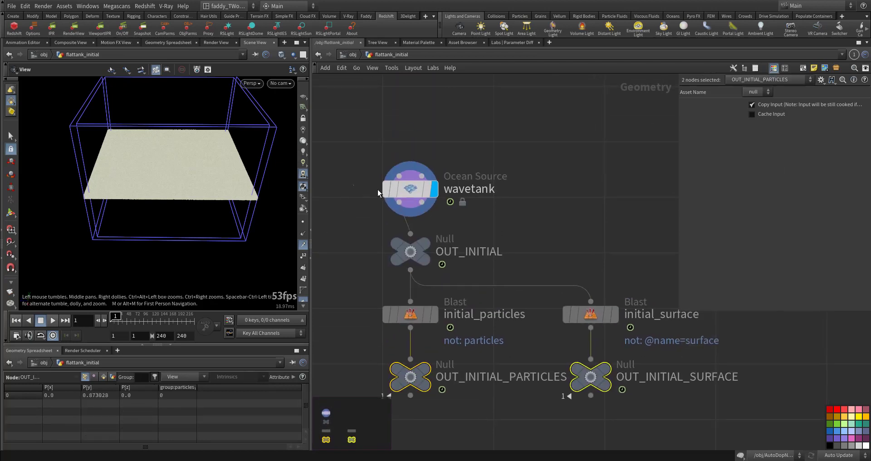
Review the wavetank ocean source's particle settings, including its narrow band particles and layer size
left_click(386, 189)
left_click(703, 176)
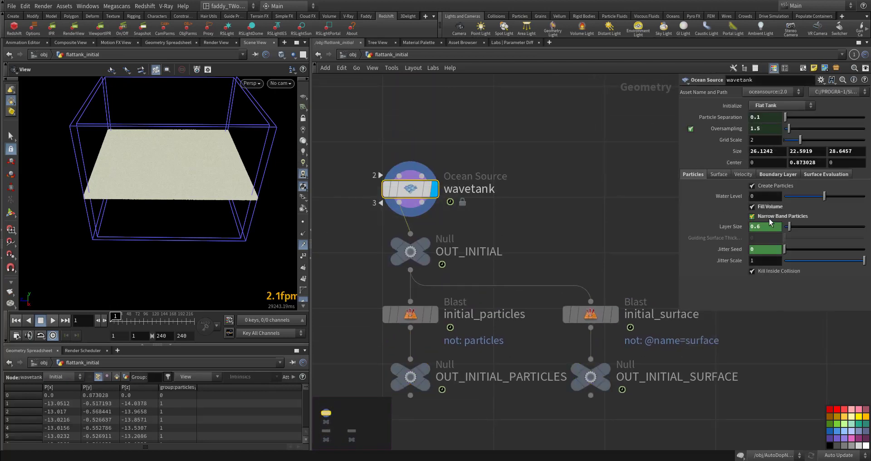
middle_click_drag(561, 258, 606, 273)
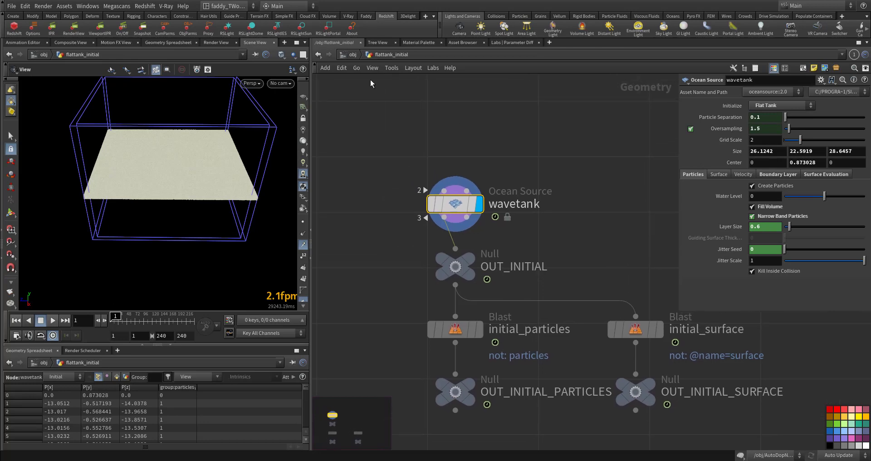
Return to the object level and open AutoDopNetwork to view its simulation nodes
left_click(352, 53)
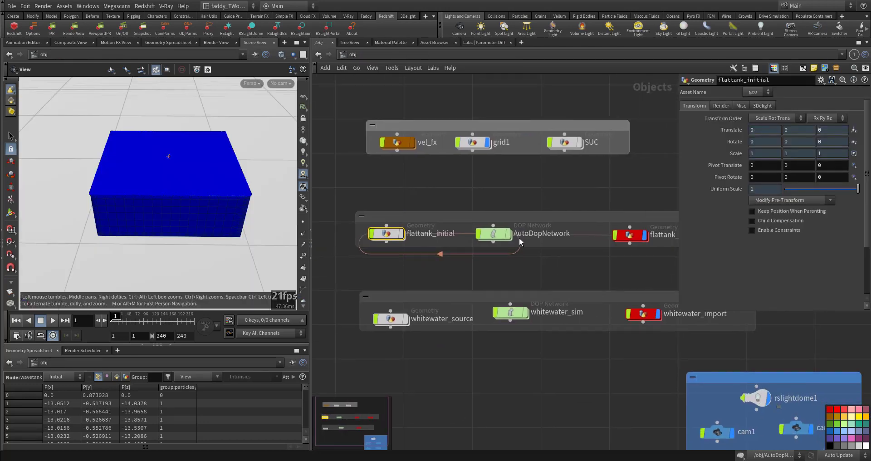
left_click(500, 233)
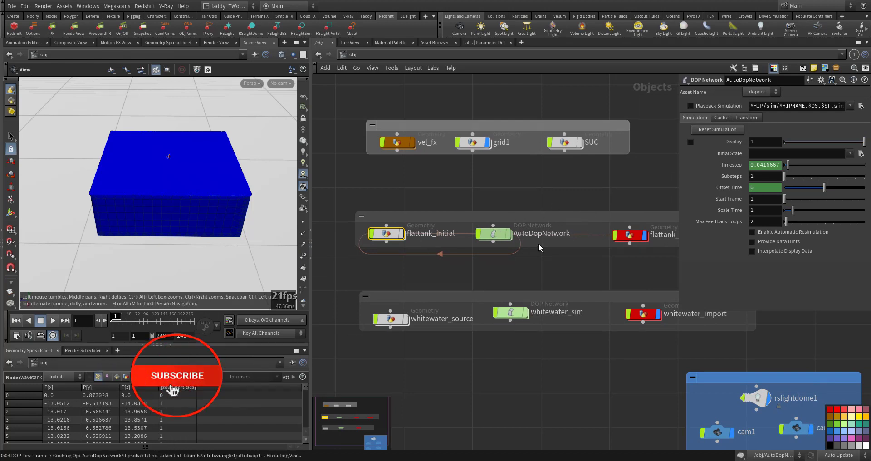
key("i")
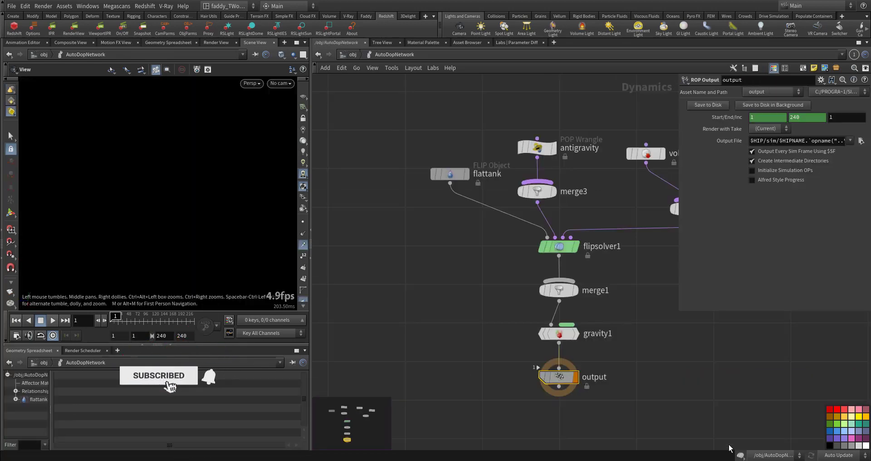
middle_click_drag(464, 195, 415, 262)
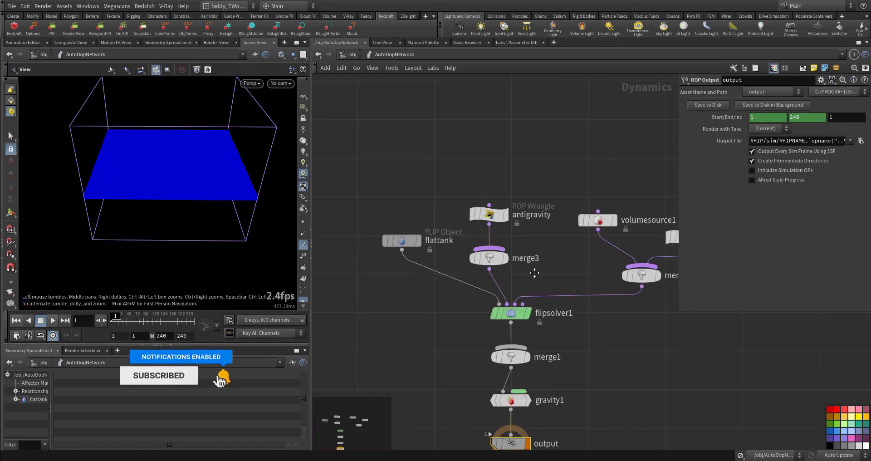
middle_click_drag(534, 273, 541, 251)
Examine the flattank FLIP object's initial data, checking its SOP Path and Surface Volume references to flattank_initial
left_click_drag(376, 170, 482, 282)
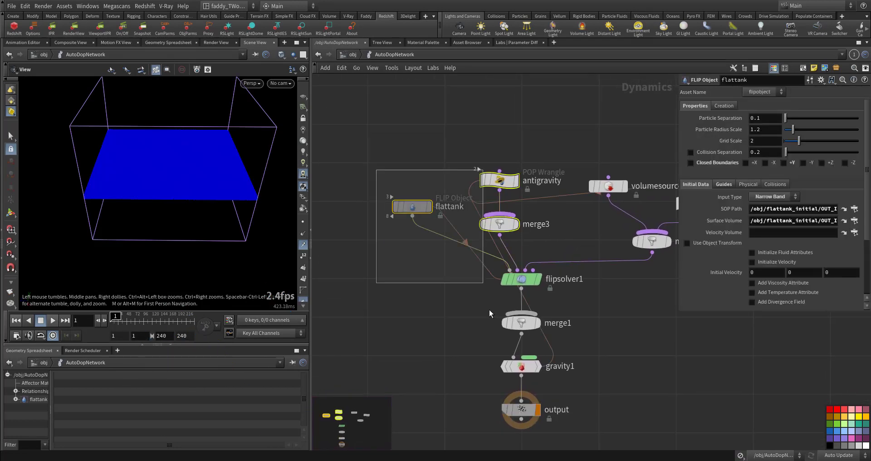
left_click_drag(388, 175, 447, 280)
middle_click_drag(441, 285, 401, 285)
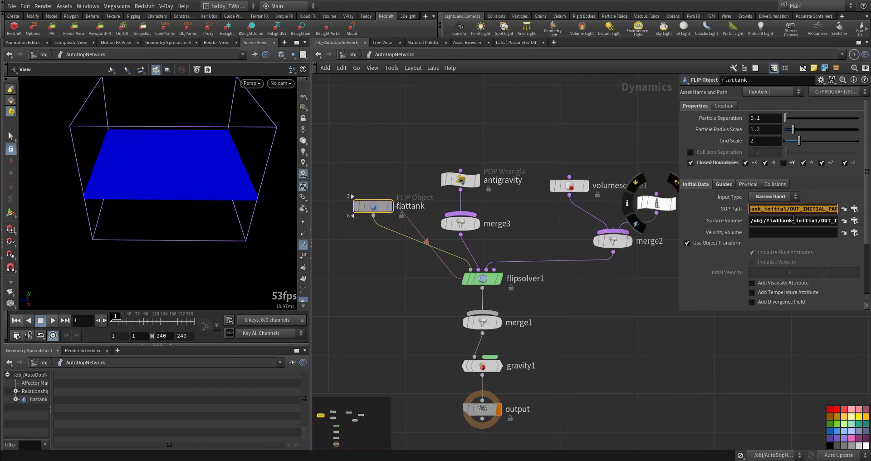
left_click(777, 221)
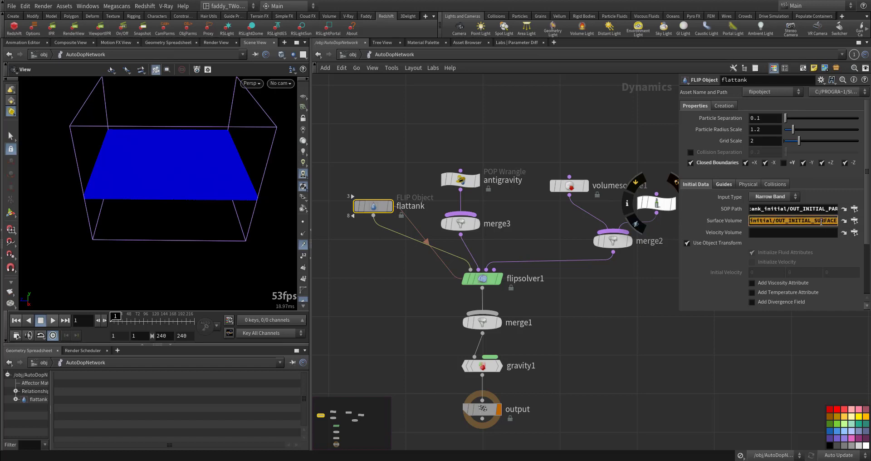
left_click(591, 319)
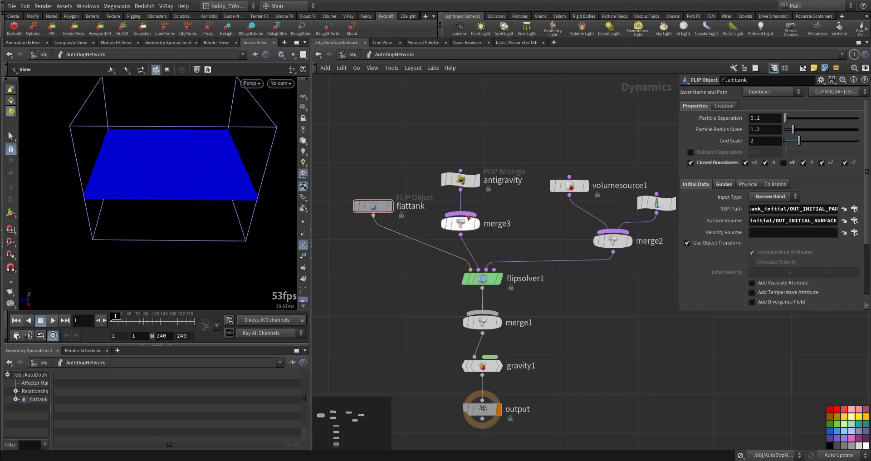
Enable the Velocity guide visualization on the flattank FLIP object
left_click(726, 184)
left_click(699, 196)
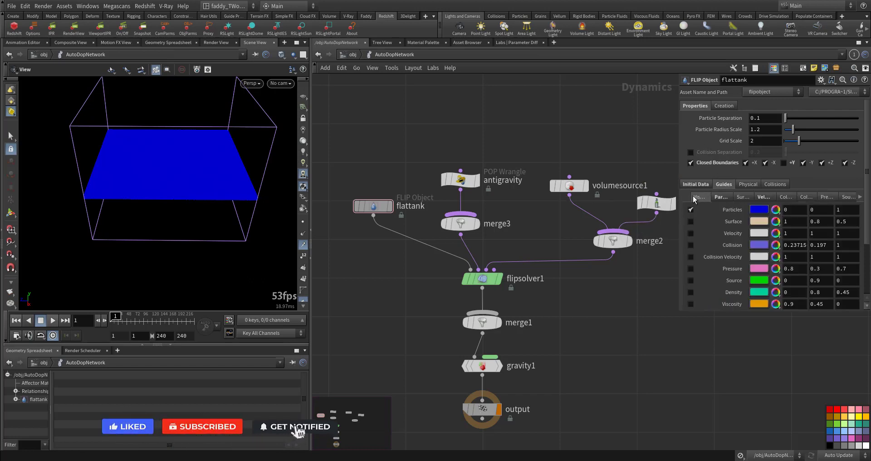
left_click(690, 233)
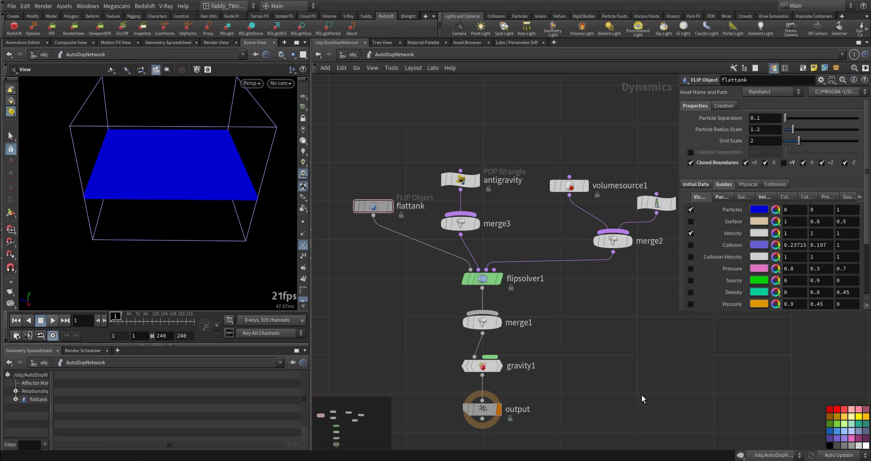
Set flattank's Particle Separation to 0.5 and play the simulation for a few frames, viewing the particles and velocity guides
left_click_drag(157, 293, 165, 247)
middle_click_drag(165, 247, 152, 285)
right_click_drag(151, 285, 254, 245)
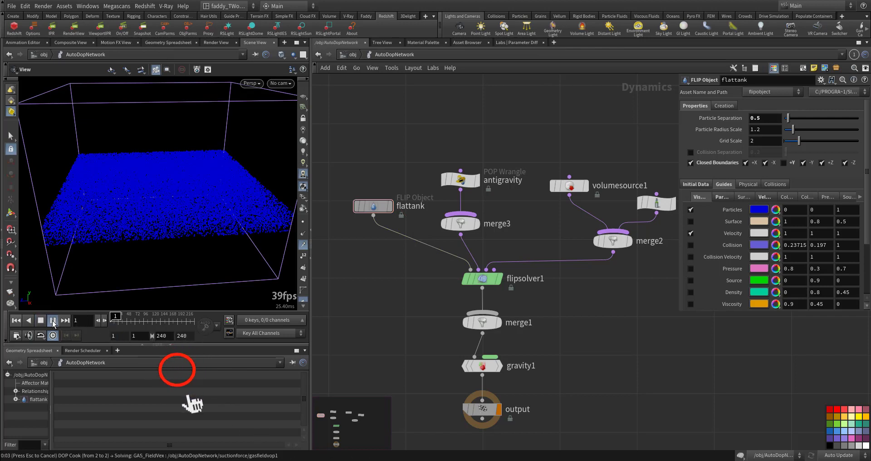
left_click(53, 320)
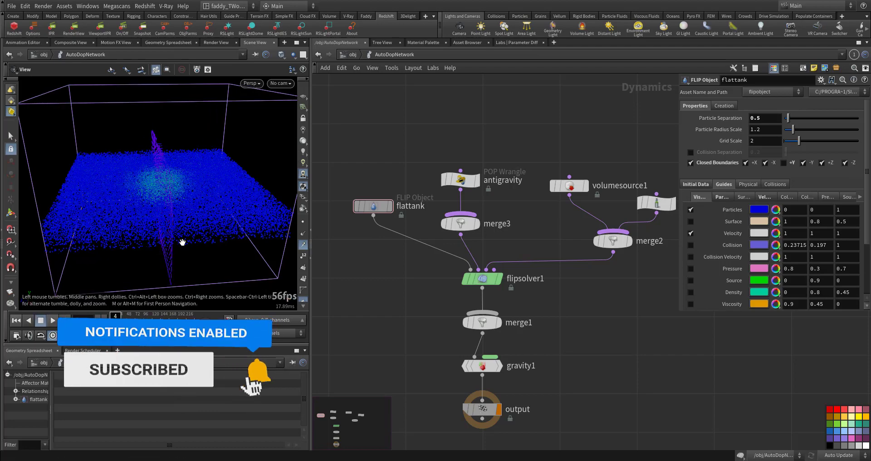
left_click_drag(181, 243, 272, 291)
Examine volumesource1's SOP path to the vel_fx output, its source and target velocity fields, and its DOP mask
middle_click_drag(532, 233, 486, 254)
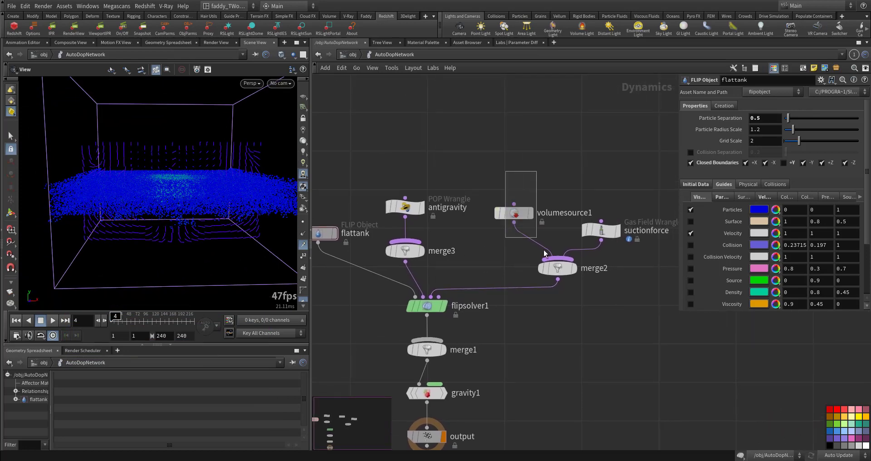
left_click_drag(544, 253, 525, 260)
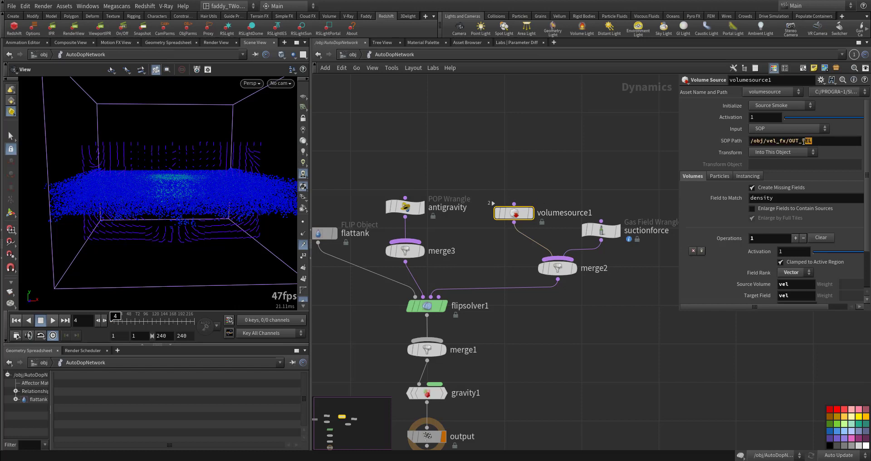
scroll(729, 221, "down", 3)
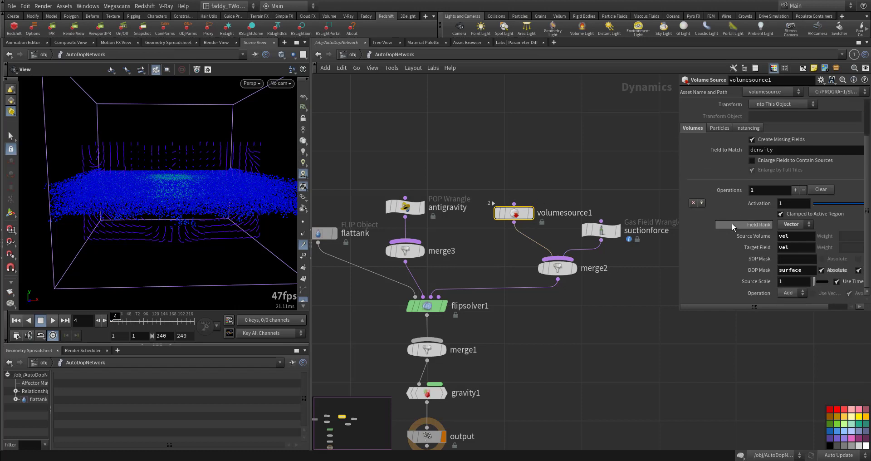
left_click(779, 237)
left_click_drag(680, 241, 646, 244)
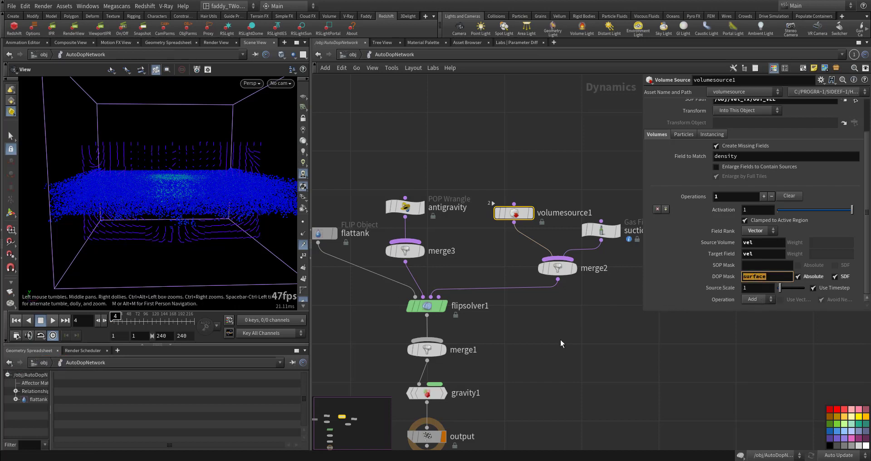
Review the suctionforce gas field wrangle's code and settings, including its Volume SOP path to the SUC volume
middle_click_drag(560, 340, 513, 348)
left_click(554, 239)
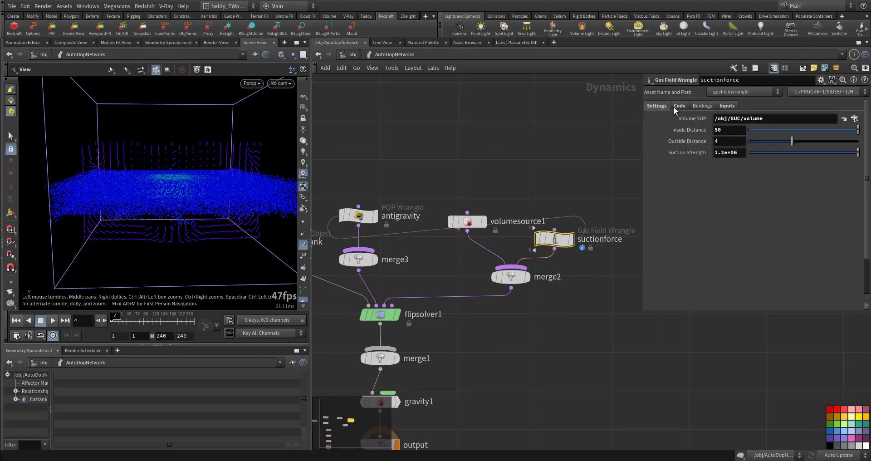
left_click(679, 105)
left_click(650, 107)
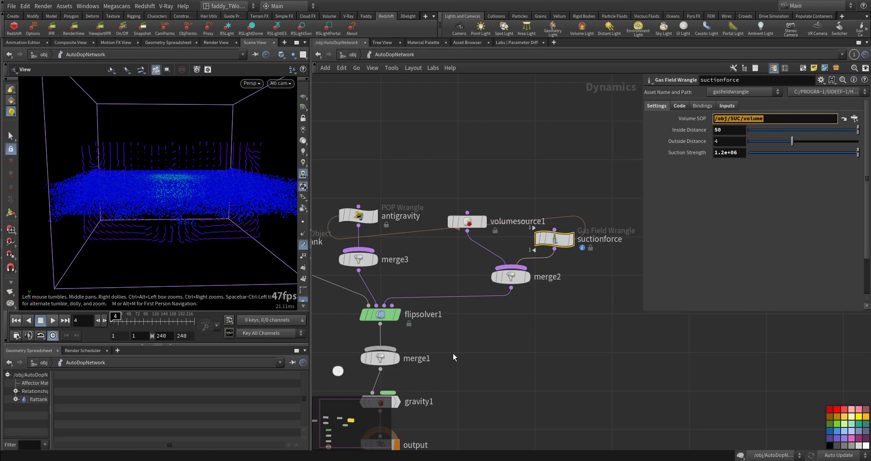
Check flipsolver1's narrow band settings and the antigravity POP wrangle's volume, velocity and gravity settings
middle_click_drag(325, 321, 410, 304)
left_click(465, 296)
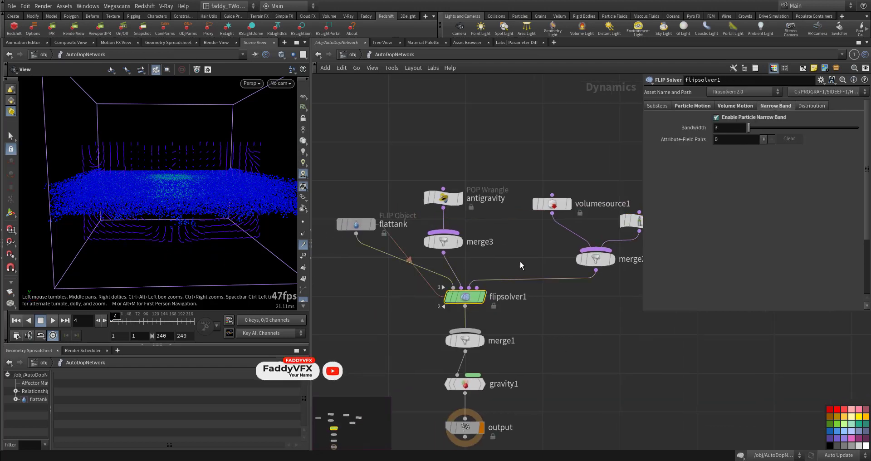
left_click(446, 195)
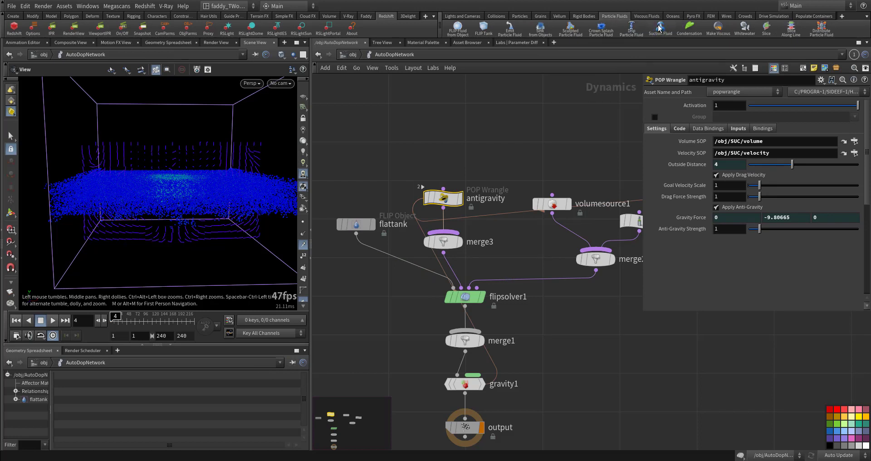
middle_click_drag(534, 274, 507, 244)
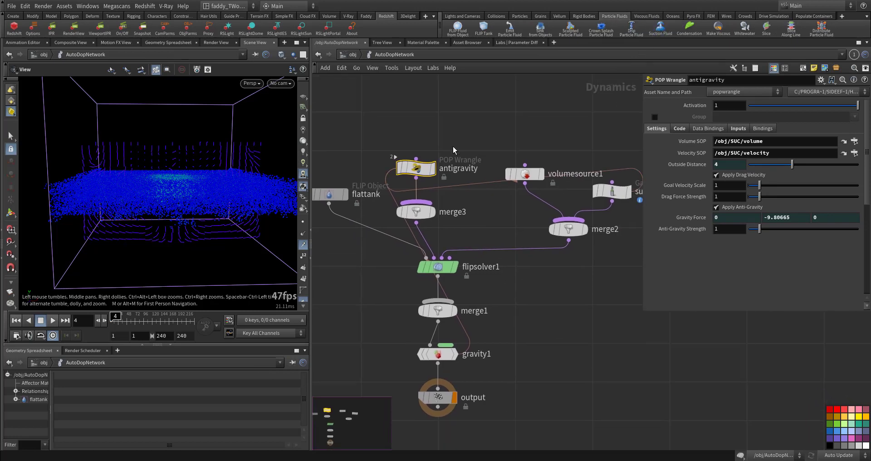
middle_click_drag(531, 288, 556, 273)
Examine flipsolver1's particle motion settings for behavior, reseeding and vorticity
left_click_drag(390, 241, 491, 271)
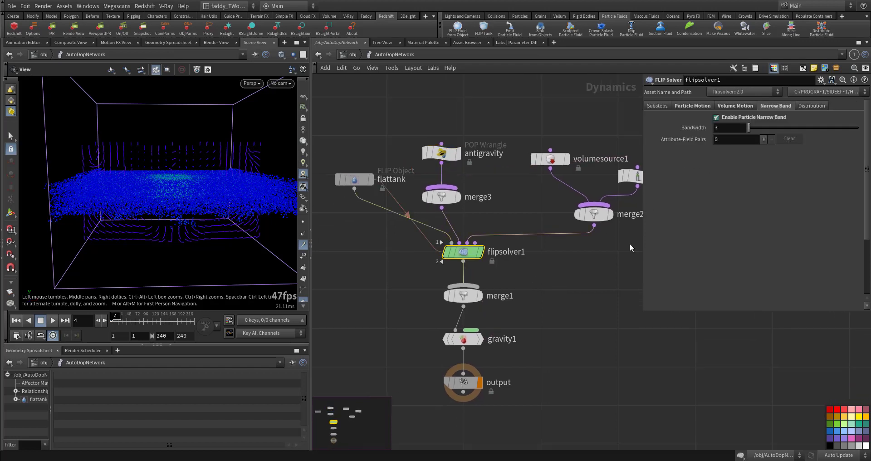
left_click(683, 105)
left_click(665, 175)
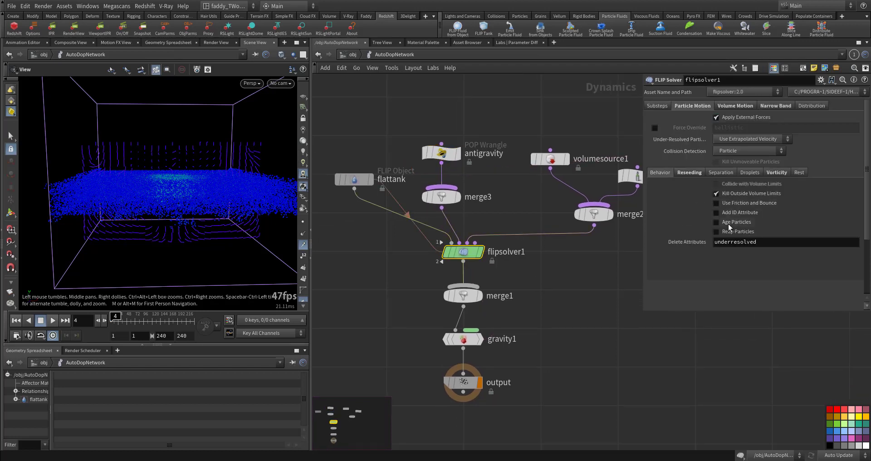
left_click(688, 174)
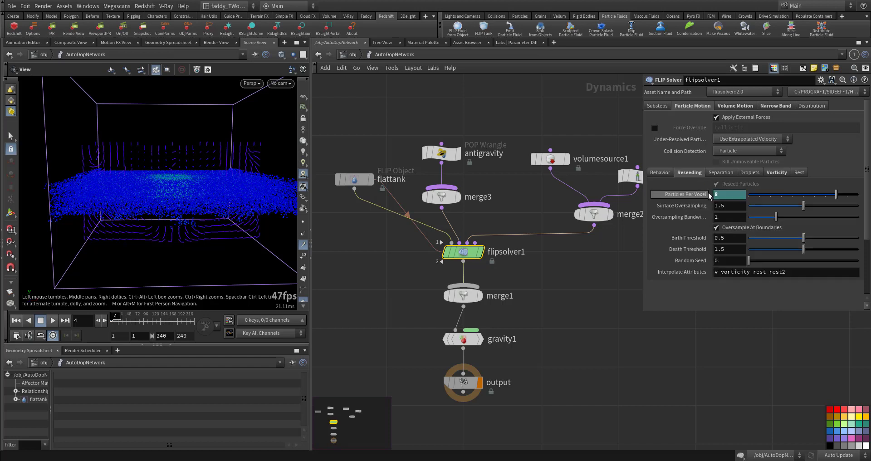
left_click(770, 173)
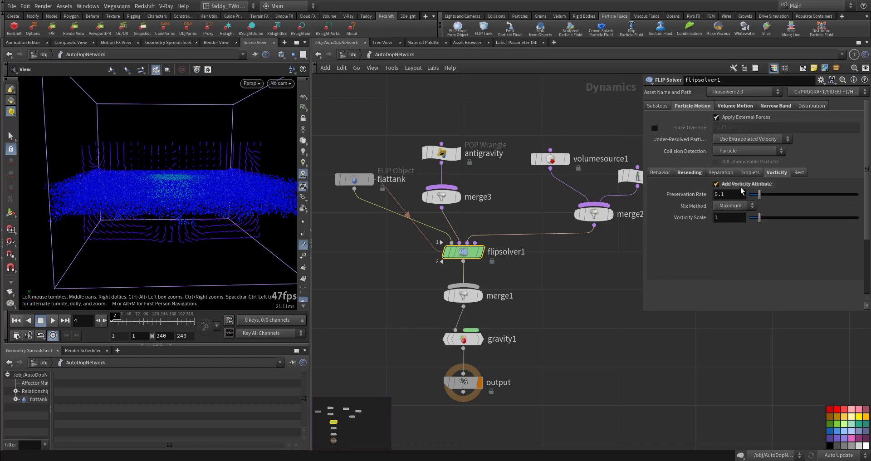
Review flipsolver1's volume motion settings, checking velocity smoothing, volume limits, waterline and boundary layer padding
left_click(726, 104)
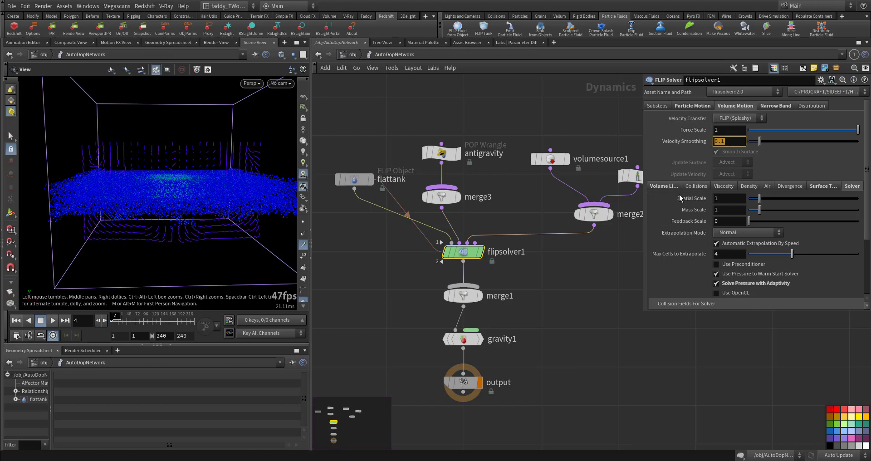
left_click(668, 187)
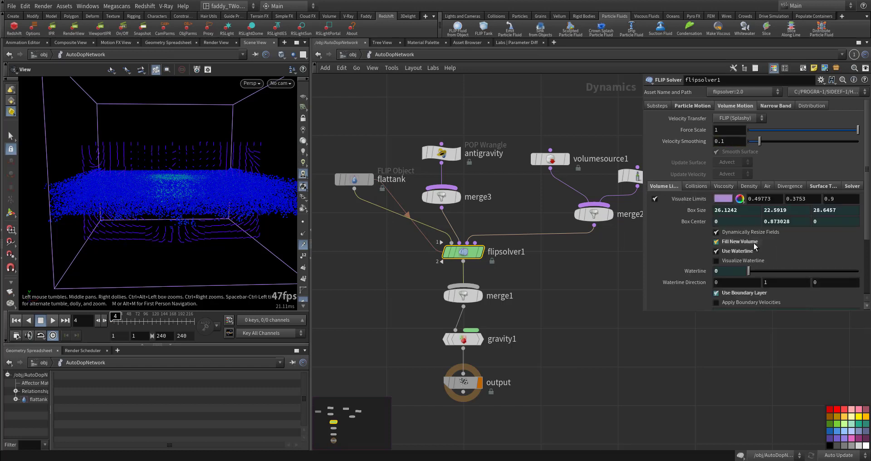
scroll(705, 249, "down", 2)
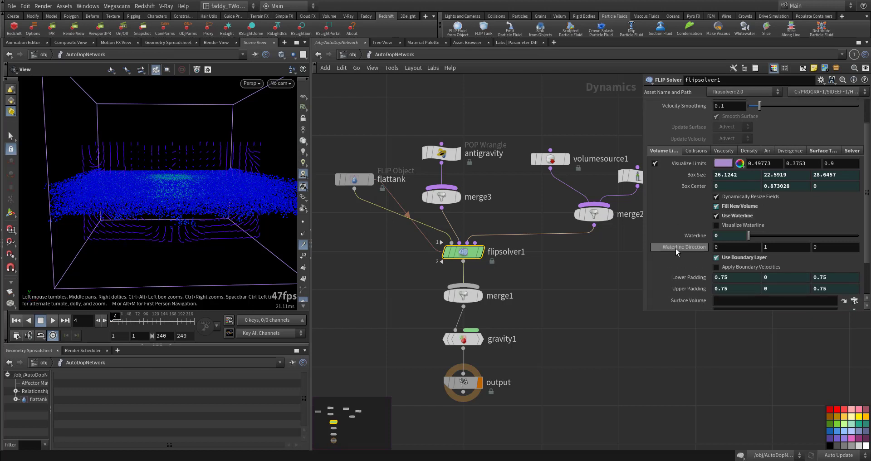
Review flipsolver1's boundary padding, collision and surface tension settings
scroll(673, 260, "down", 1)
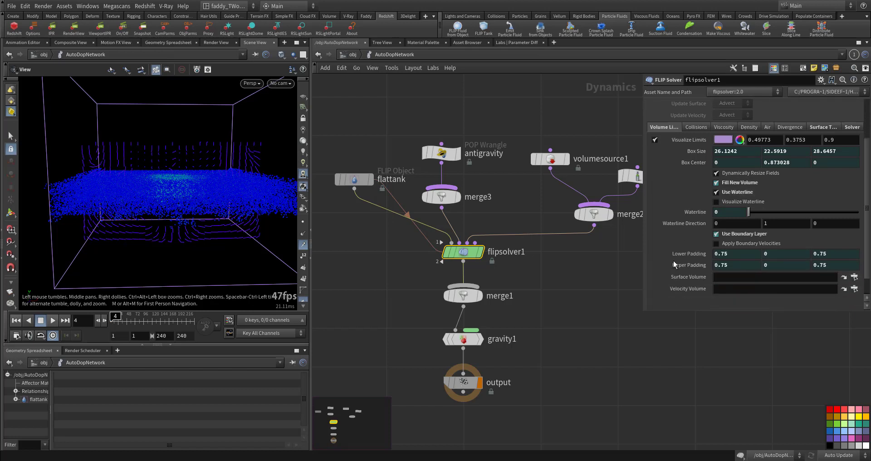
scroll(687, 239, "up", 2)
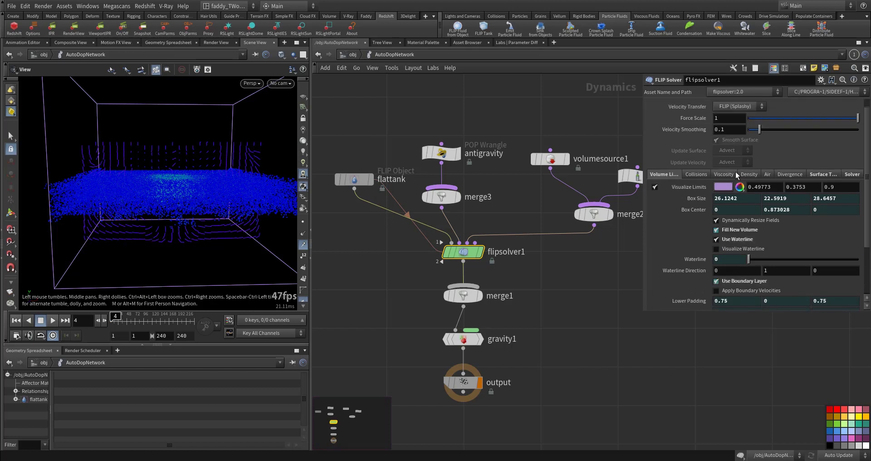
left_click(699, 175)
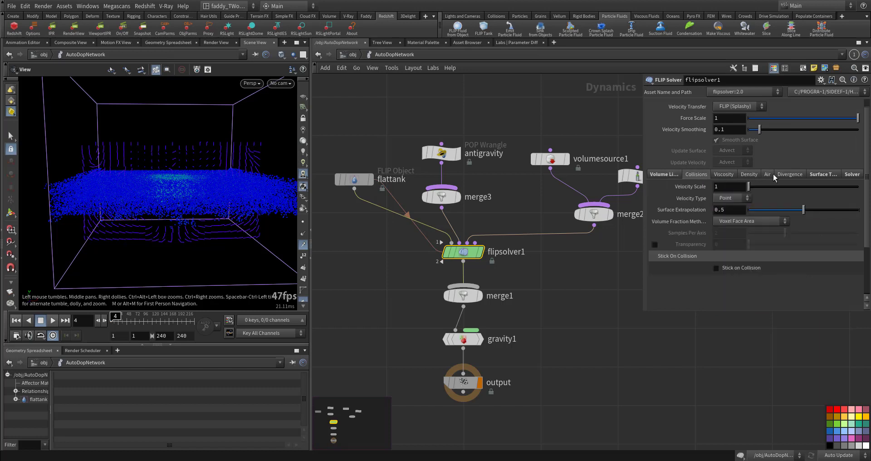
left_click(820, 174)
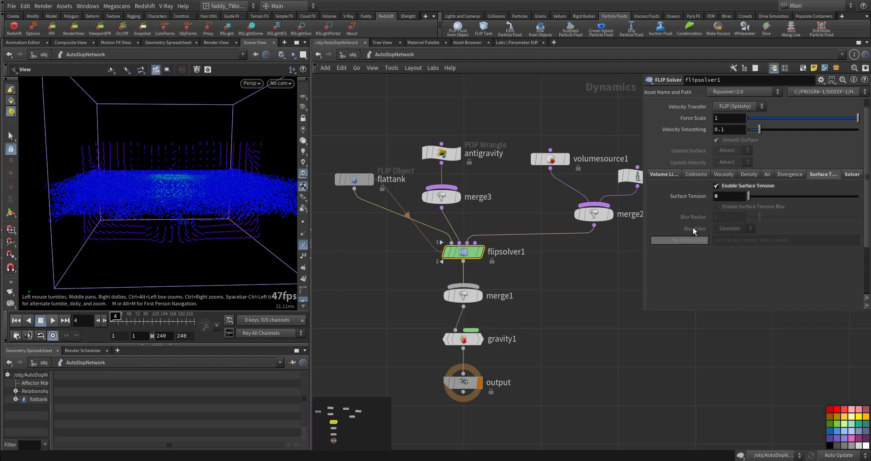
middle_click_drag(550, 296, 566, 279)
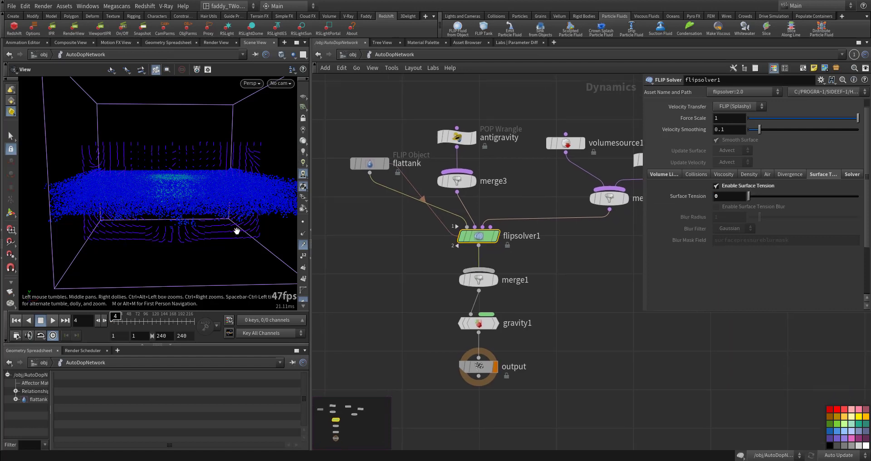
Set the upper visualization range of flattank's velocity guide to 10, after checking its particle guide settings
left_click(719, 189)
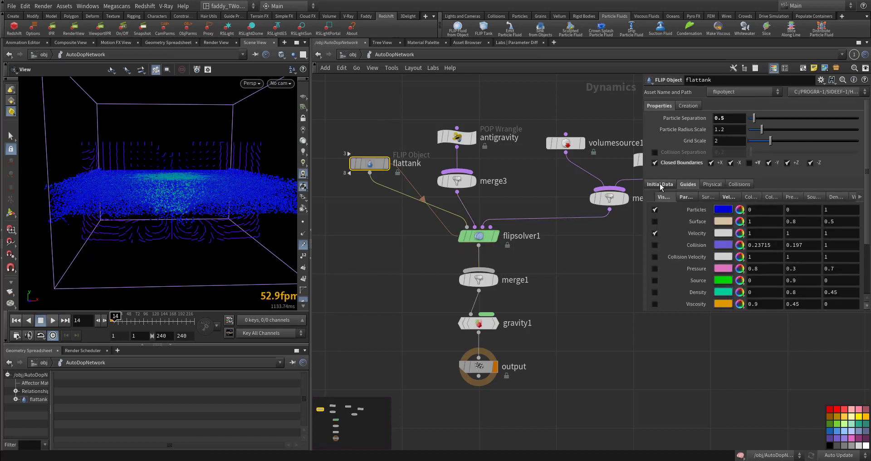
left_click(728, 199)
scroll(708, 261, "down", 3)
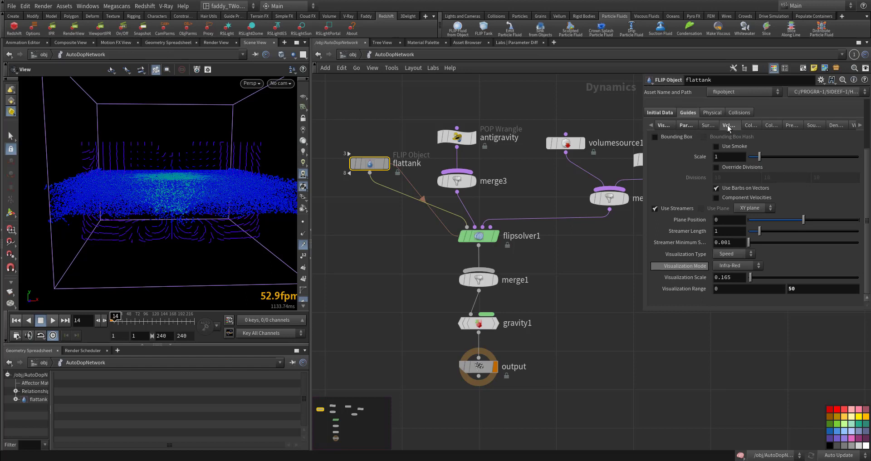
left_click(686, 126)
left_click(729, 127)
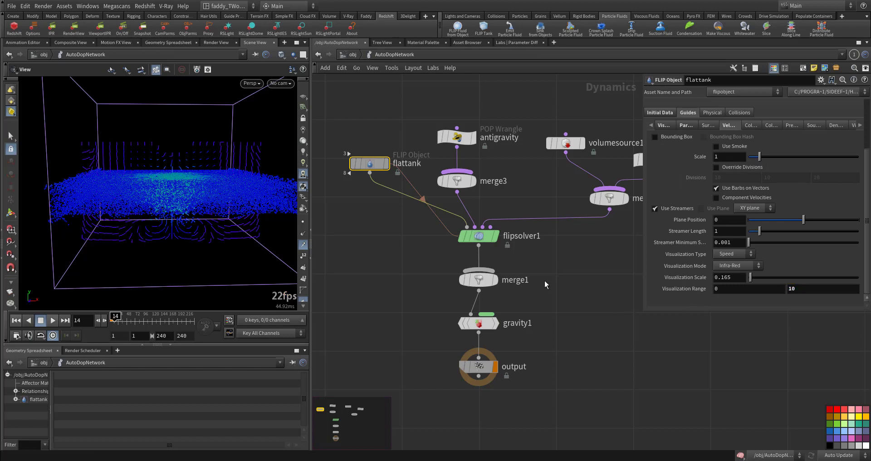
middle_click_drag(585, 280, 579, 271)
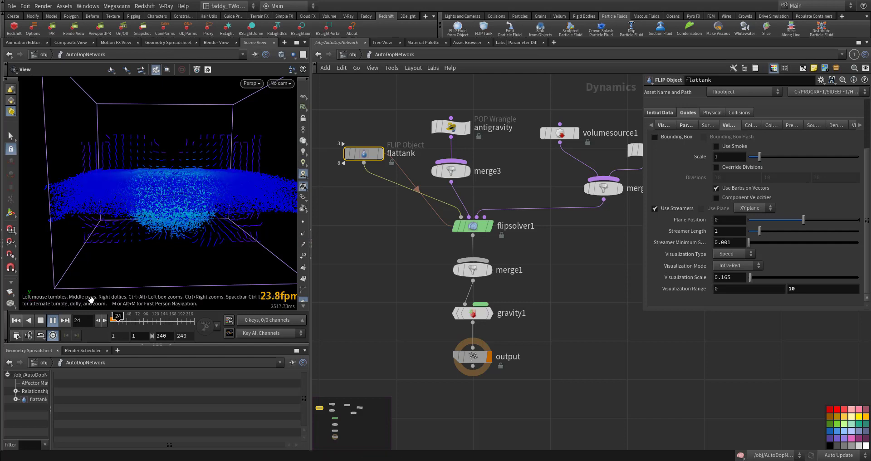
Return the simulation to the first frame and watch its viewport flipbook in MPlay
left_click(14, 323)
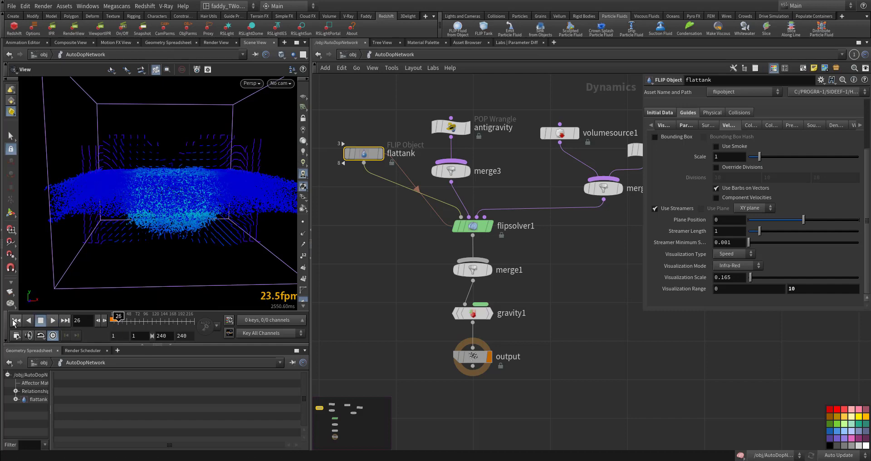
left_click(14, 323)
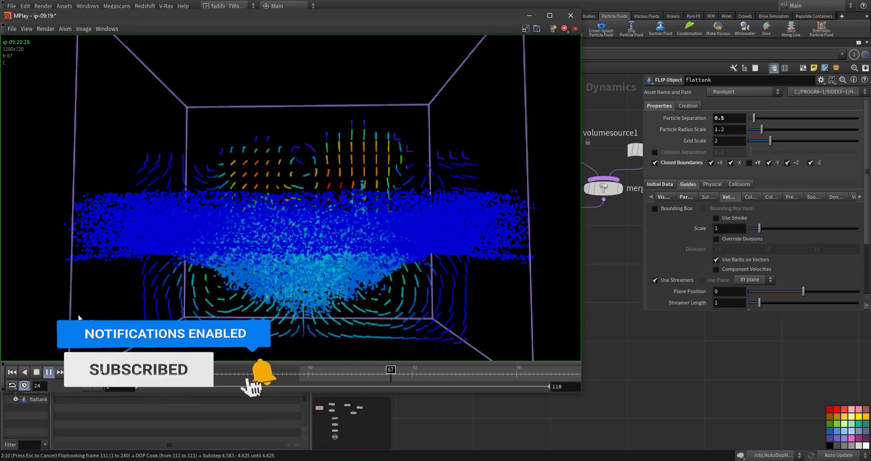
double_click(310, 19)
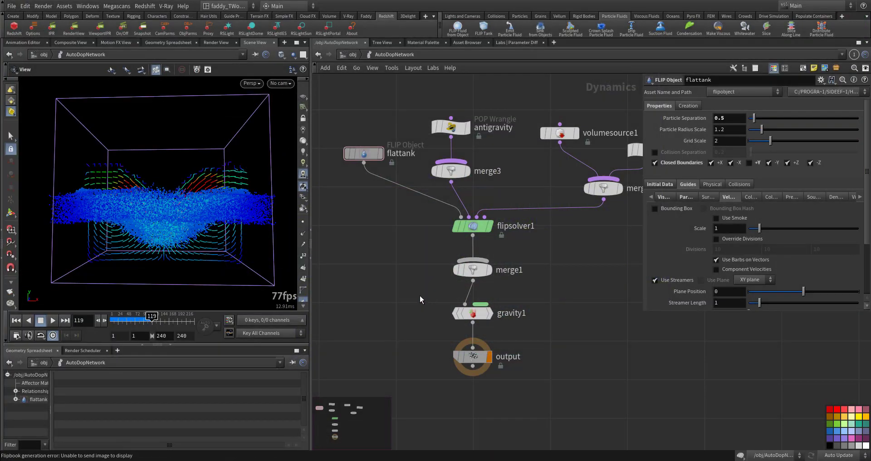
Scrub the cached FLIP simulation to frame 91, inspect the vortex particles, and return to frame 1
scroll(329, 350, "down", 2)
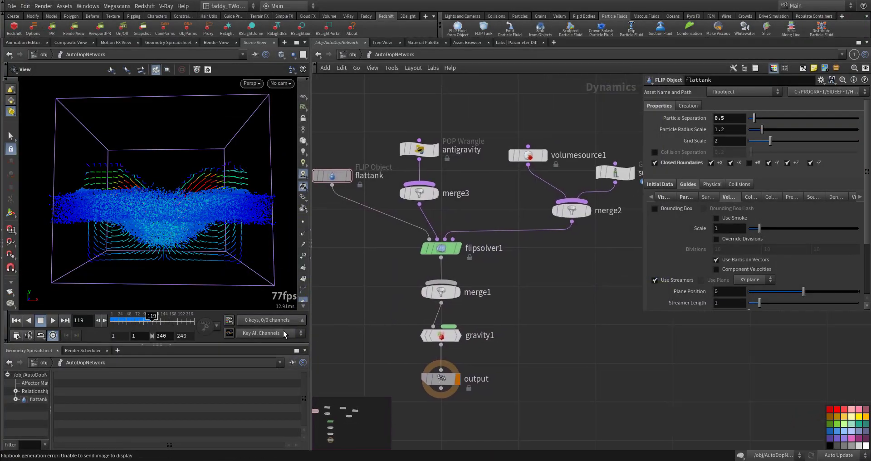
left_click(16, 320)
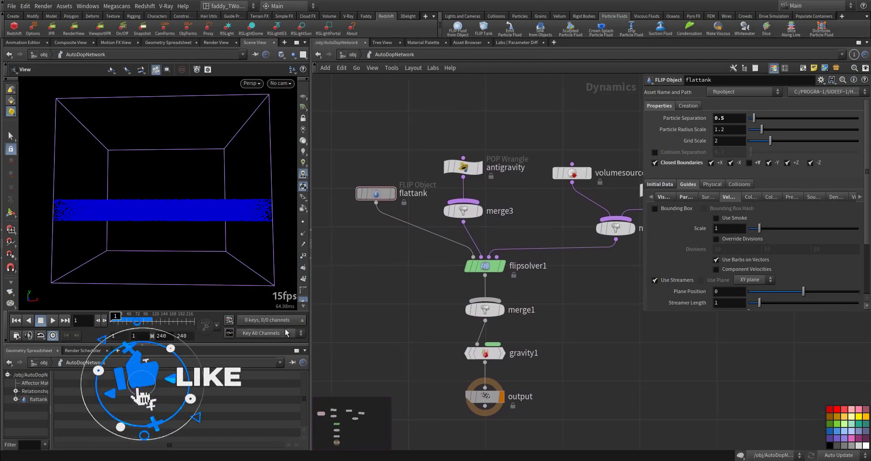
left_click_drag(116, 317, 142, 317)
left_click_drag(172, 249, 190, 236)
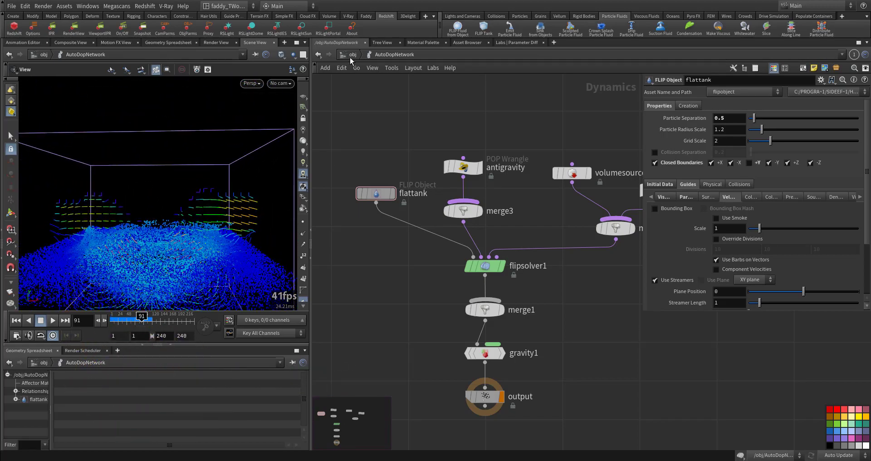
left_click(20, 321)
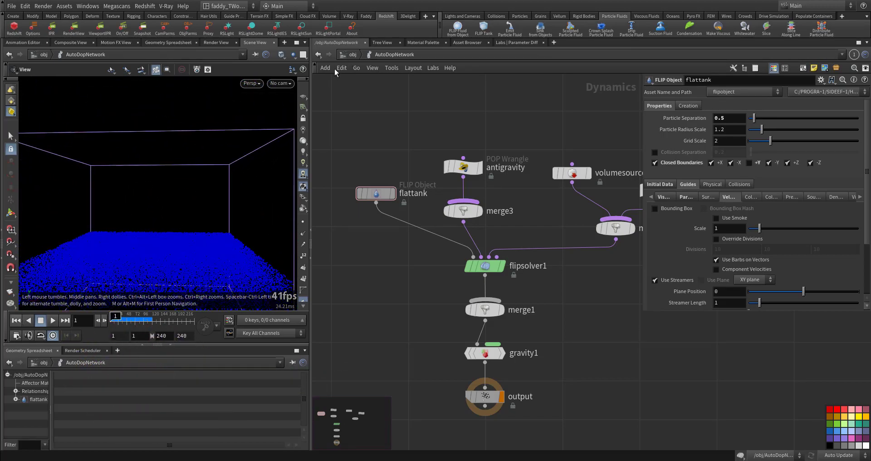
Open the flattank_fluid geometry network and move particlefluidsurface1 with its downstream nodes further down
key("u")
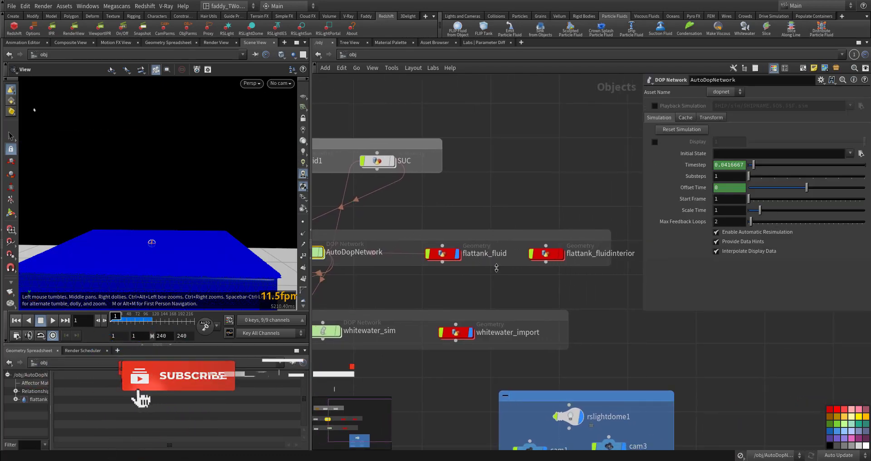
double_click(441, 254)
middle_click_drag(460, 293, 371, 304)
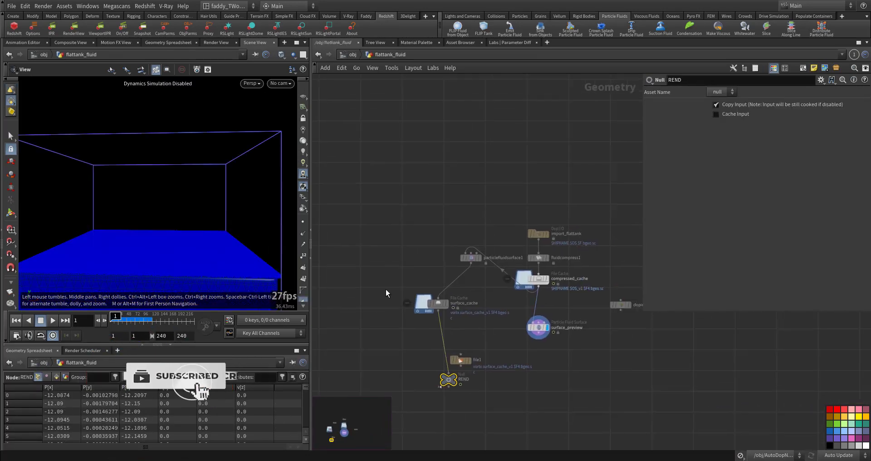
left_click_drag(472, 259, 467, 313)
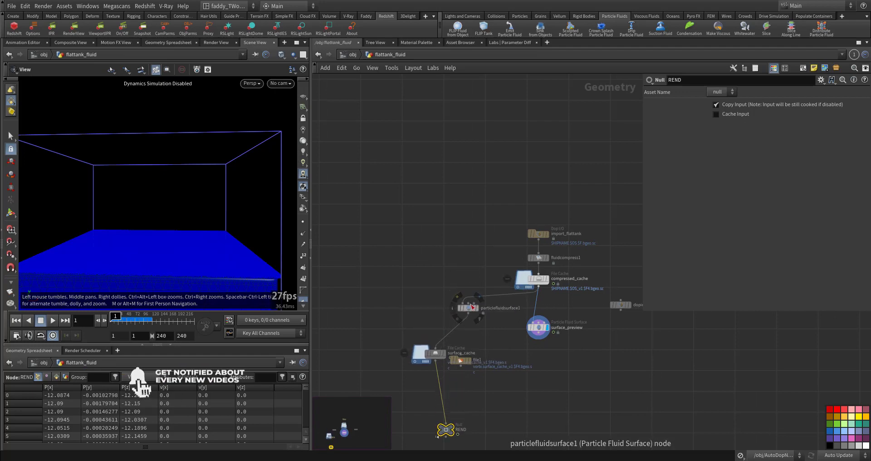
scroll(454, 254, "up", 5)
middle_click_drag(459, 269, 400, 200)
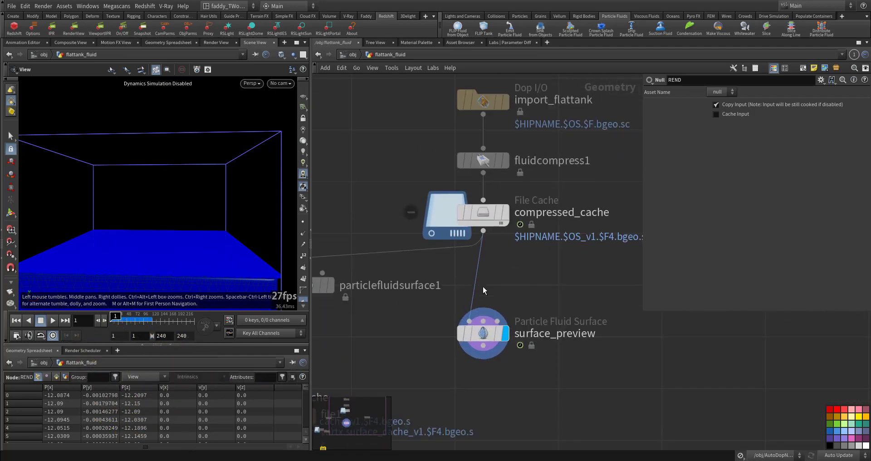
Set surface_preview's Convert To option to Particles and preview the vortex at frame 57
left_click(482, 332)
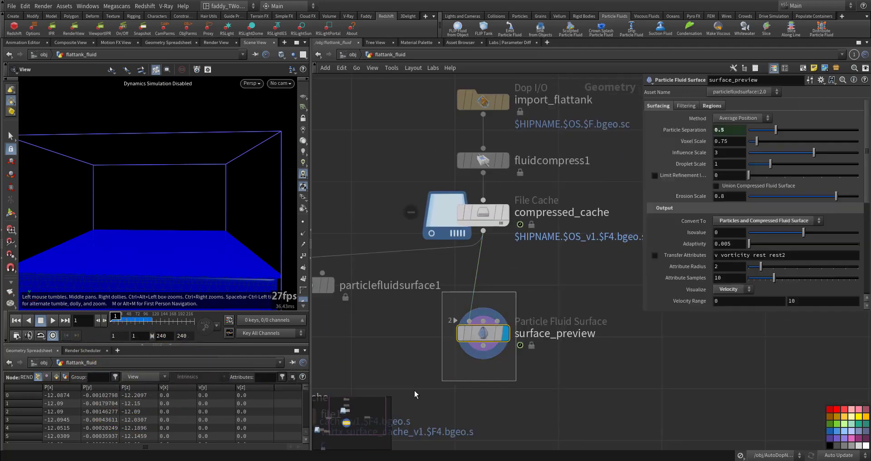
left_click(737, 221)
left_click(744, 233)
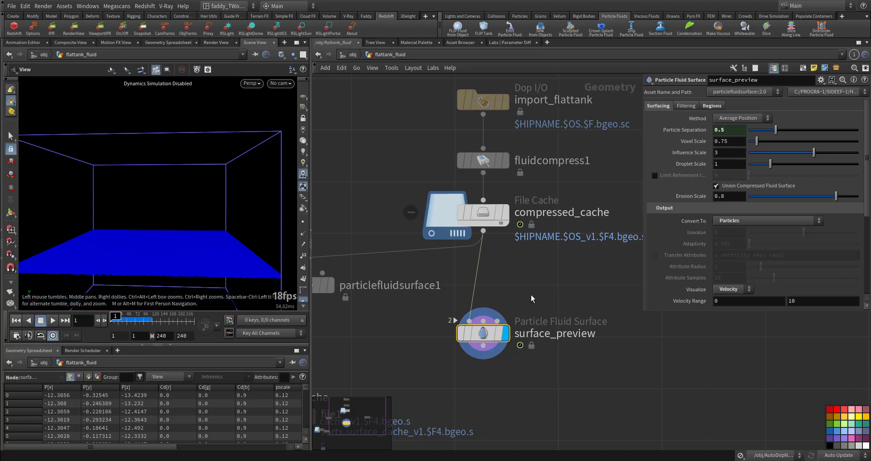
left_click_drag(176, 248, 173, 192)
left_click(130, 316)
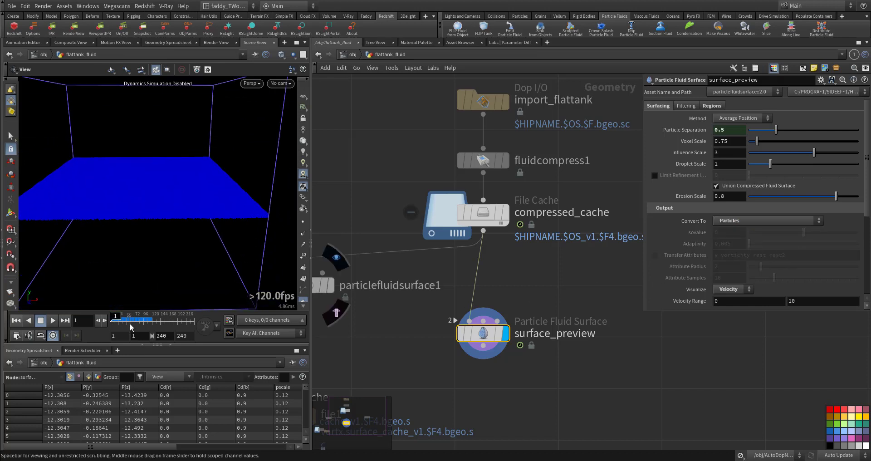
left_click_drag(152, 303, 152, 275)
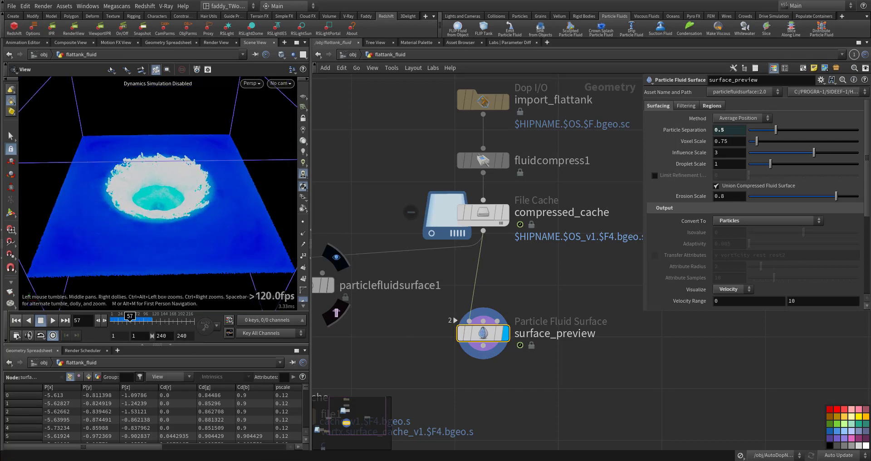
Switch to MPlay, play the whitewater flipbook, stop it and return to Houdini
key("alt+Tab")
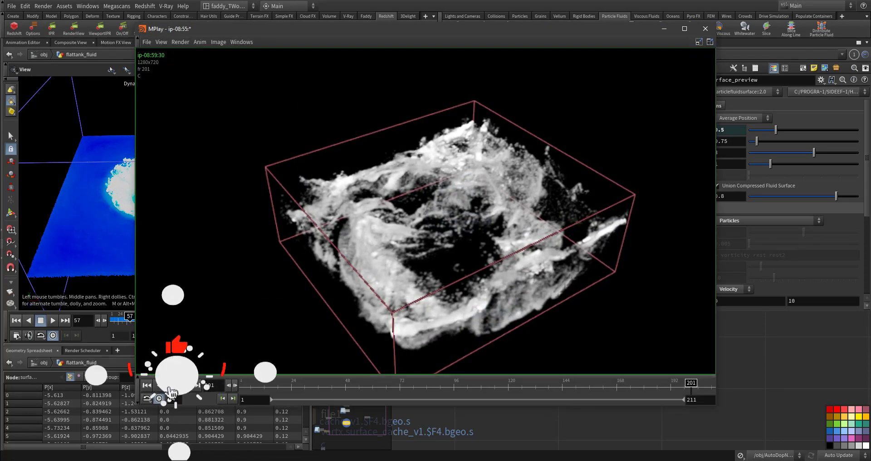
left_click(184, 385)
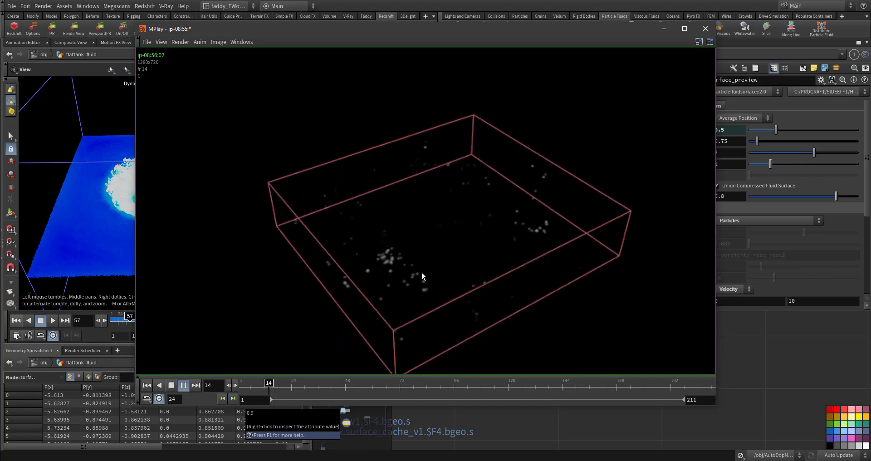
left_click(172, 384)
left_click(450, 413)
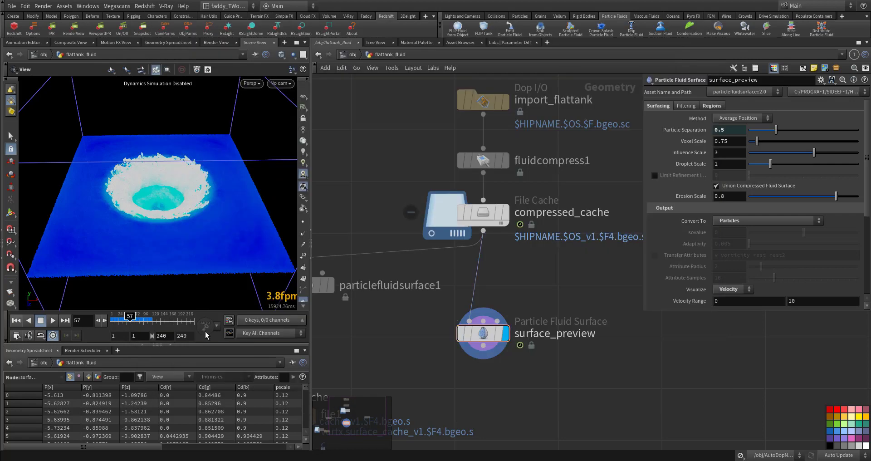
Move the timeline to frame 69 and display surface_cache's meshed fluid in the viewport
left_click_drag(123, 318, 138, 319)
right_click_drag(154, 222, 173, 217)
middle_click_drag(366, 283, 502, 187)
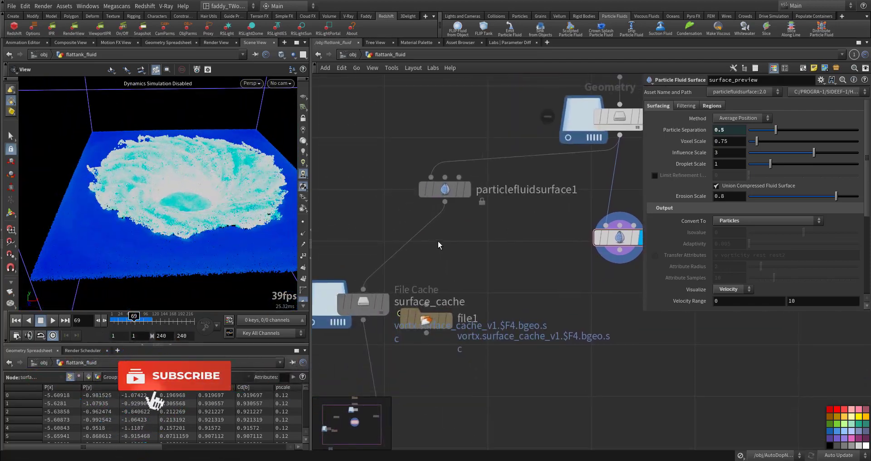
middle_click_drag(446, 291, 499, 279)
left_click(438, 289)
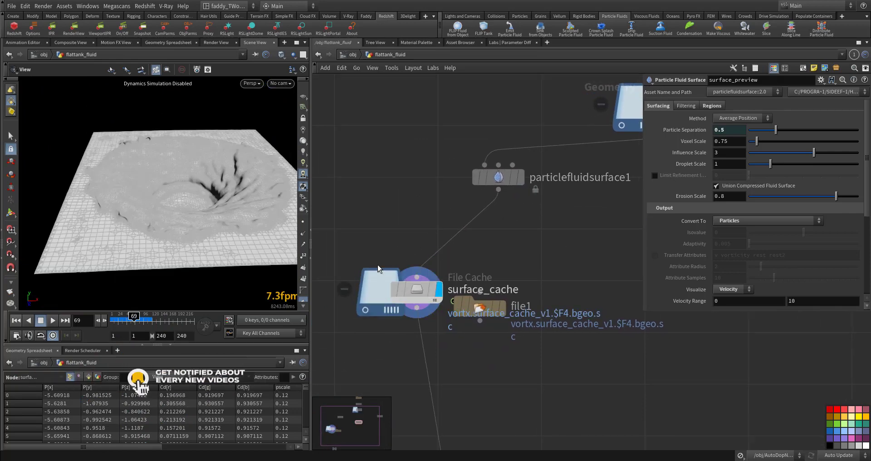
left_click_drag(169, 212, 206, 177)
Review particlefluidsurface1's surfacing and bounding box region settings, comparing them with the displayed mesh
left_click_drag(418, 160, 478, 197)
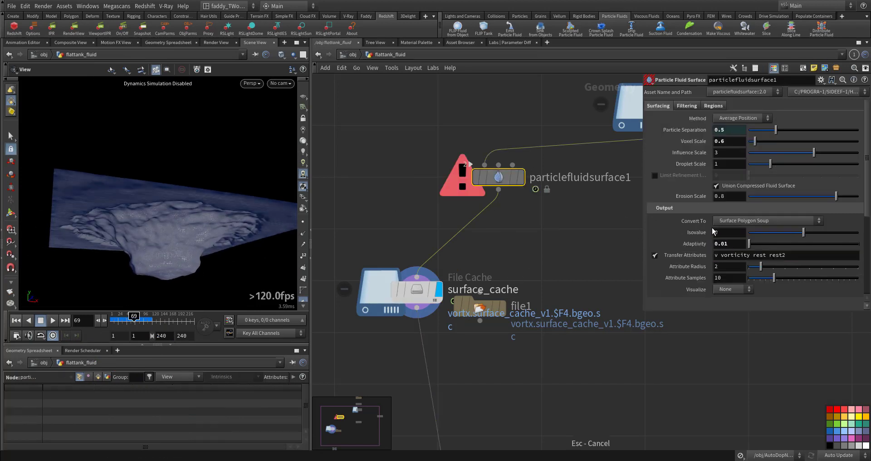
left_click(709, 106)
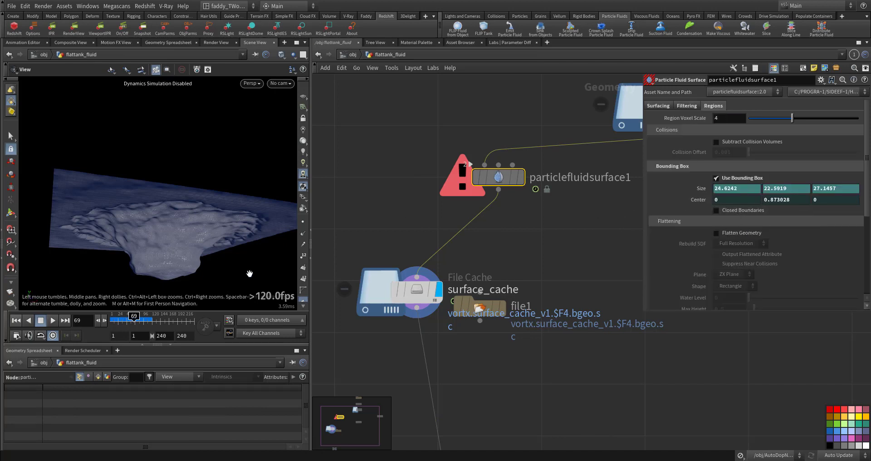
left_click_drag(213, 181, 238, 184)
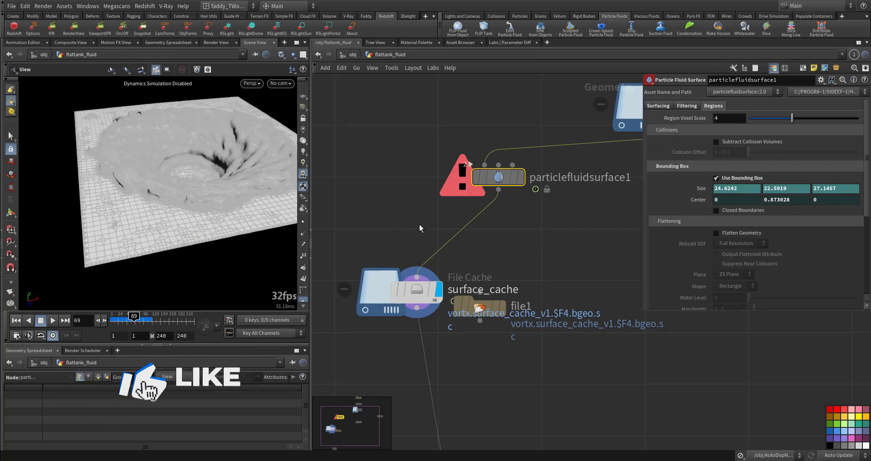
left_click_drag(199, 223, 195, 240)
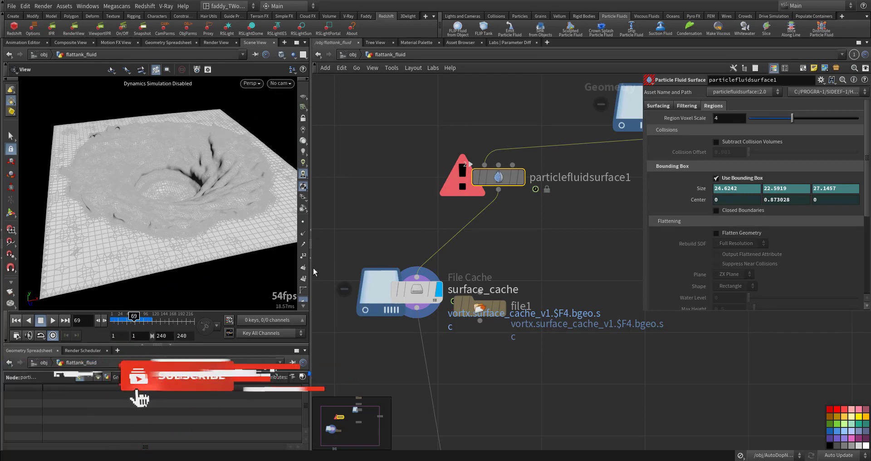
Check surface_cache's file cache settings and inspect its mesh at frame 178
left_click(416, 291)
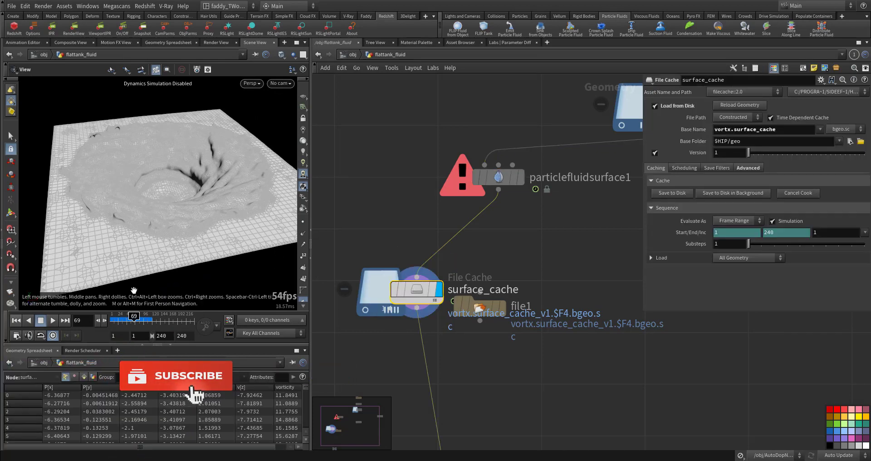
left_click(151, 320)
left_click(173, 321)
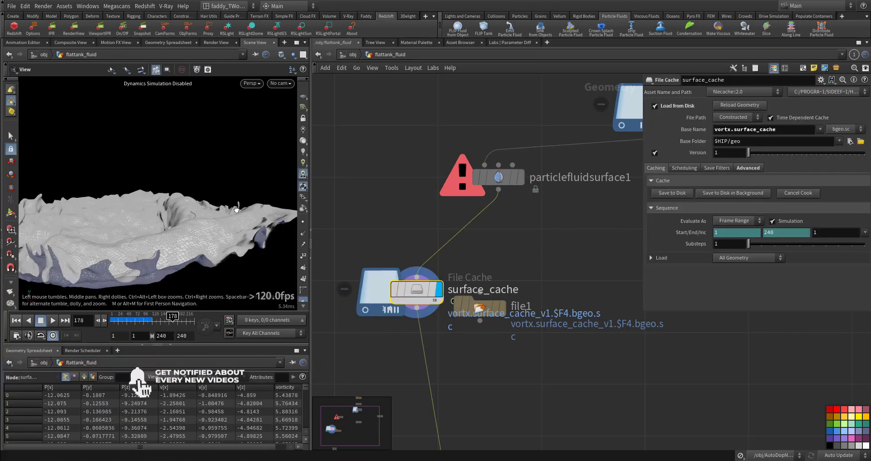
Inspect surface_cache's meshed vortex from above at frame 124
left_click(147, 321)
left_click(154, 321)
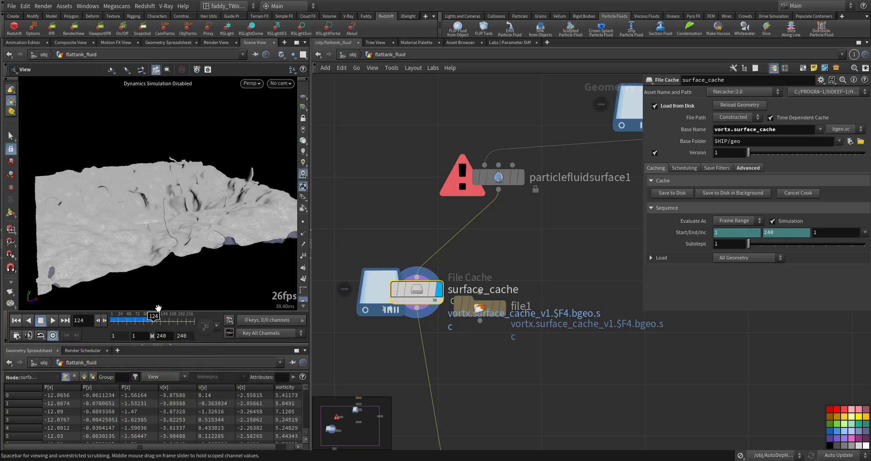
left_click_drag(171, 226, 189, 142)
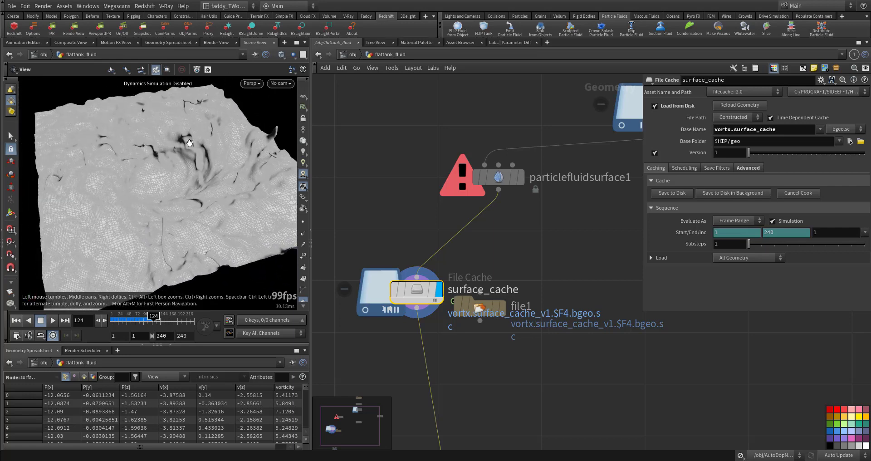
middle_click_drag(177, 181, 169, 217)
scroll(169, 216, "up", 3)
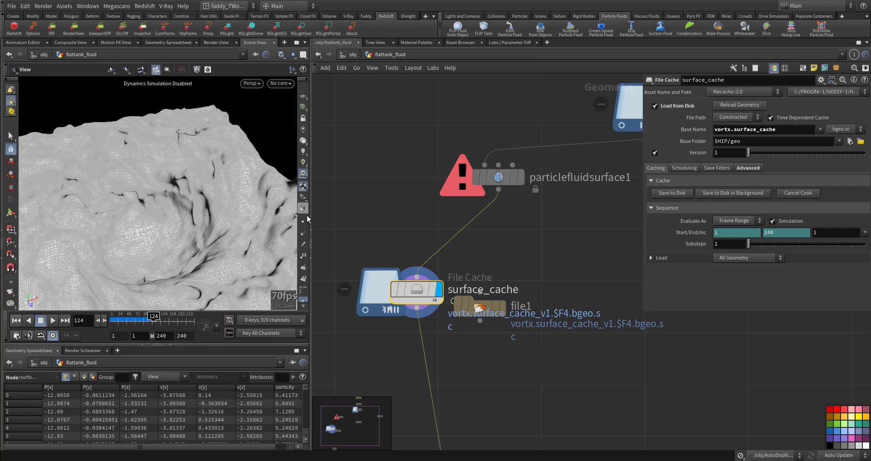
Show point trails on the fluid mesh and examine them from above at frame 70
left_click(303, 244)
left_click_drag(283, 239, 143, 257)
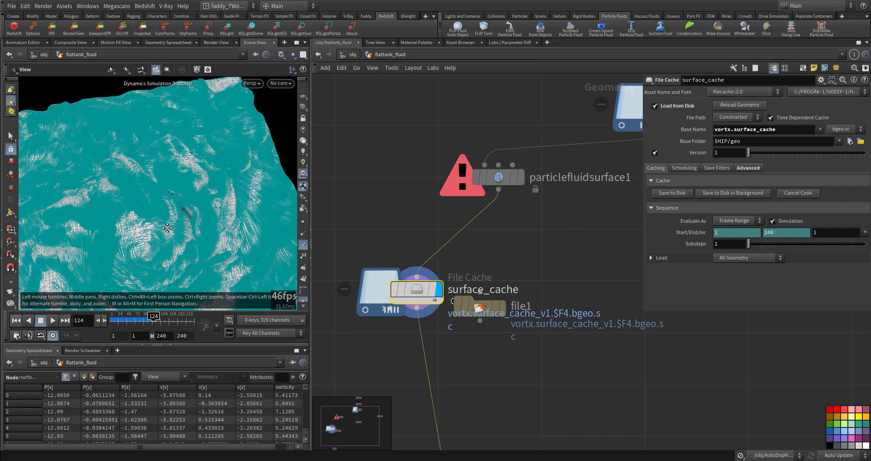
middle_click_drag(168, 228, 170, 202)
scroll(170, 202, "down", 3)
left_click_drag(152, 317, 135, 317)
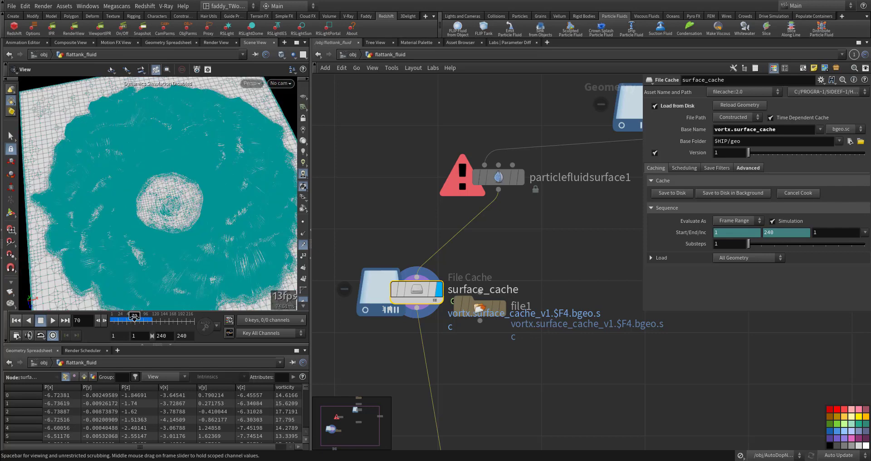
Play the cached mesh with its point trails and stop playback at frame 112
left_click(55, 319)
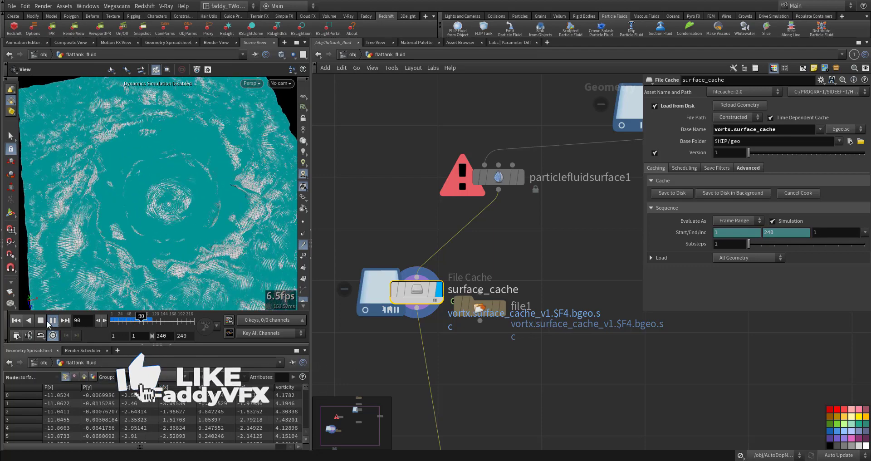
left_click(16, 320)
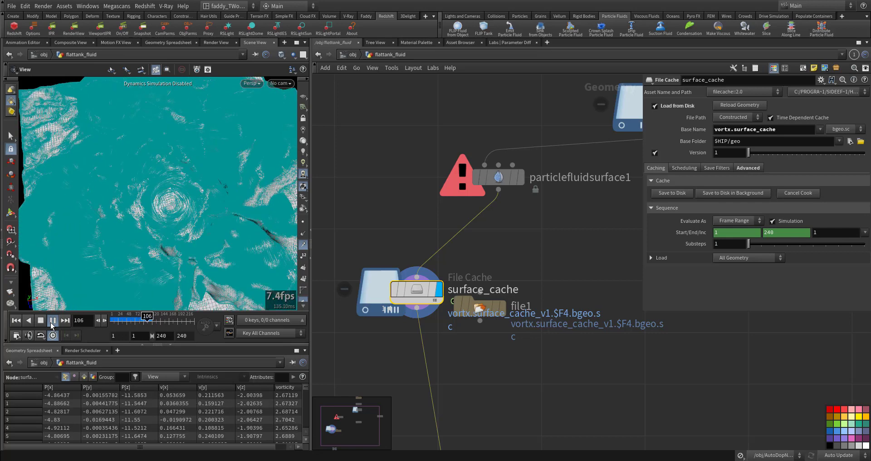
left_click(51, 322)
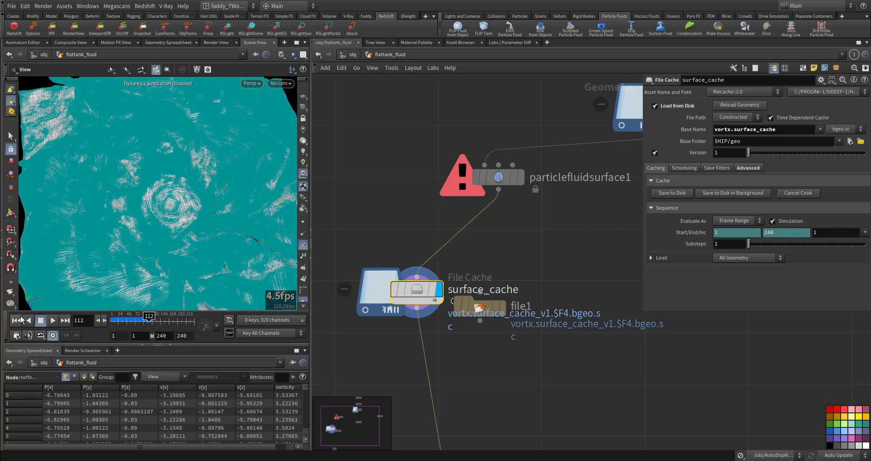
Hide the point trails on the fluid mesh and return the timeline to frame 1
left_click_drag(147, 277, 287, 208)
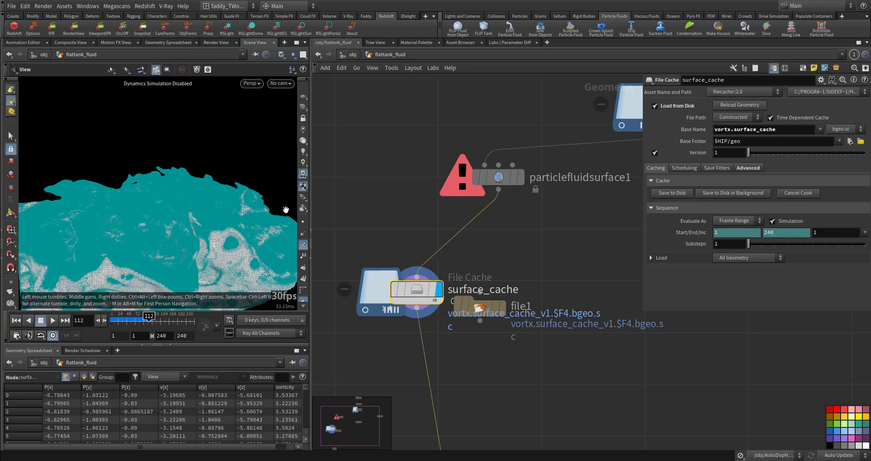
left_click(304, 245)
left_click(16, 320)
Leave flattank_fluid for the object level and open the whitewater_source network
middle_click_drag(408, 176, 414, 203)
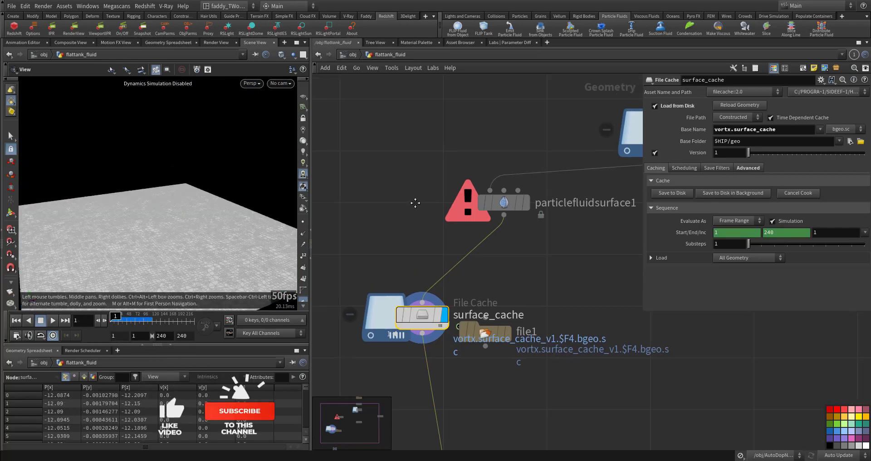
key("u")
left_click_drag(324, 362, 543, 310, "space")
double_click(424, 285)
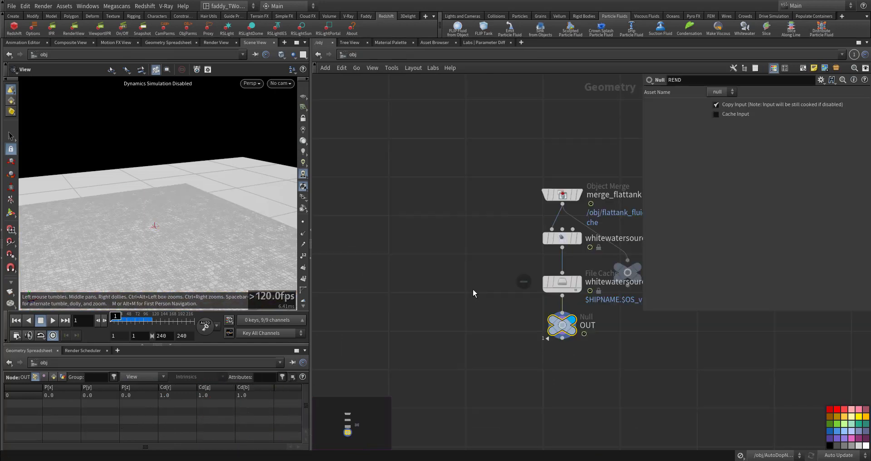
middle_click_drag(464, 306, 403, 338)
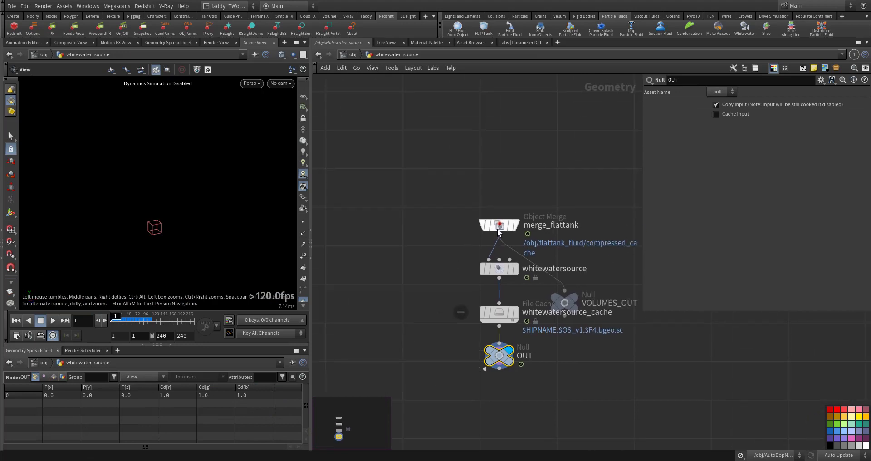
Move merge_flattank farther above whitewatersource and display its merged fluid at frame 1
left_click_drag(497, 232, 465, 192)
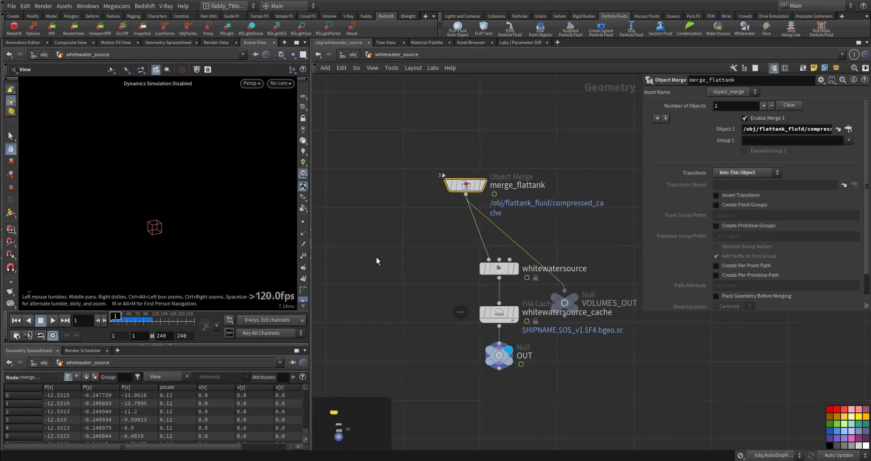
left_click(484, 185)
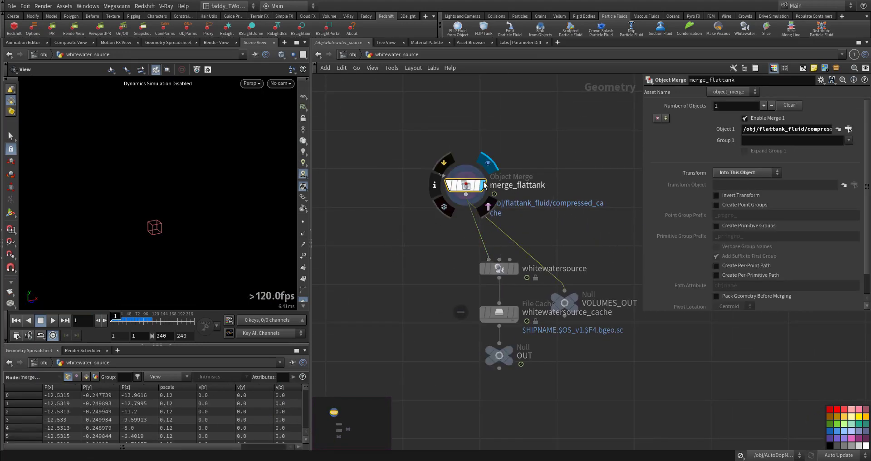
left_click(135, 320)
left_click(16, 320)
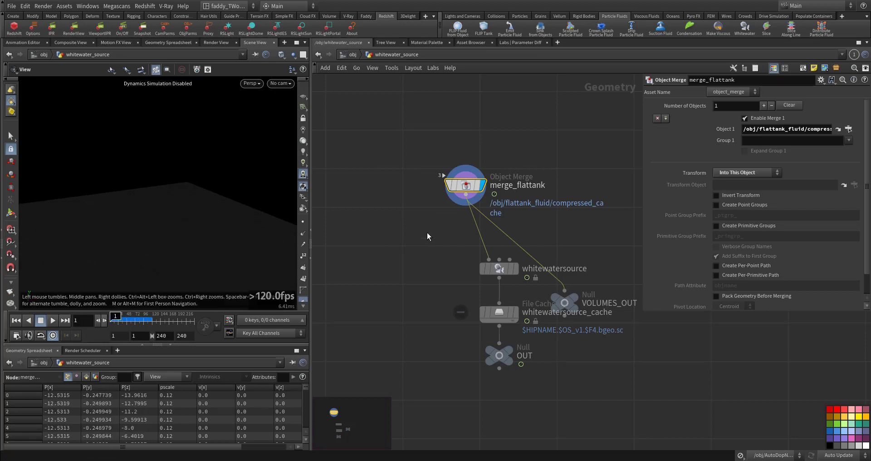
Select the whitewatersource node and make it the displayed node
middle_click_drag(441, 259, 401, 238)
scroll(437, 250, "up", 1)
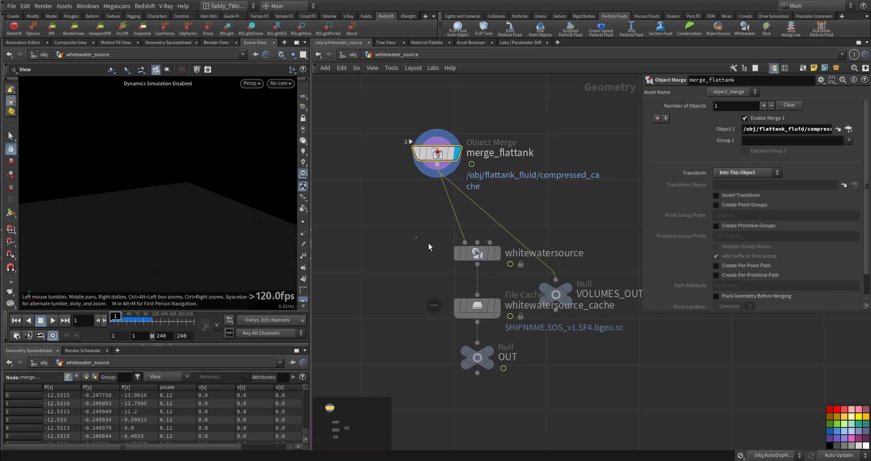
left_click_drag(416, 237, 495, 262)
left_click(497, 253)
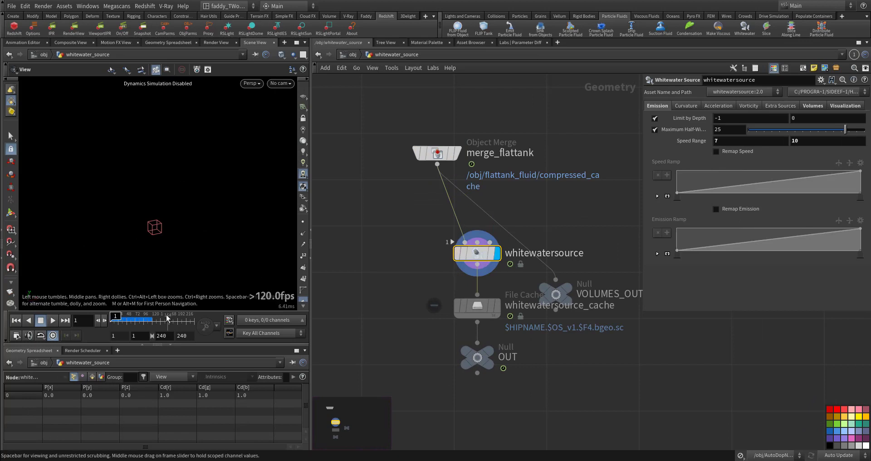
Check whitewatersource's visualization and emission speed range settings and examine its source particles at frame 122
left_click(843, 107)
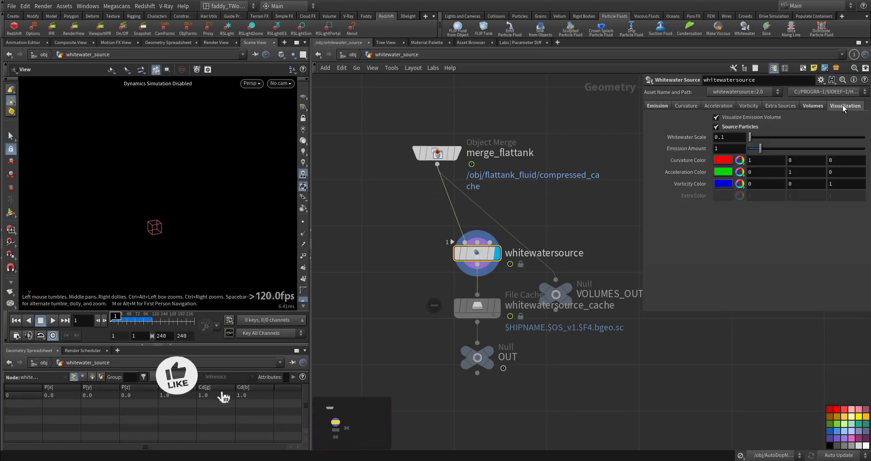
left_click(669, 106)
key("Tab")
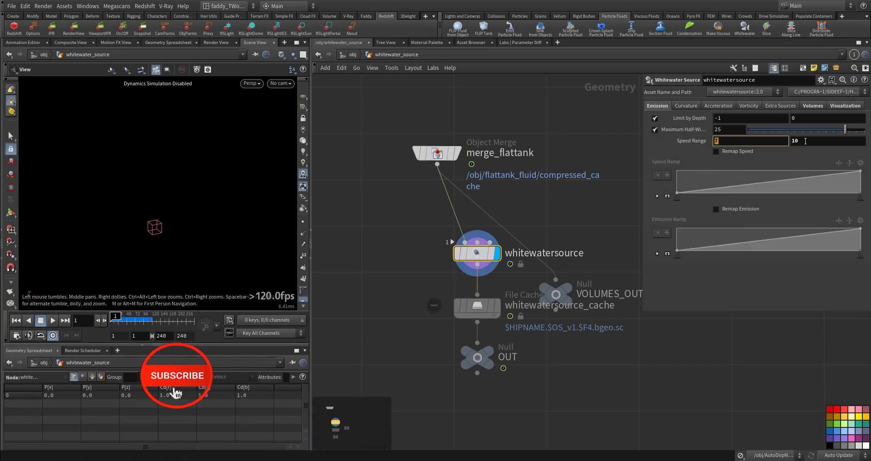
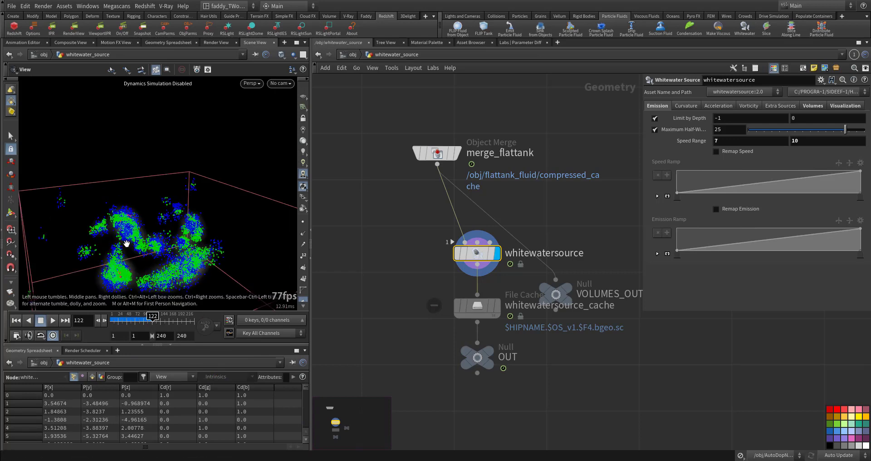
left_click_drag(194, 269, 125, 206)
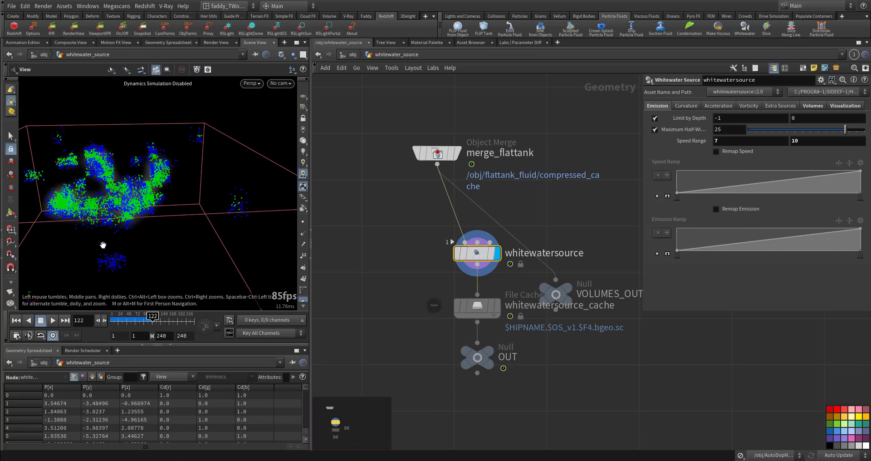
left_click_drag(103, 245, 157, 241)
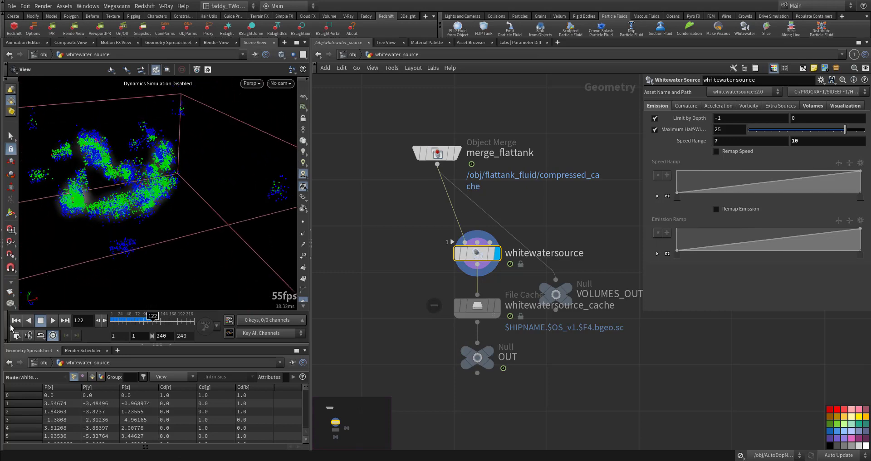
Review whitewatersource's visualization colors and its acceleration, vorticity, extra source, curvature and emission settings
left_click(832, 106)
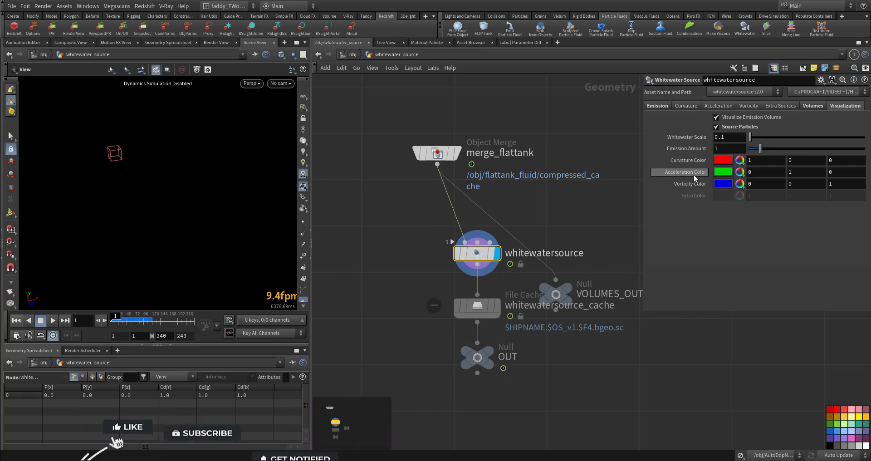
left_click(717, 108)
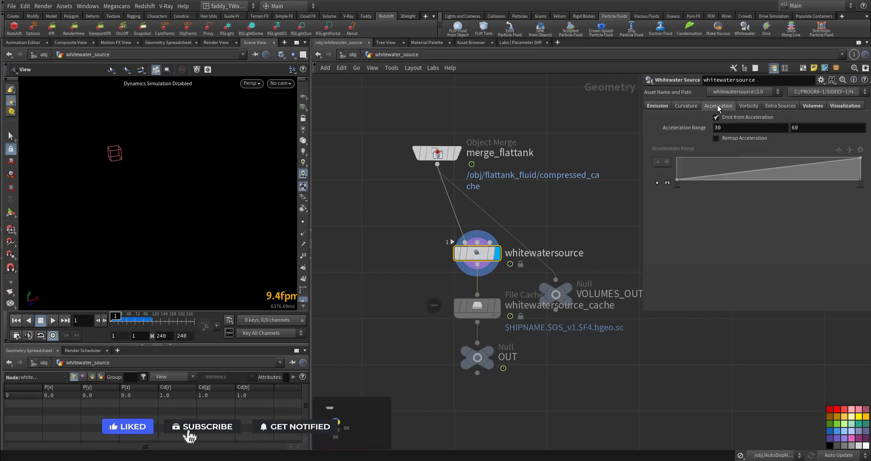
left_click(749, 108)
left_click(780, 107)
left_click(704, 107)
left_click(686, 106)
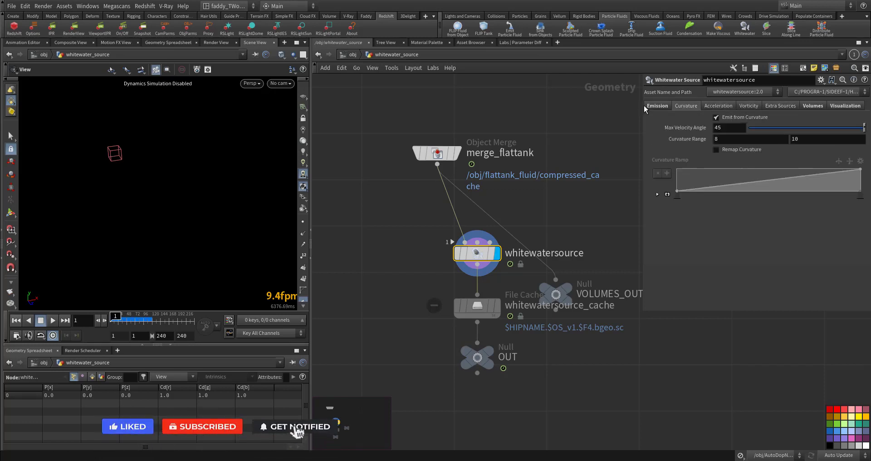
left_click(655, 106)
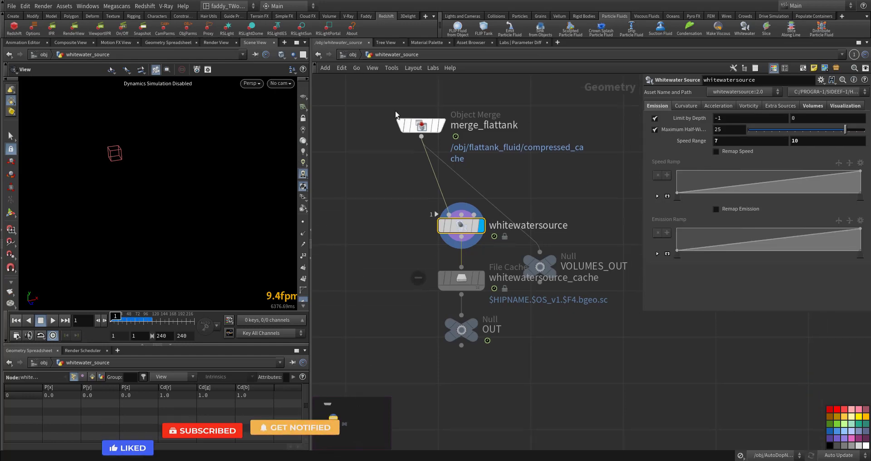
Return to the object level and open the whitewater_sim DOP network
left_click(352, 54)
middle_click_drag(477, 348, 389, 380)
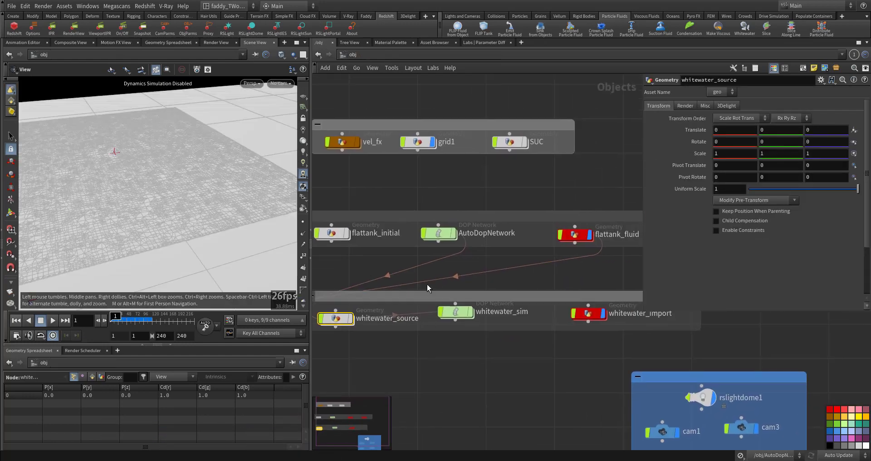
left_click(456, 315)
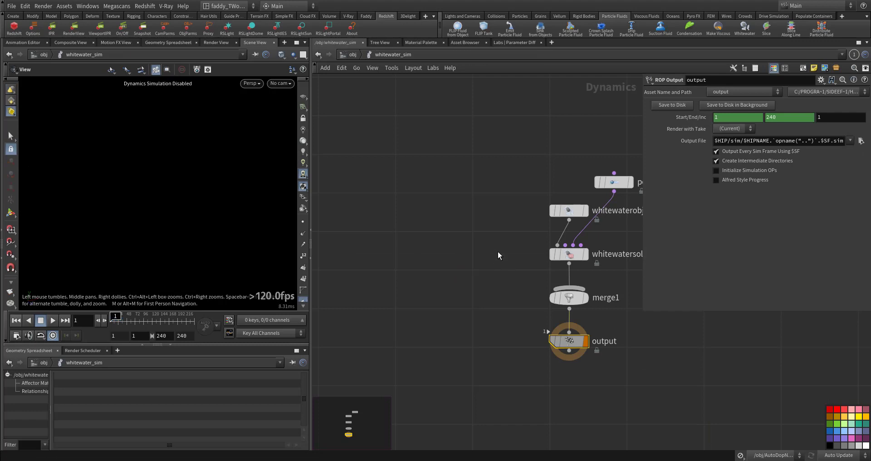
Select popdrag1 in whitewater_sim and check its wind velocity and air resistance settings
middle_click_drag(497, 252, 376, 275)
left_click_drag(495, 209, 526, 219)
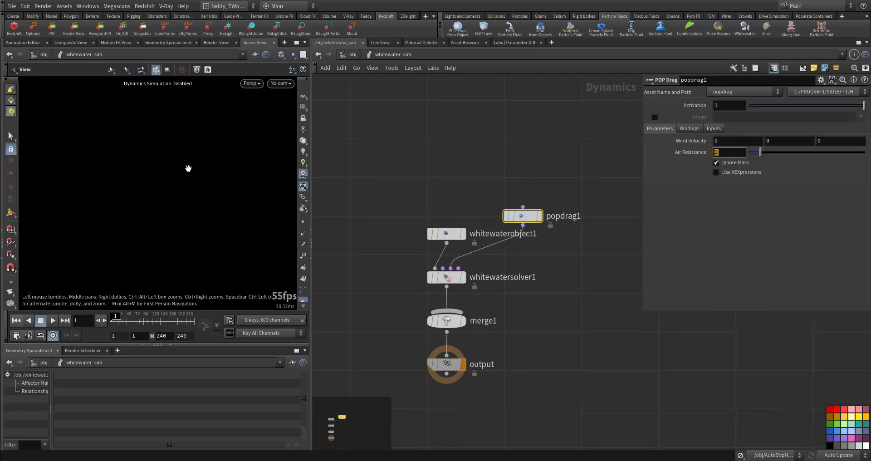
middle_click_drag(388, 221, 387, 197)
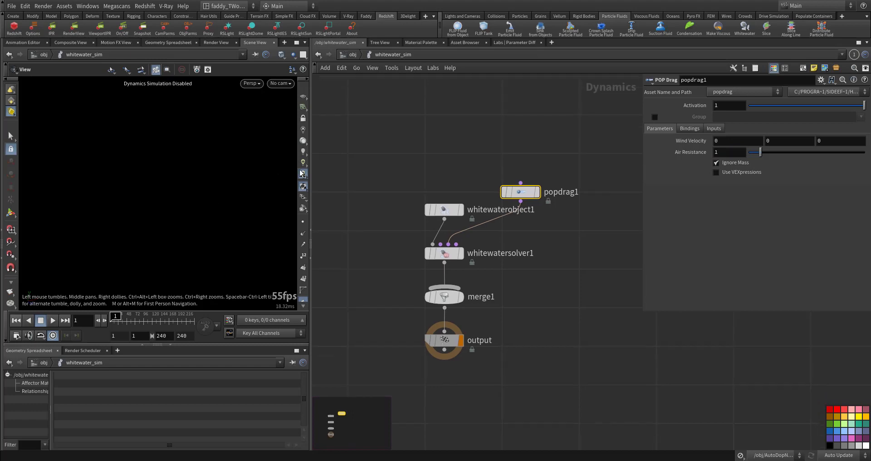
Review whitewatersolver1's emission amount, aging rates, closed boundary limits and foam clumping settings
middle_click_drag(362, 235, 388, 219)
left_click_drag(416, 213, 498, 261)
left_click(657, 182)
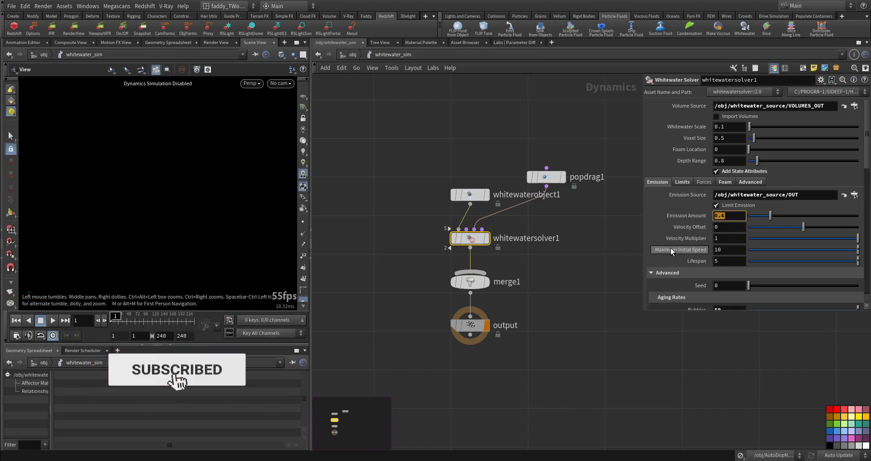
scroll(672, 249, "down", 2)
scroll(673, 252, "down", 5)
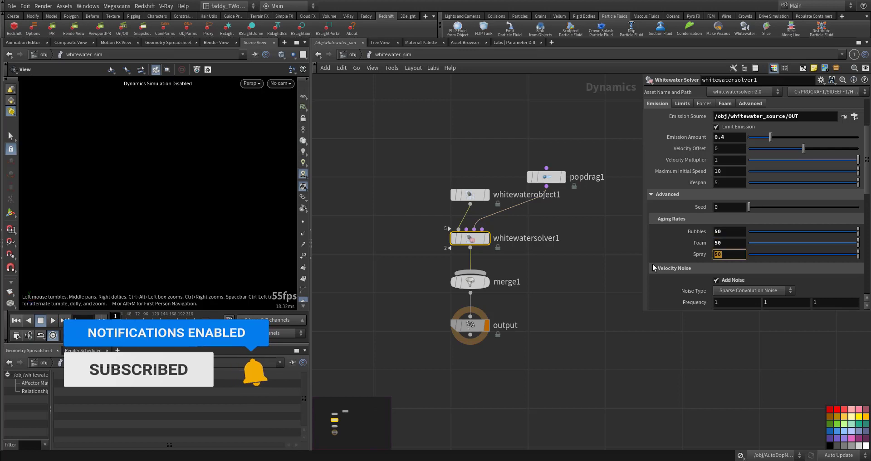
scroll(653, 264, "down", 1)
scroll(655, 269, "up", 3)
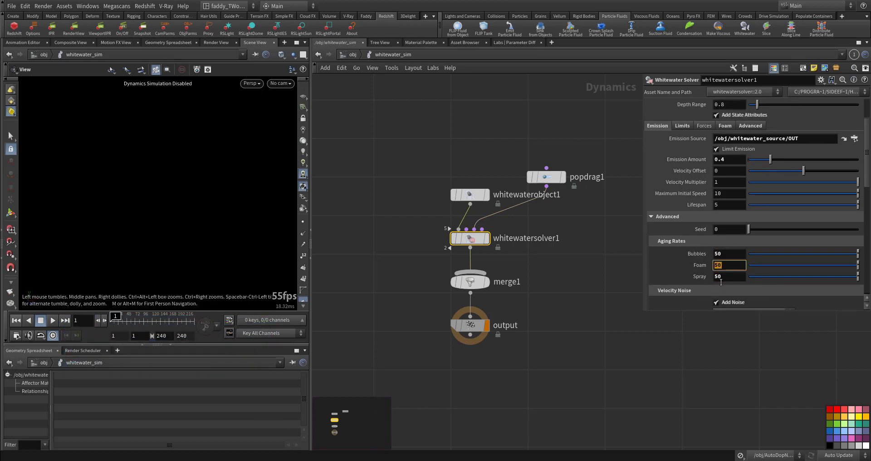
scroll(681, 263, "up", 5)
left_click(682, 182)
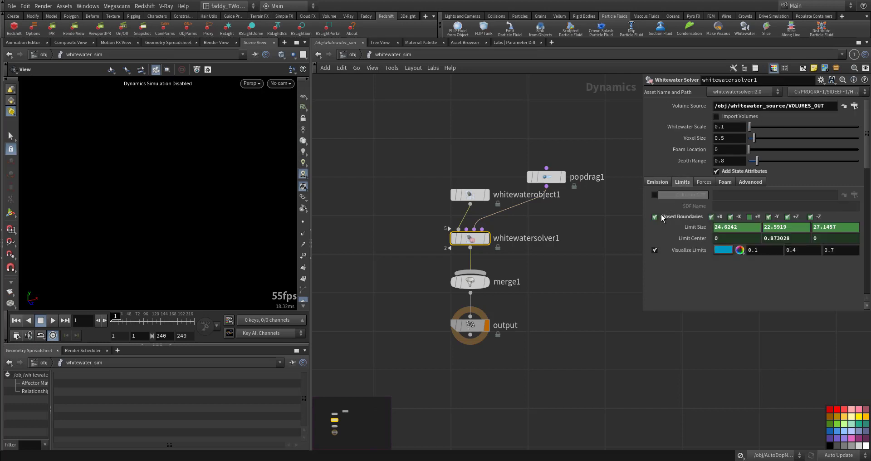
left_click(724, 182)
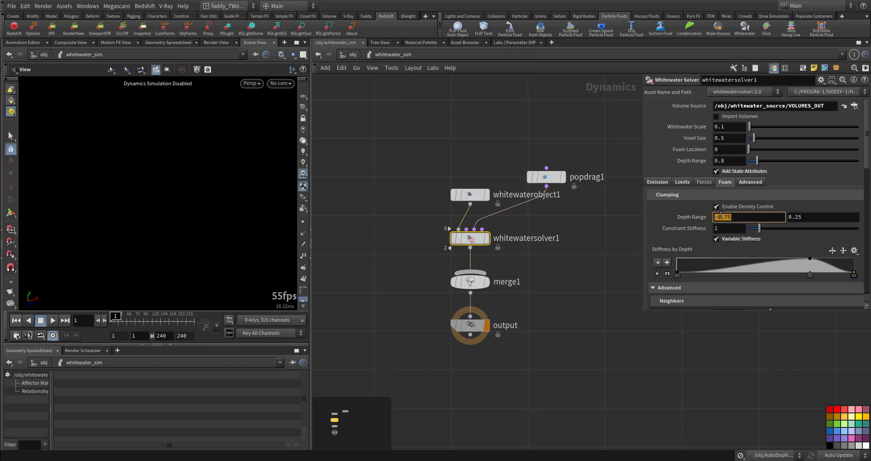
Review whitewatersolver1's advanced foam settings for neighbors, erosion, repellants and adhesion
scroll(684, 228, "down", 5)
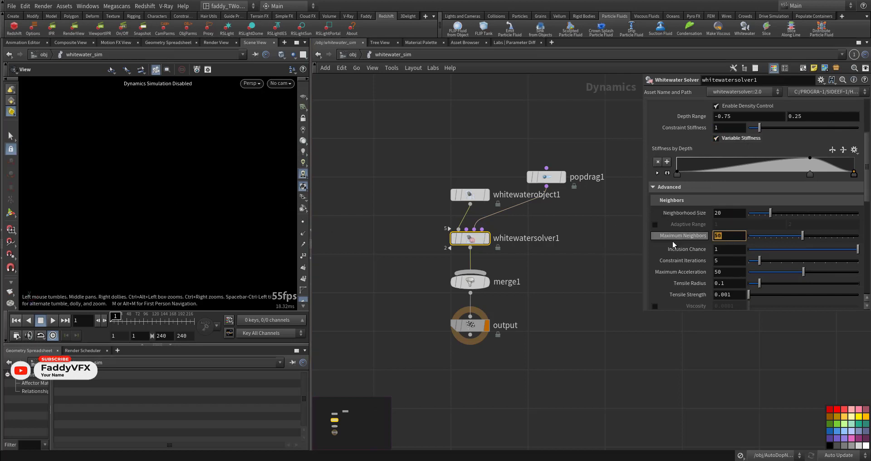
scroll(660, 280, "down", 8)
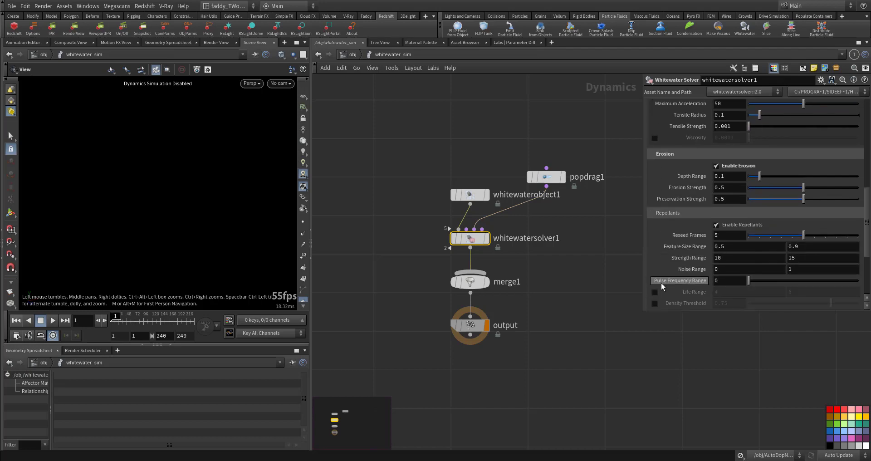
scroll(661, 282, "down", 4)
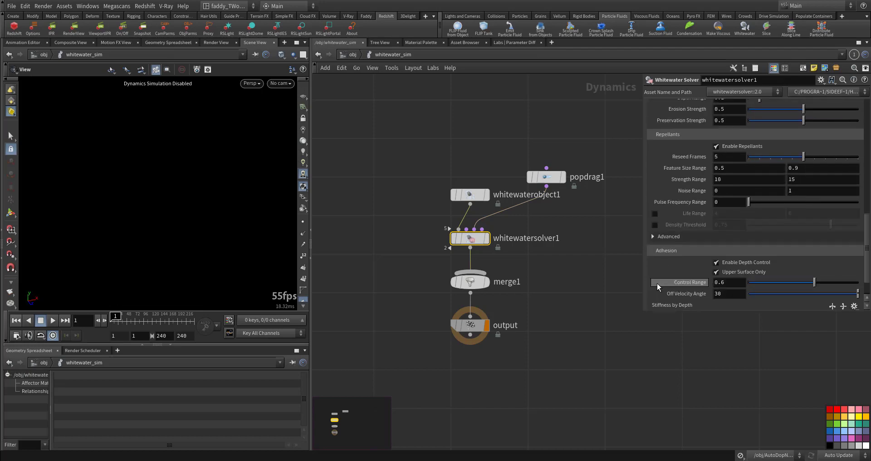
Return to the object level, open the whitewater_import network and select its rend null
left_click(352, 54)
double_click(588, 313)
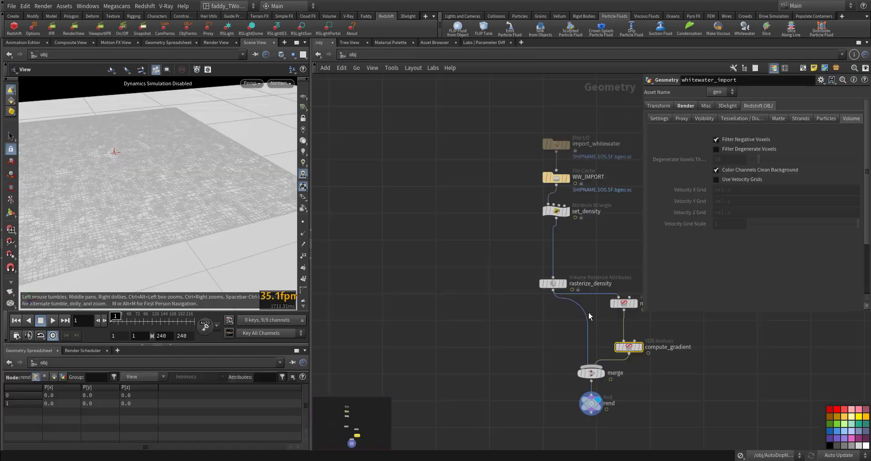
middle_click_drag(420, 315, 431, 257)
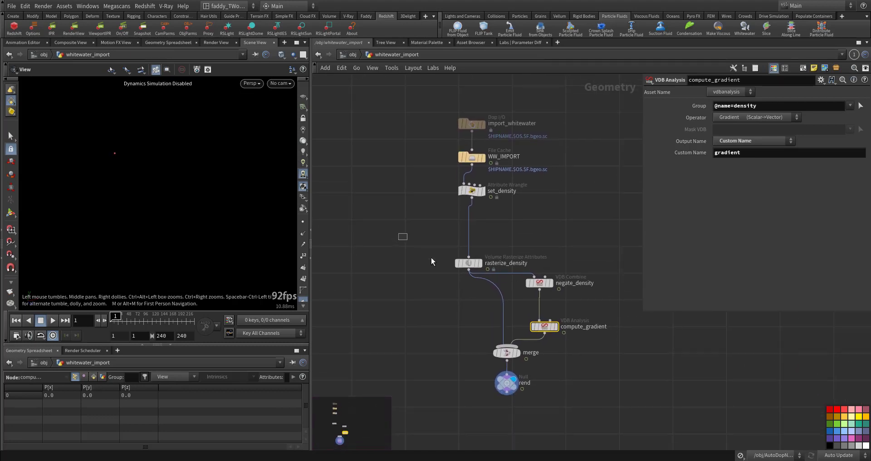
left_click_drag(397, 240, 495, 381)
left_click(506, 382)
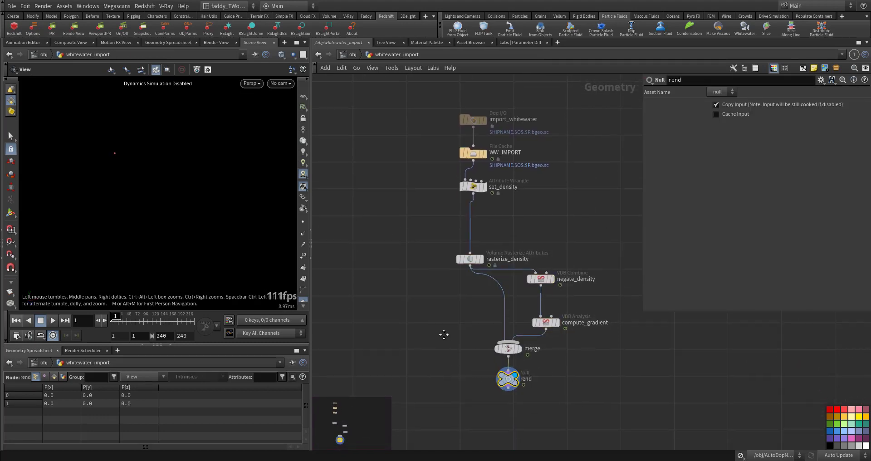
middle_click_drag(444, 335, 433, 293)
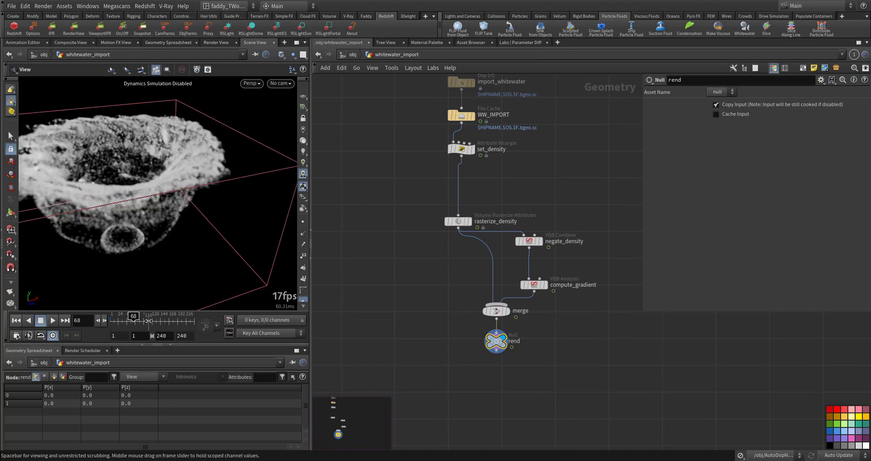
Examine the rasterized whitewater volume at frame 110 up close and from the side
scroll(169, 228, "up", 5)
middle_click_drag(169, 213, 199, 265)
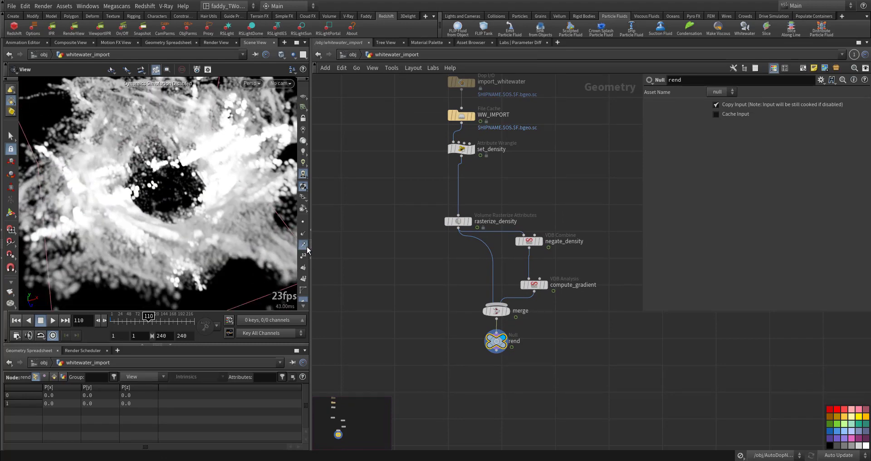
left_click_drag(195, 195, 217, 199)
Add a Volume Trail node below rend and wire set_density into its Velocity Volumes input
middle_click_drag(435, 344, 456, 313)
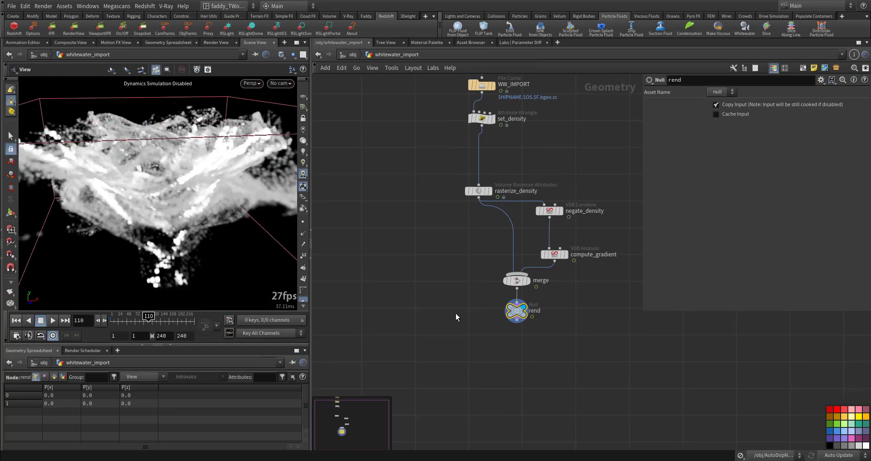
key("Tab")
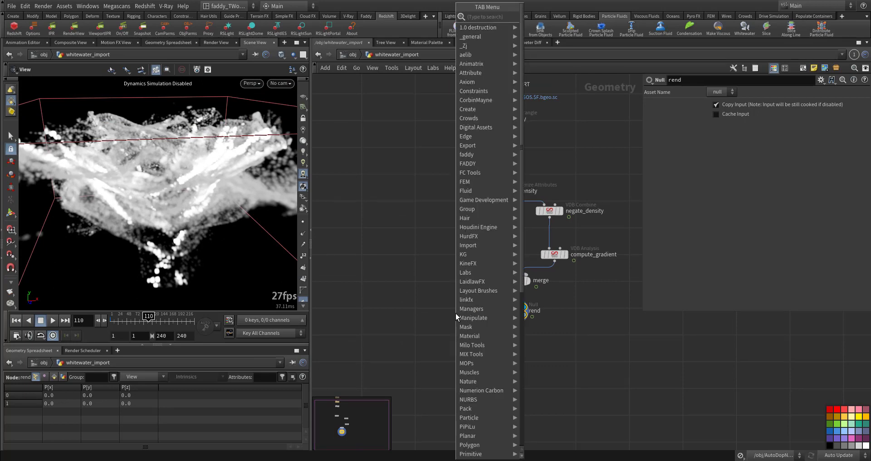
type("vtra")
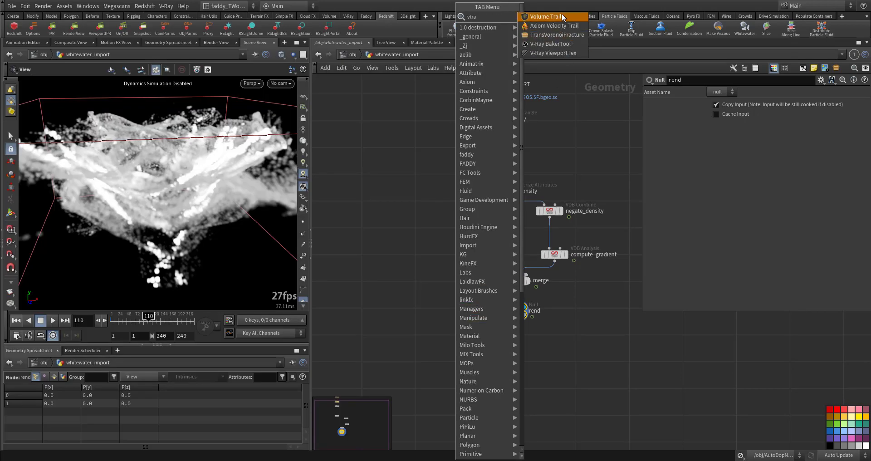
key("Escape")
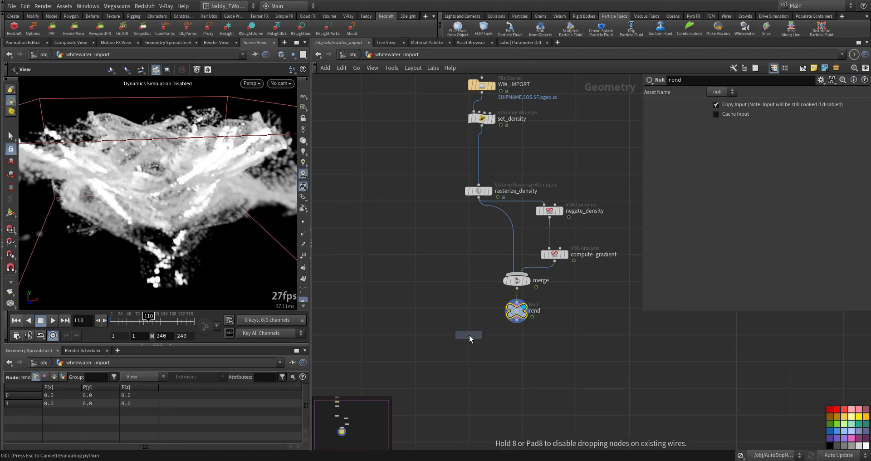
left_click(470, 334)
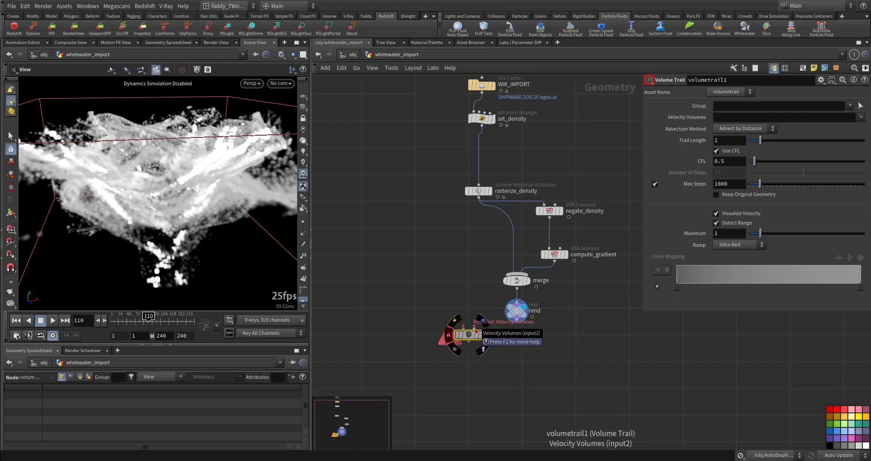
left_click(474, 326)
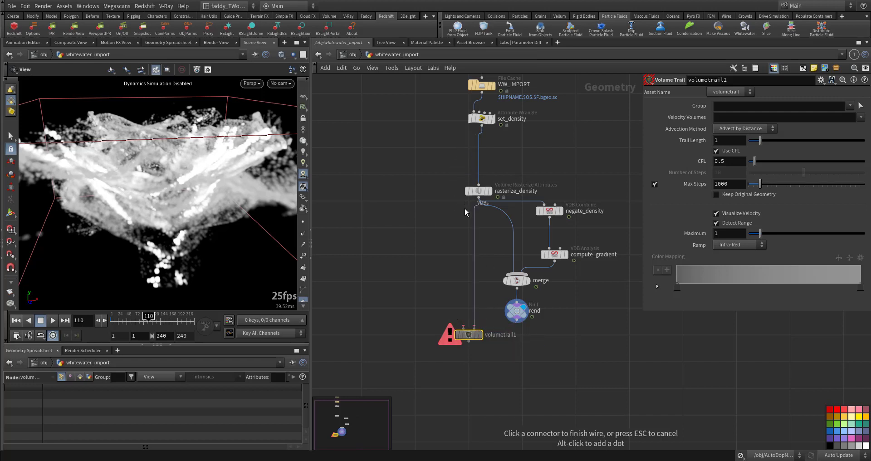
left_click(461, 137)
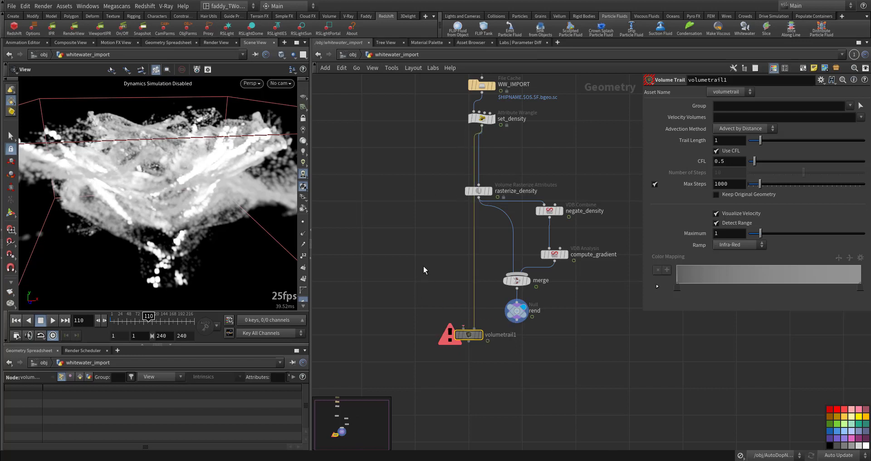
Add a Bound node, wire set_density into it and display its bounding box
key("Tab")
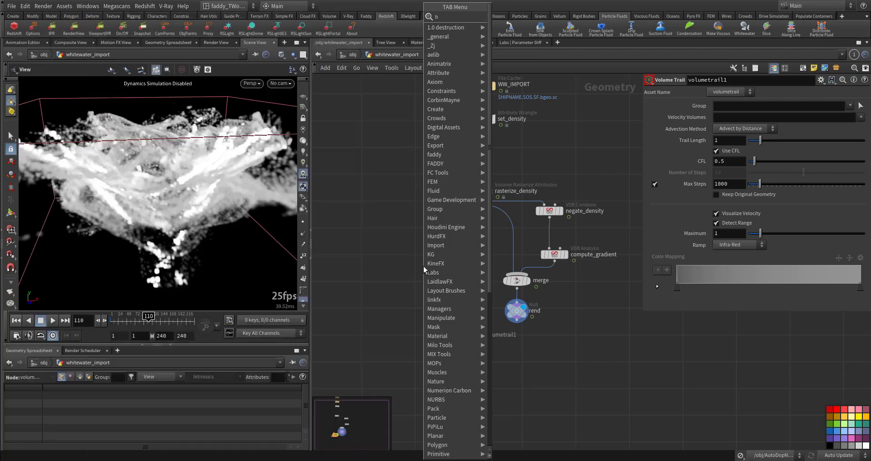
type("bou")
left_click(514, 18)
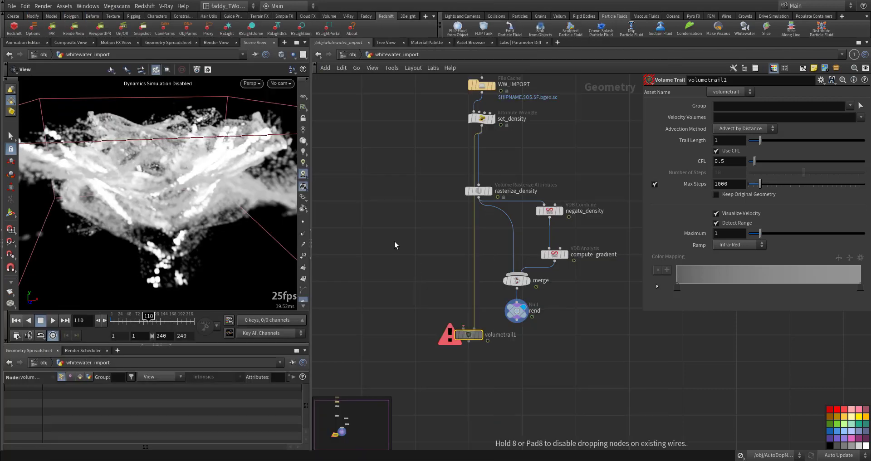
left_click(393, 241)
left_click_drag(394, 233, 481, 127)
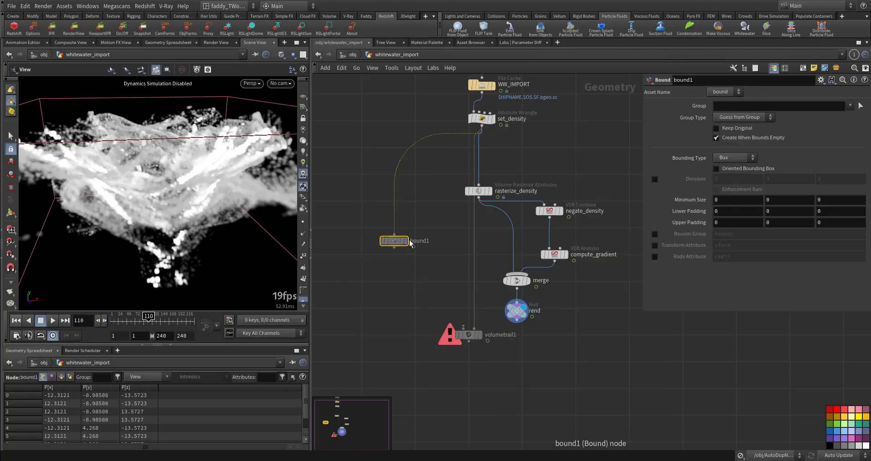
left_click(406, 241)
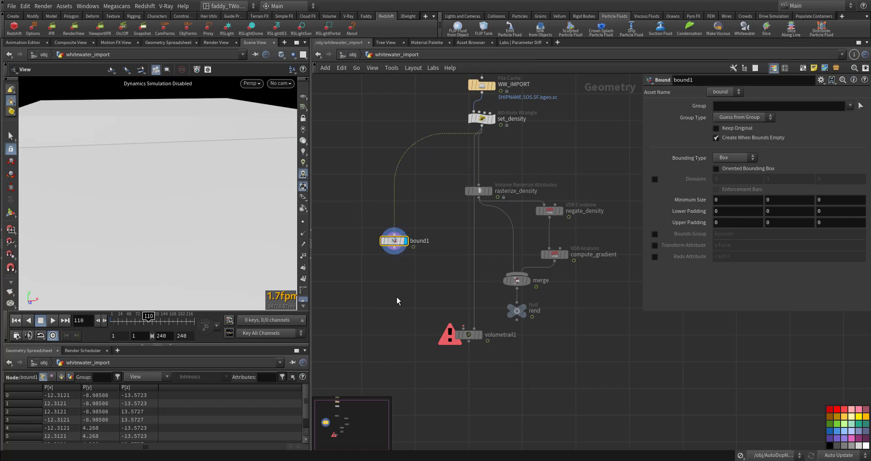
Add a Scatter node below bound1
key("Tab")
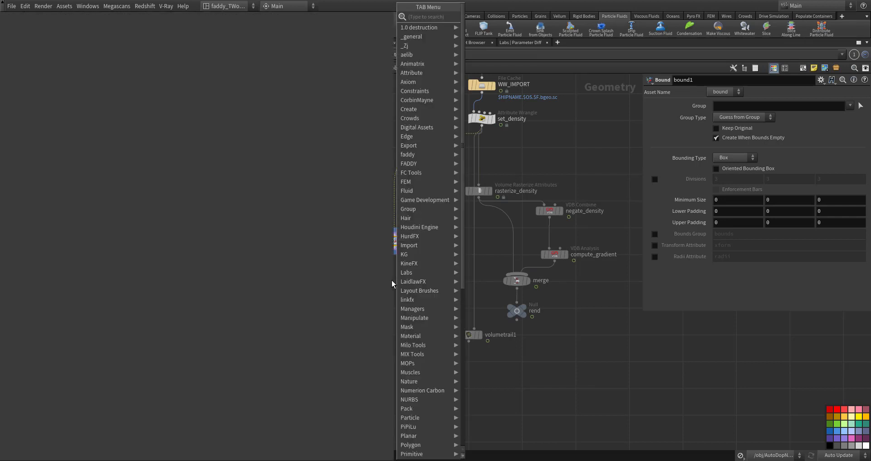
type("scatt")
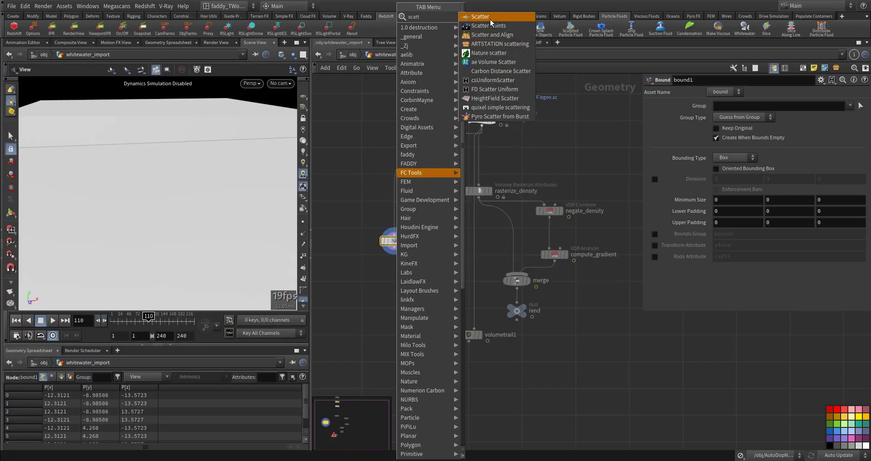
left_click(491, 19)
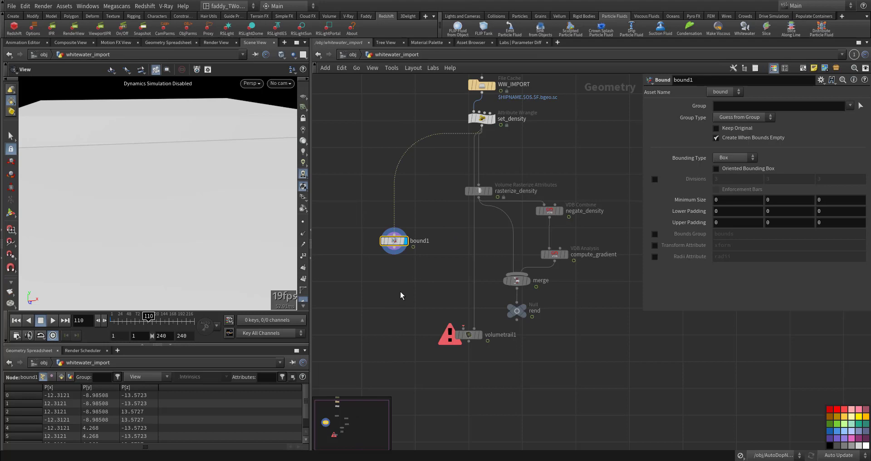
left_click(389, 297)
Add an IsoOffset node between bound1 and scatter1, fed by bound1, and display its fog volume
key("Tab")
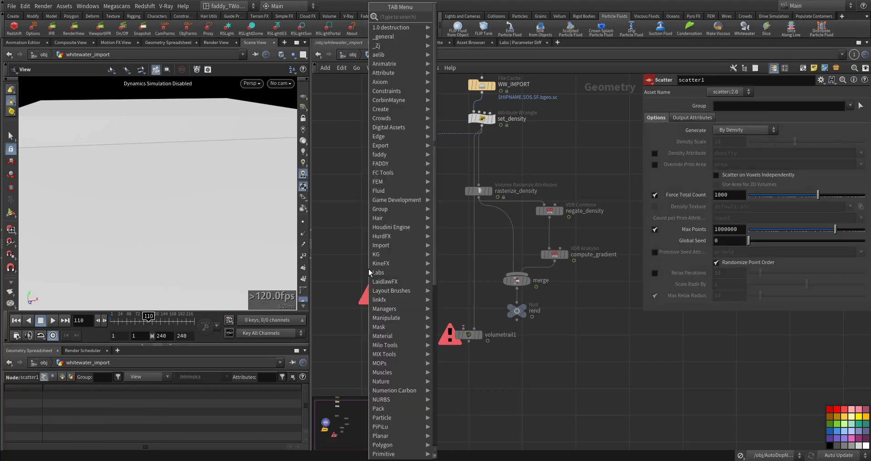
type("iso")
left_click(464, 18)
left_click(398, 269)
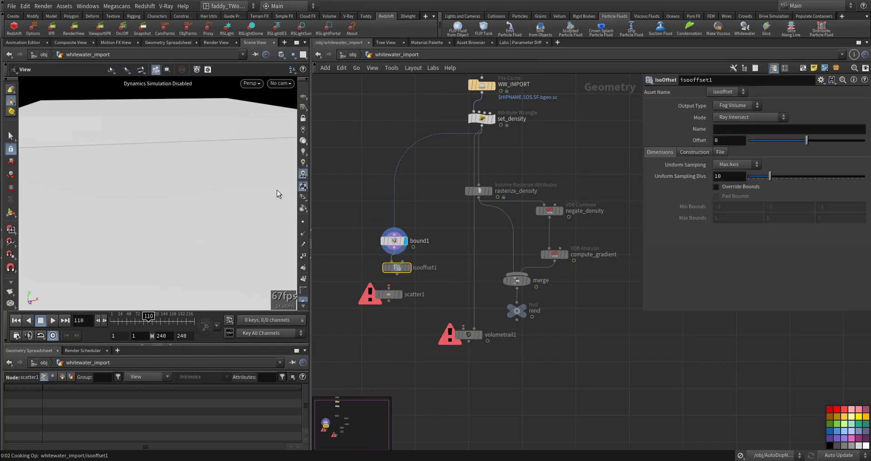
left_click(410, 269)
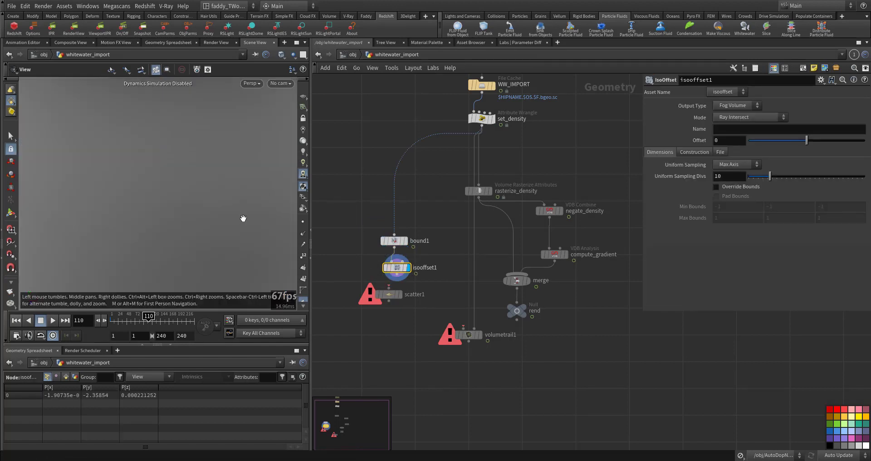
Wire isooffset1 into scatter1 and scatter1 into volumetrail1's first input, and display volumetrail1
left_click(397, 274)
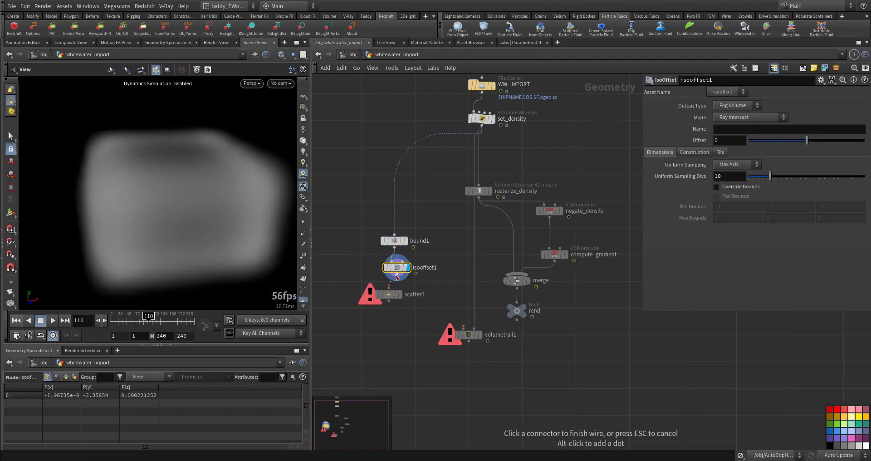
left_click(390, 303)
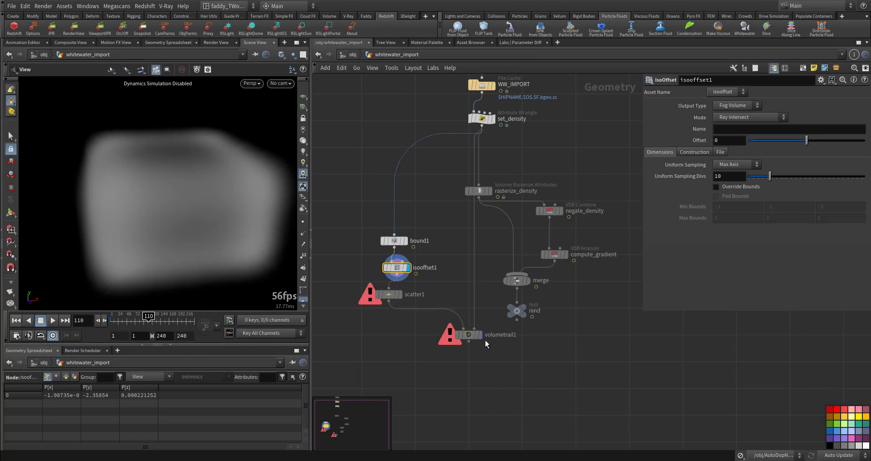
left_click(463, 330)
left_click(479, 334)
left_click(471, 336)
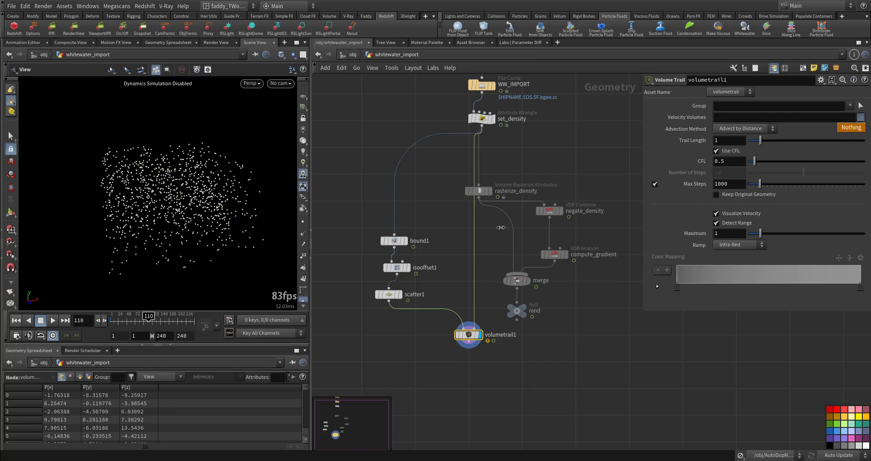
Rewire volumetrail1's velocity input to rasterize_density and set Velocity Volumes to density
left_click_drag(474, 231, 481, 199)
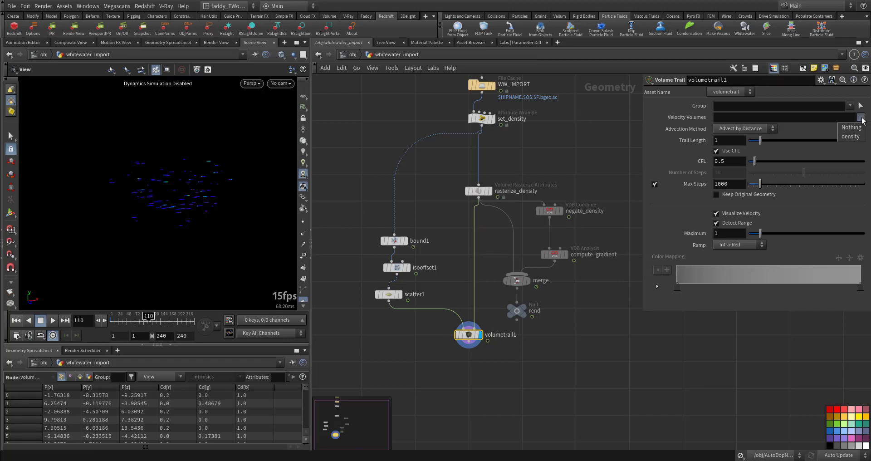
left_click(847, 137)
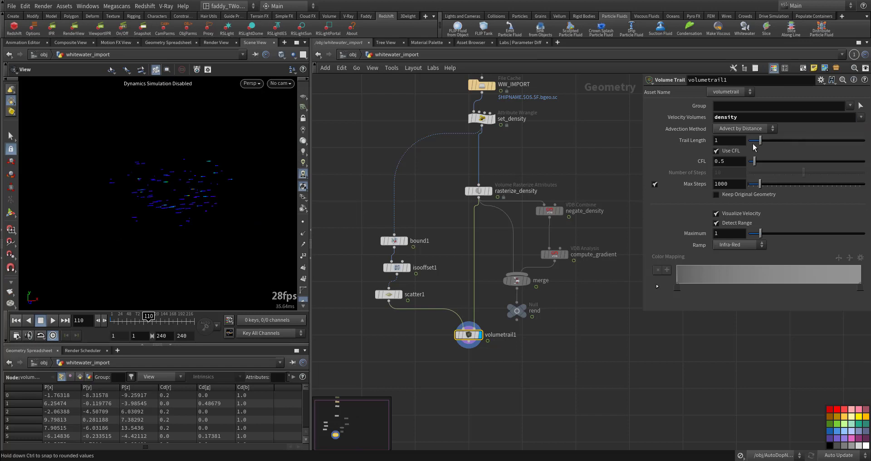
Move to frame 100 and set volumetrail1's CFL to 0.78 and Trail Length to 6.86
right_click_drag(188, 200, 256, 187)
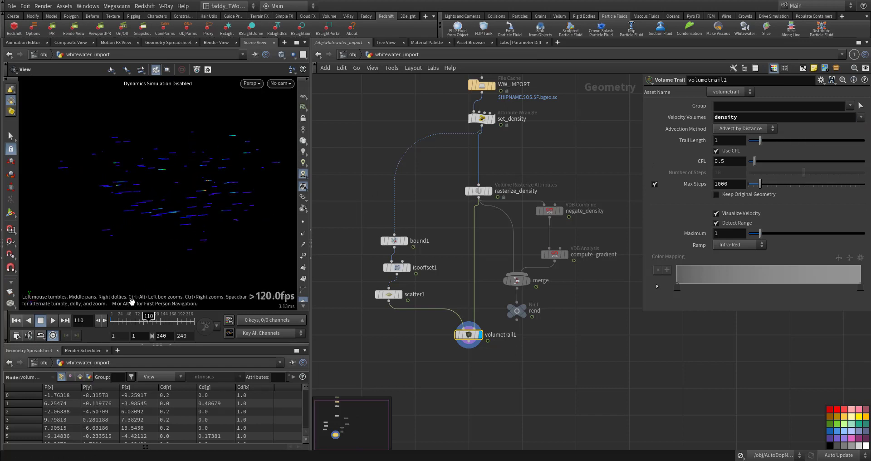
left_click_drag(149, 320, 139, 320)
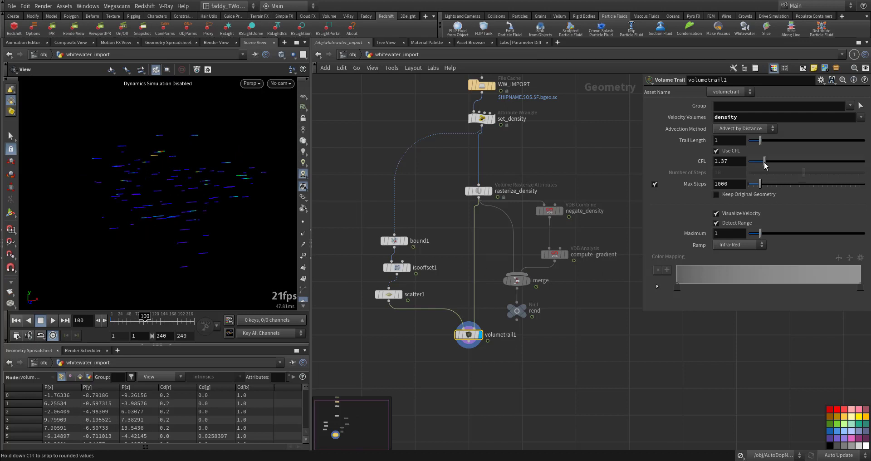
left_click_drag(754, 167, 828, 139)
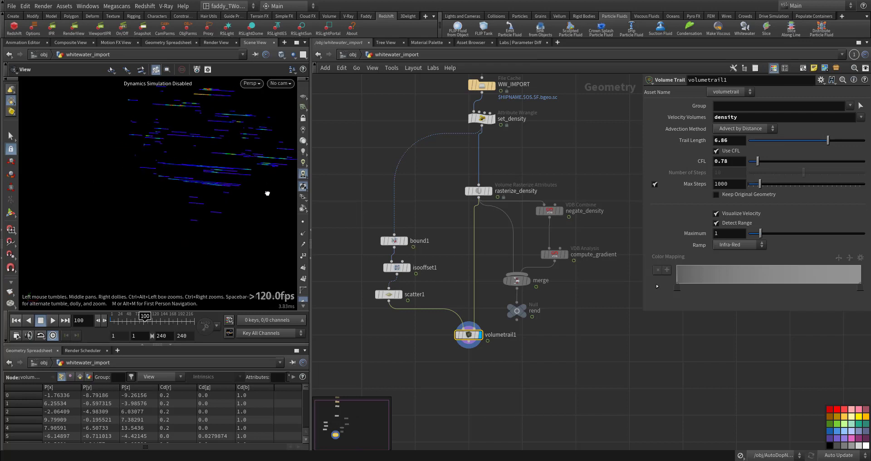
Check the node information of rasterize_density and set_density for their volumes and attributes
middle_click(483, 192)
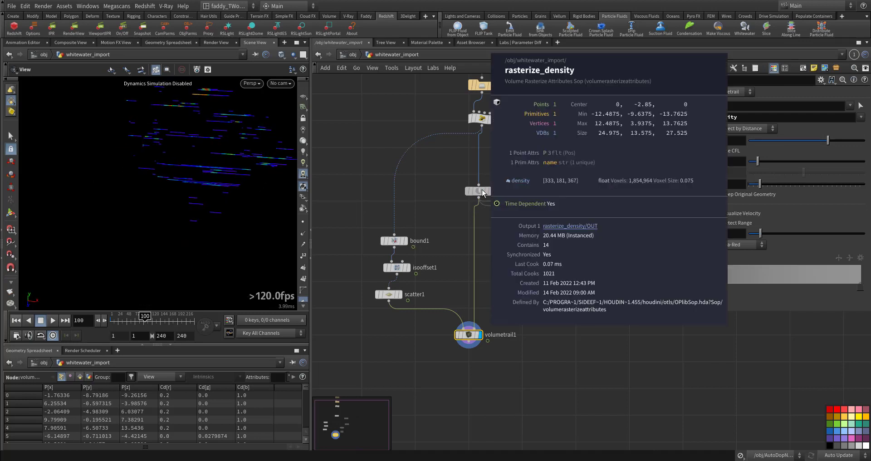
middle_click(482, 119)
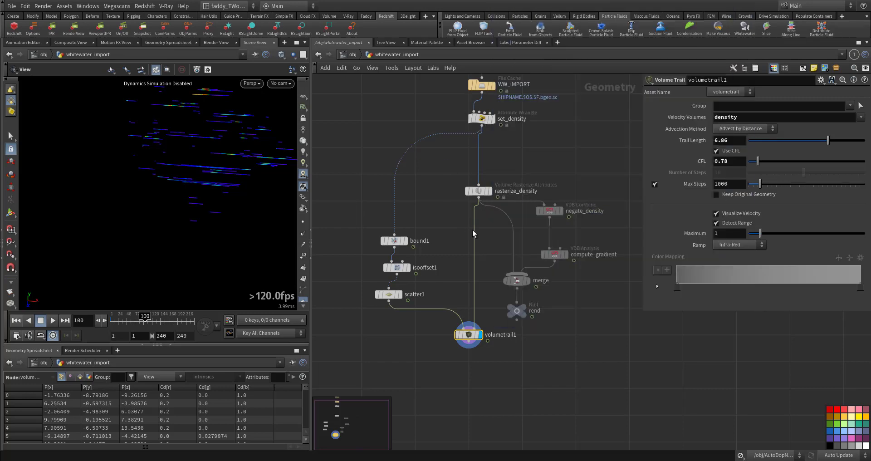
Rewire volumetrail1's velocity input directly to set_density and clear its Velocity Volumes field
left_click_drag(473, 234, 481, 131)
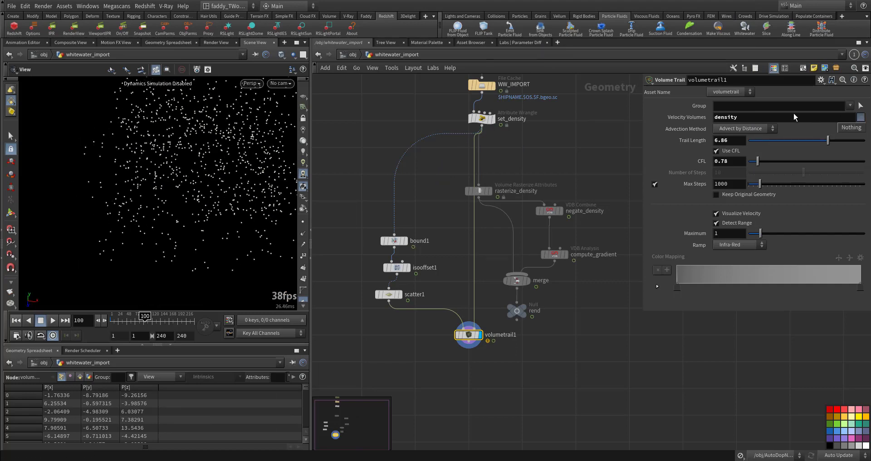
left_click_drag(766, 122, 719, 131)
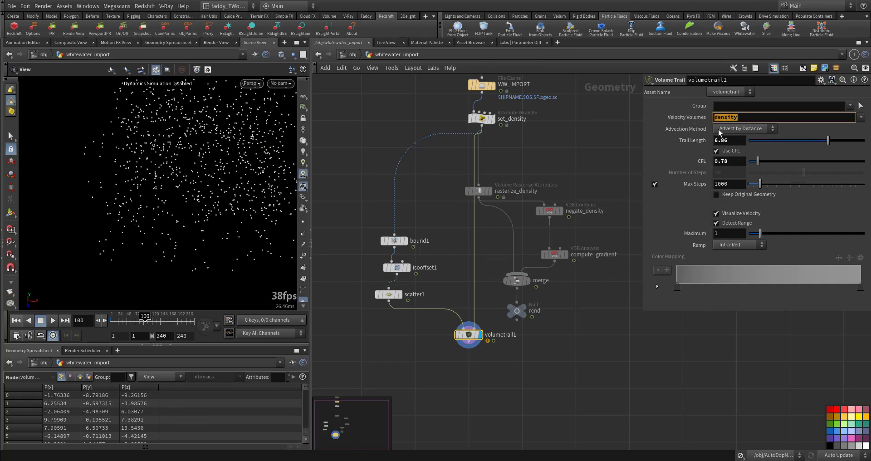
Search the node list for "vvis" and try to add a vector visualizer node
key("Tab")
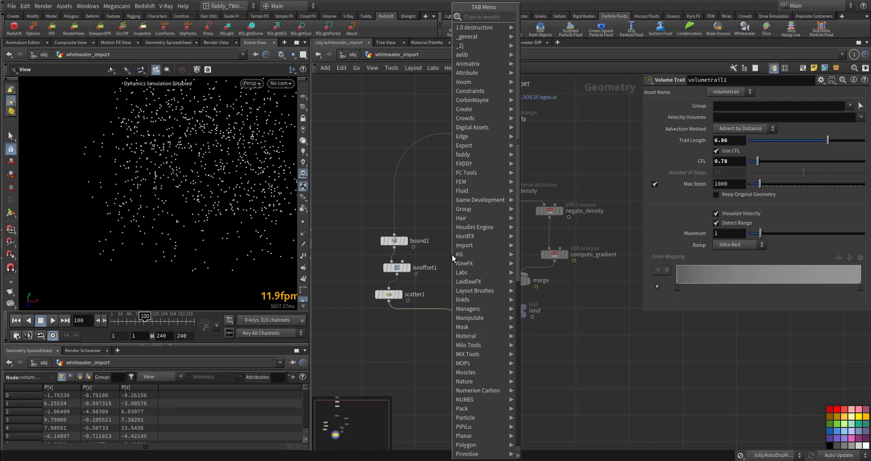
type("vvis")
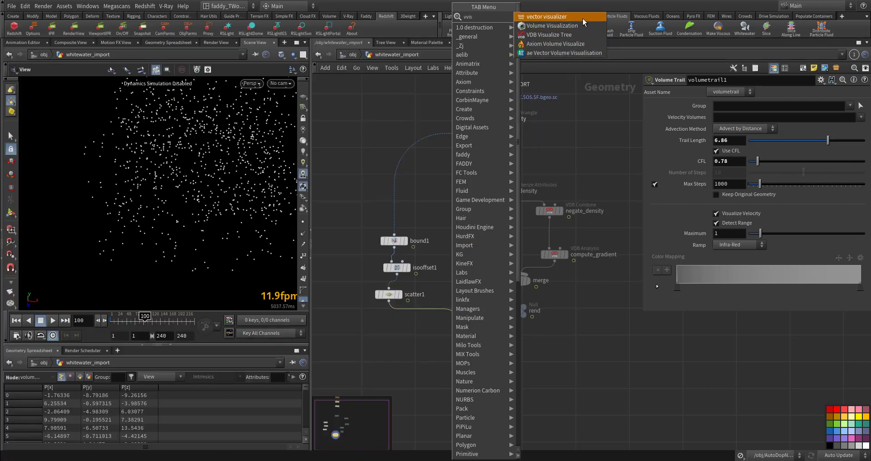
left_click(584, 22)
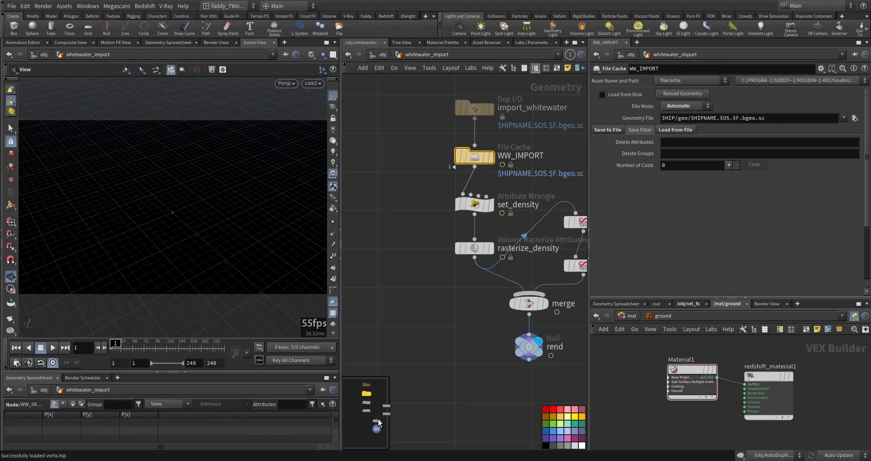
Add a Trail node beside the whitewater chain and connect its input to set_density's output
middle_click_drag(432, 326, 476, 352)
key("Tab")
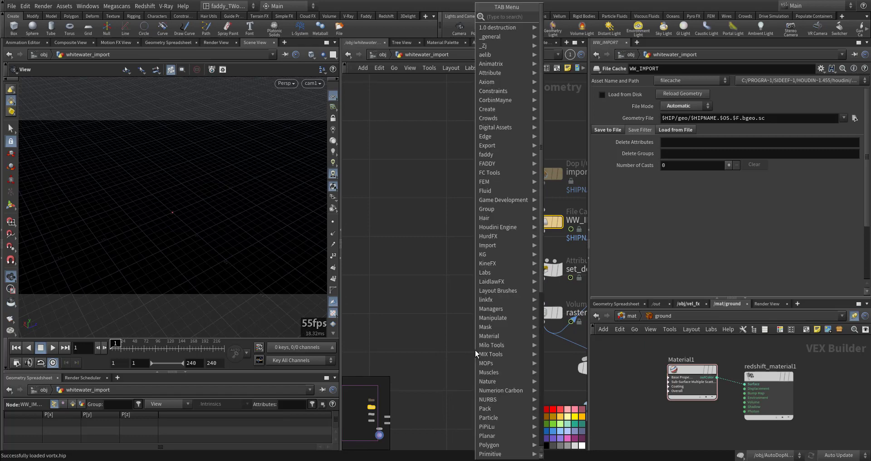
type("trail")
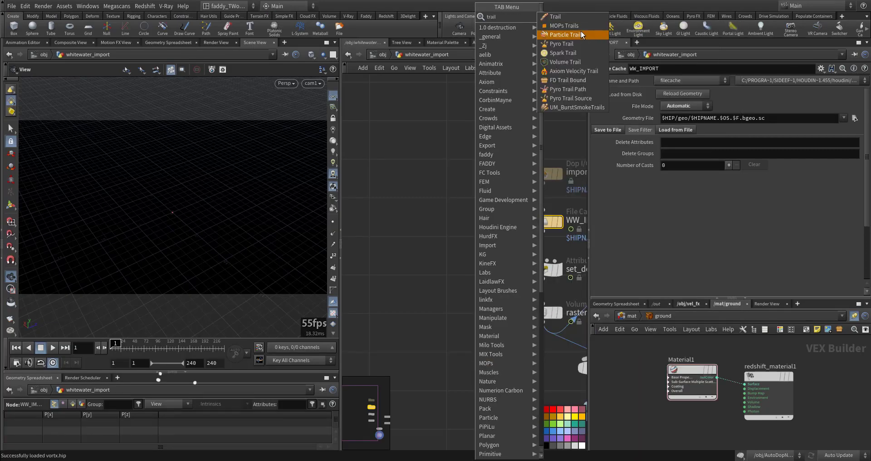
left_click(556, 17)
left_click(441, 352)
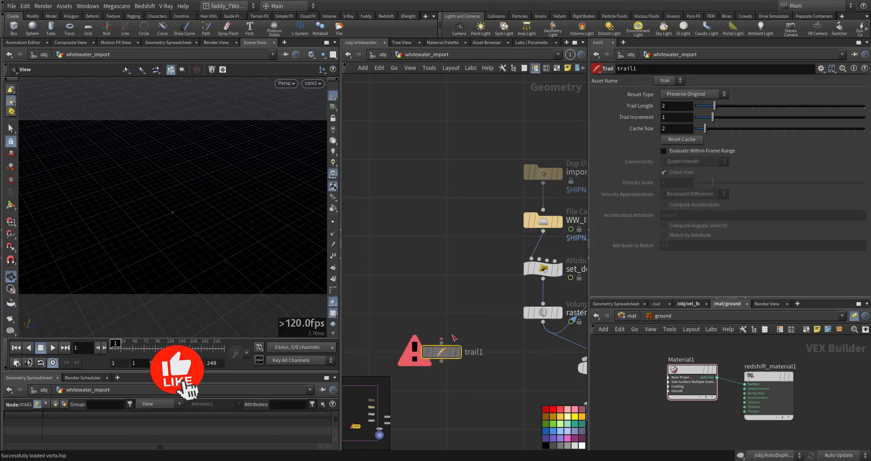
left_click(441, 341)
left_click(543, 279)
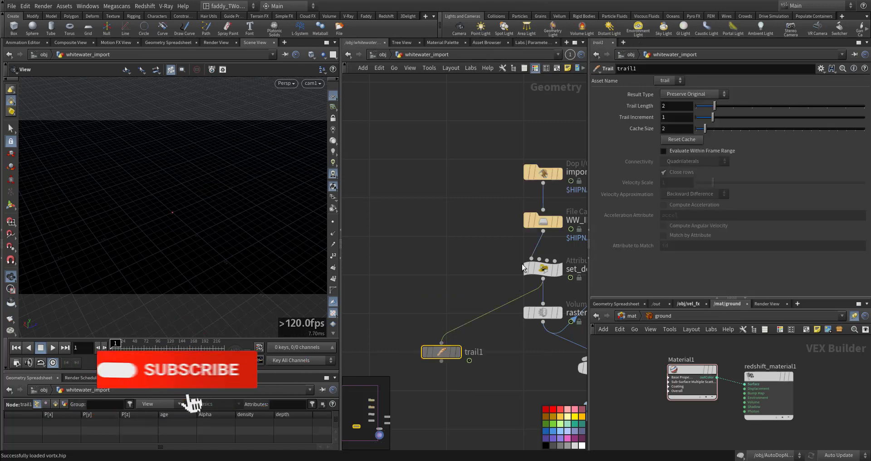
Set trail1's Result Type to Compute Velocity and display the node at frame 69
left_click(691, 94)
left_click(681, 134)
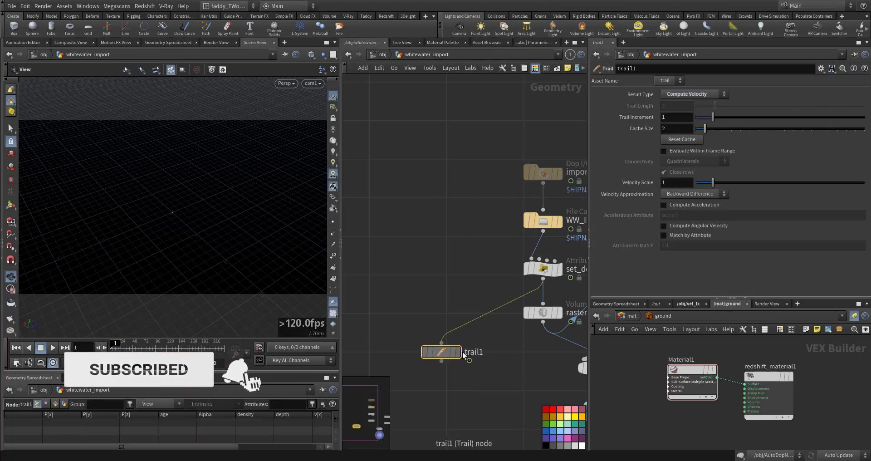
left_click(458, 352)
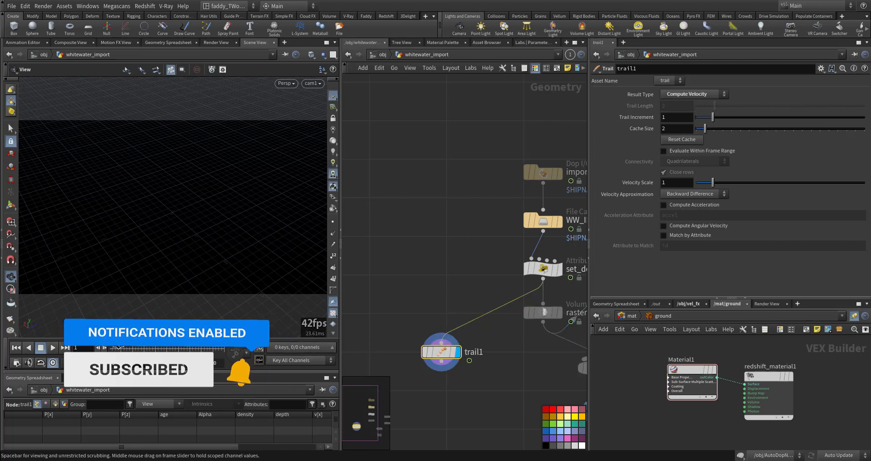
left_click(138, 348)
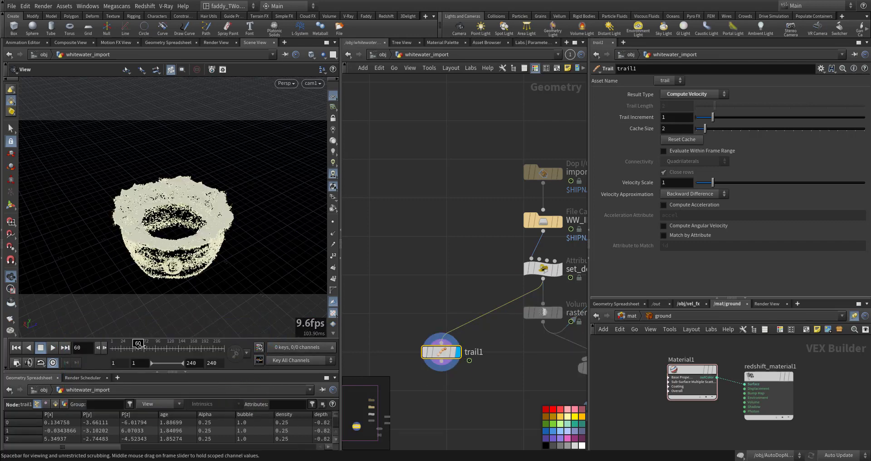
left_click_drag(138, 346, 142, 346)
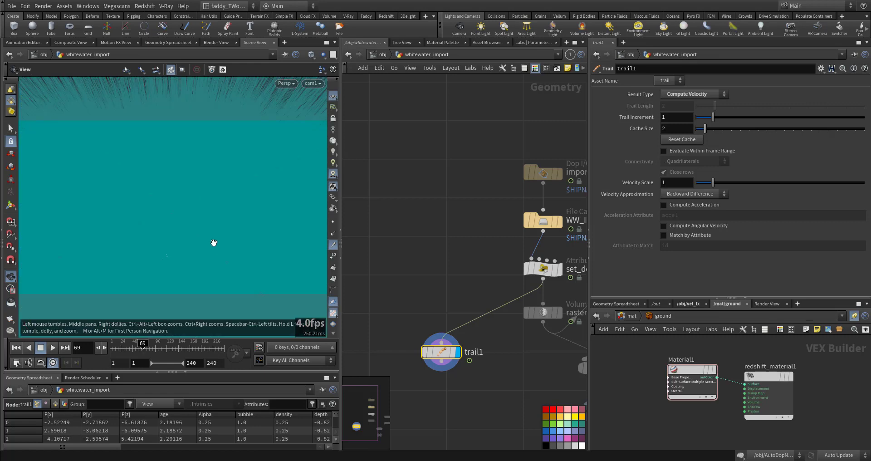
Set Scale Vectors to 1 in the viewport's display options for guides and close the dialog
right_click_drag(107, 273, 153, 264)
left_click_drag(185, 234, 192, 256)
key("d")
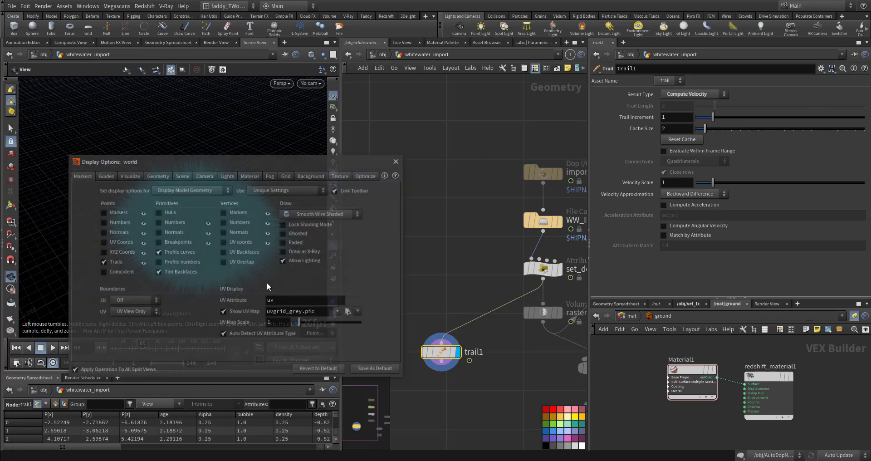
left_click(138, 176)
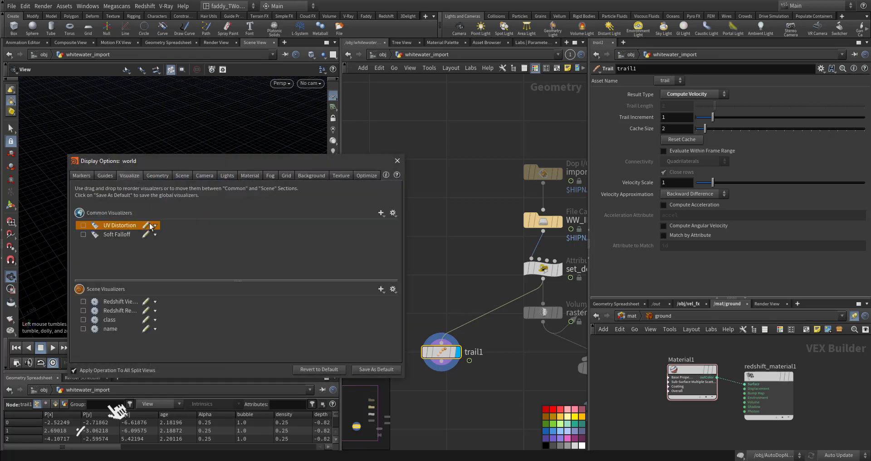
left_click(104, 175)
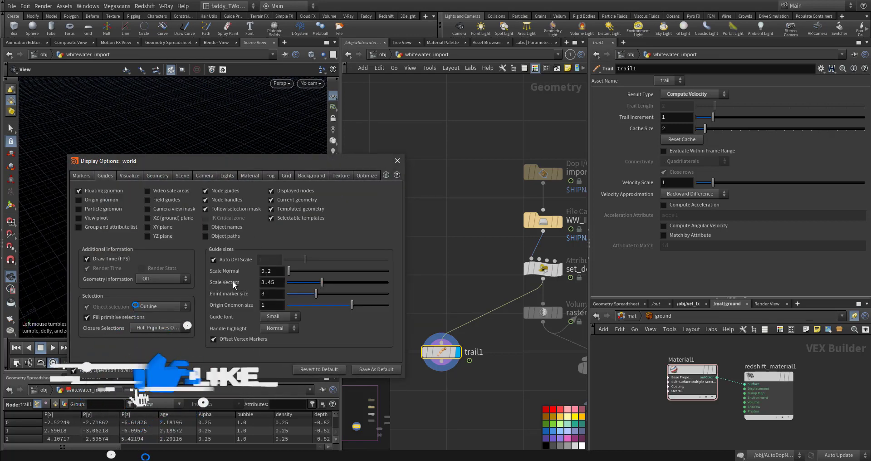
double_click(272, 282)
type("1")
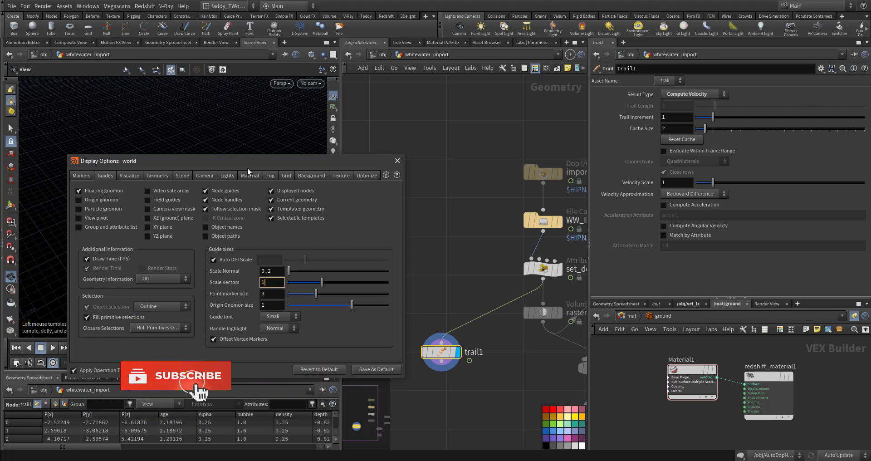
left_click_drag(247, 161, 441, 190)
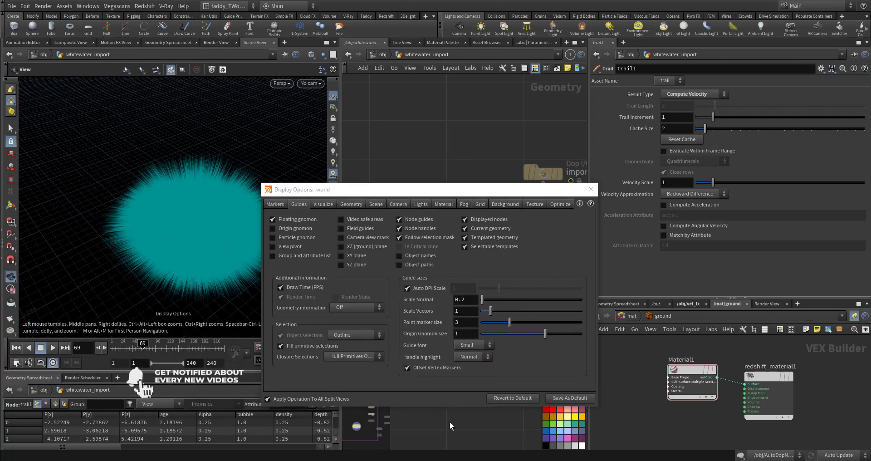
key("Return")
left_click(590, 189)
Examine the whitewater velocity trails around the vortex from several angles at frames 69 and 121
right_click_drag(180, 216, 203, 273)
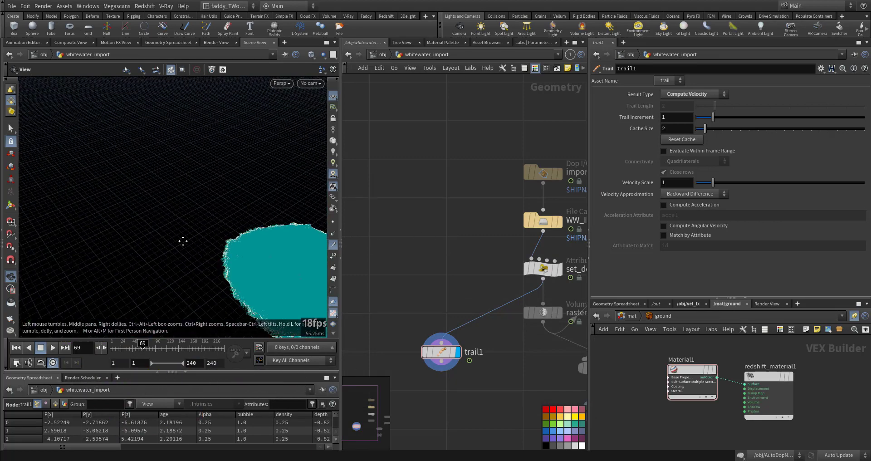
middle_click_drag(185, 241, 122, 204)
left_click_drag(213, 218, 231, 177)
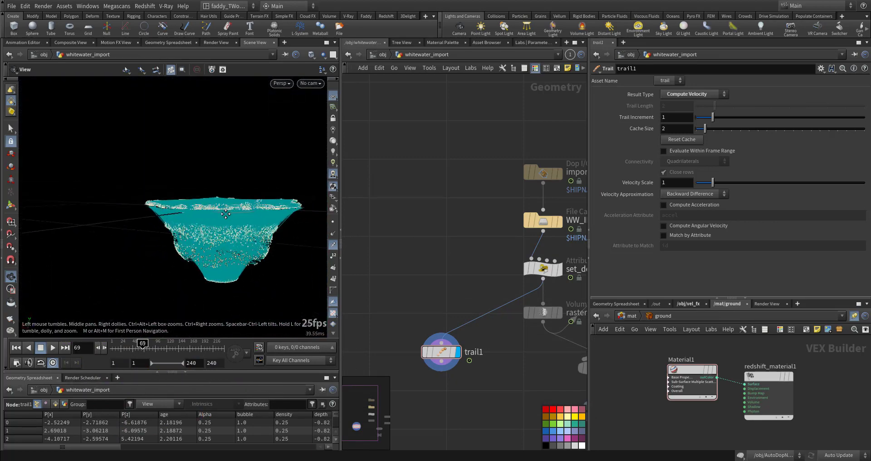
right_click_drag(229, 204, 342, 208)
middle_click_drag(291, 175, 264, 159)
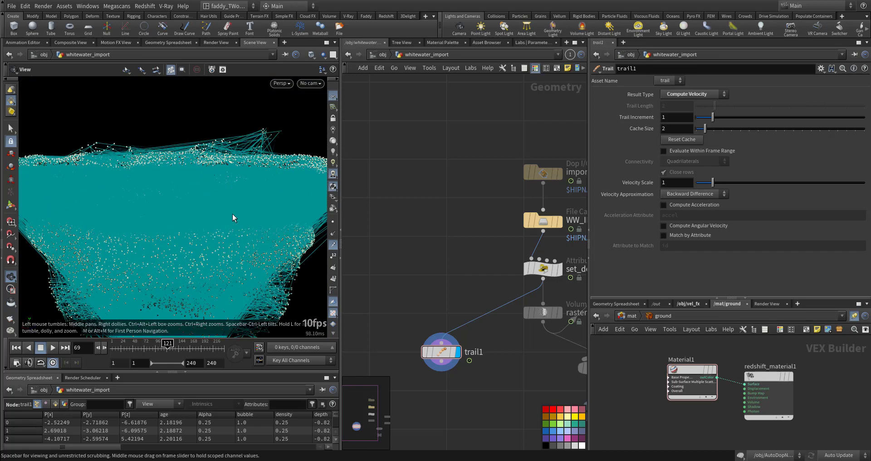
left_click_drag(233, 218, 166, 240)
right_click_drag(165, 241, 162, 247)
left_click_drag(162, 247, 274, 226)
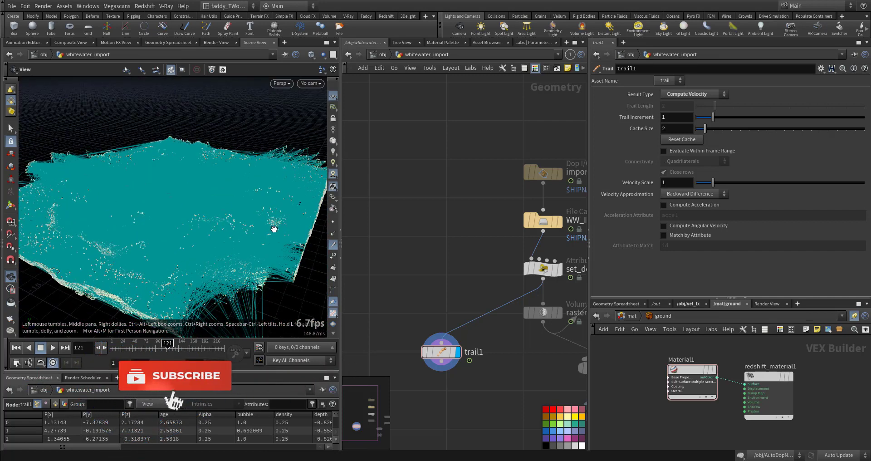
Turn off the point trails and display the rend null at frame 1
left_click(332, 245)
left_click(16, 348)
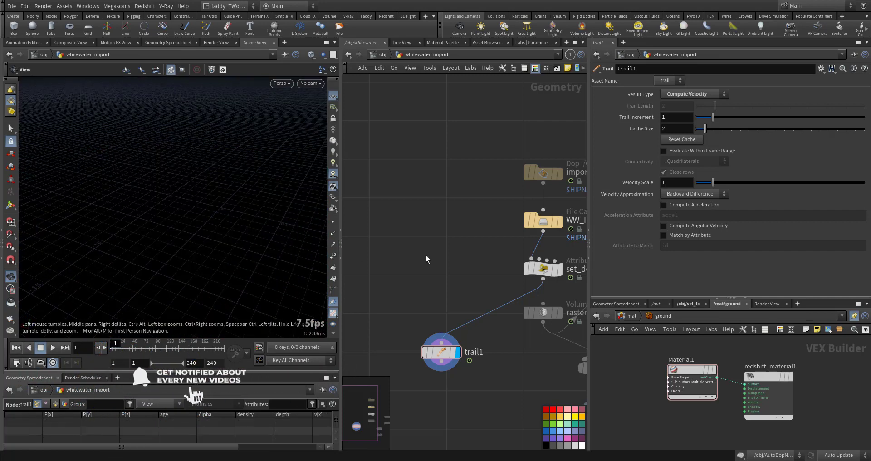
middle_click_drag(425, 255, 374, 187)
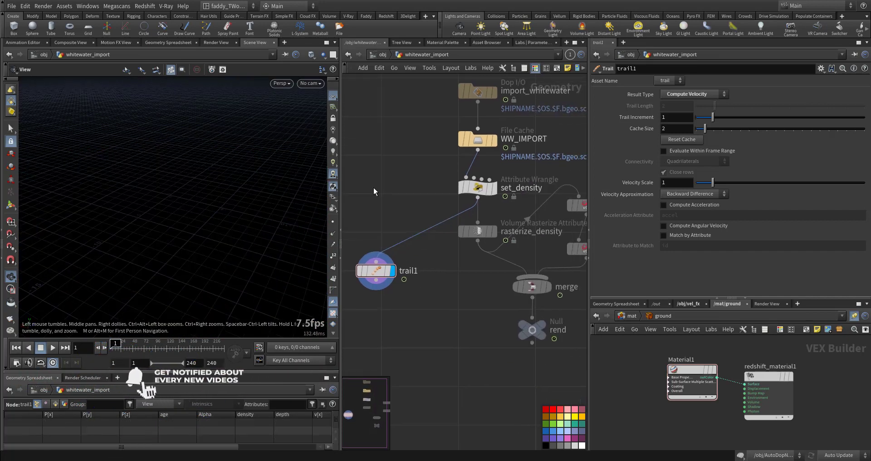
left_click(544, 324)
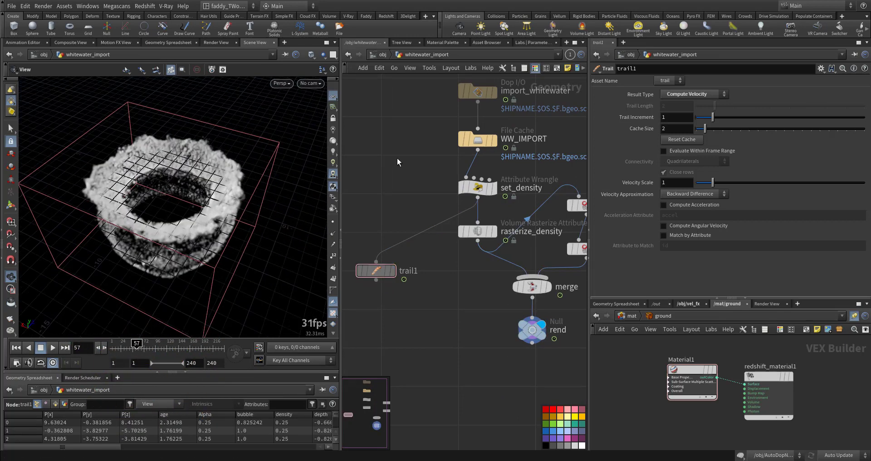
left_click(20, 348)
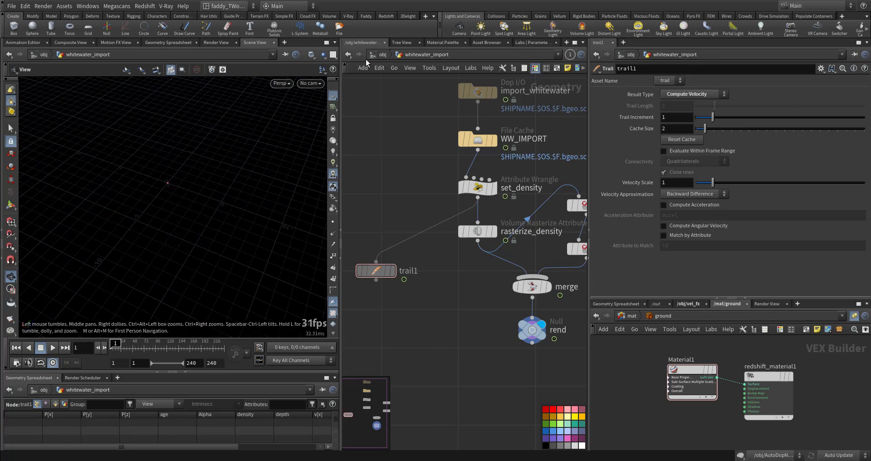
Return to the object level and check the HDRI texture assigned to rslightdome1
left_click(381, 55)
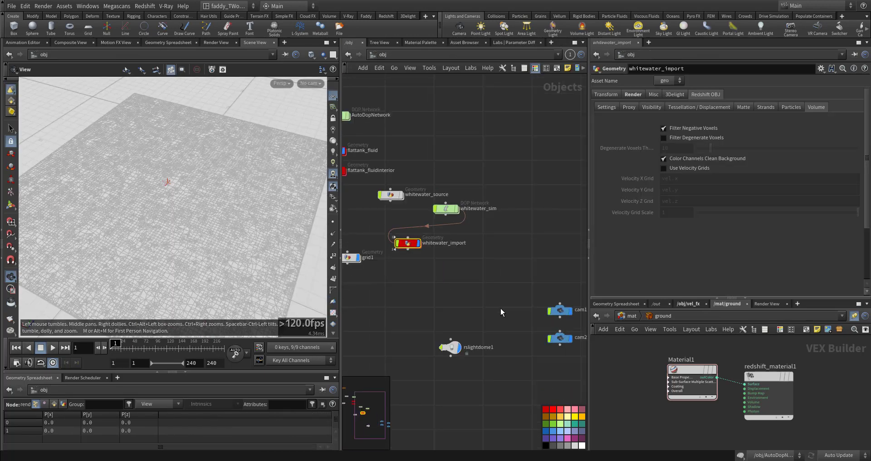
left_click(444, 282)
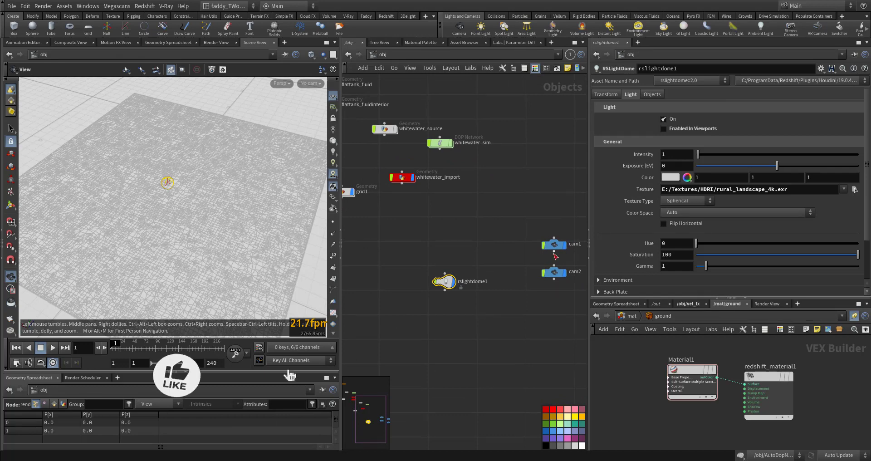
left_click_drag(789, 189, 701, 189)
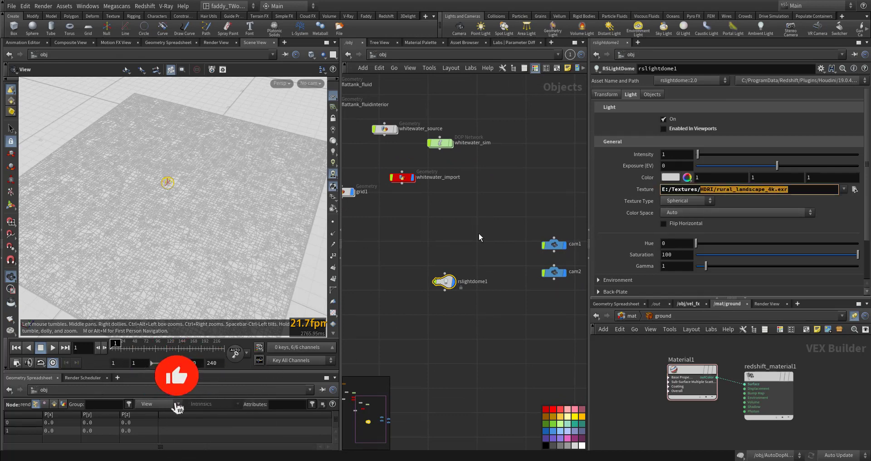
middle_click_drag(479, 236, 493, 230)
left_click(494, 229)
left_click_drag(278, 202, 259, 181)
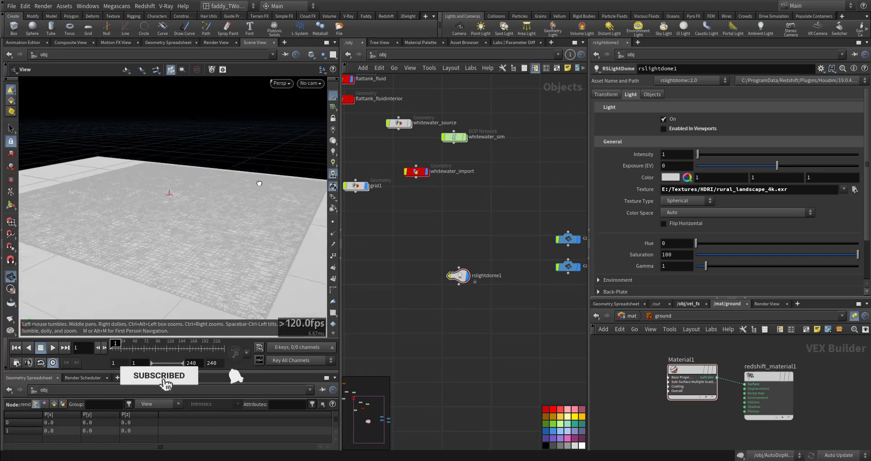
Open the water material's network and review Material1's diffuse, reflection and refraction settings
middle_click_drag(420, 216, 472, 249)
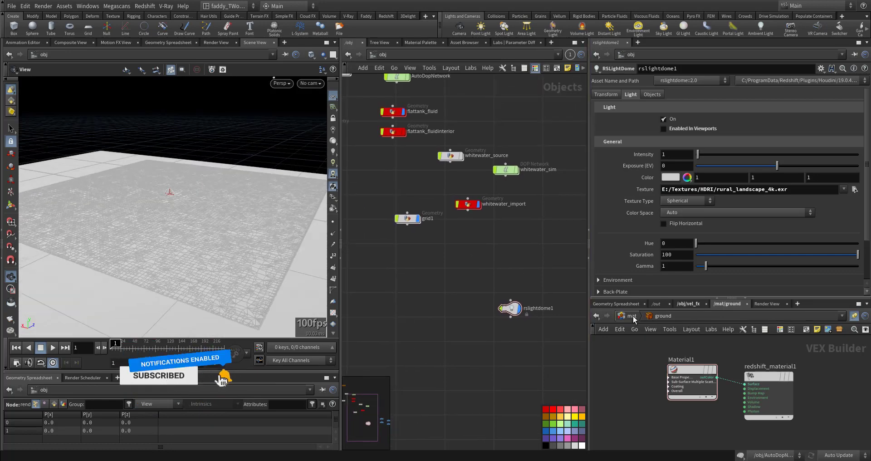
key("u")
double_click(692, 360)
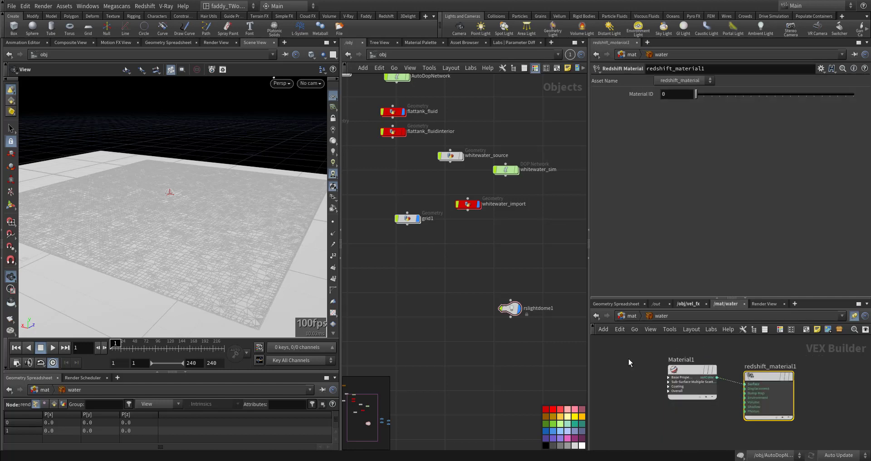
left_click(685, 372)
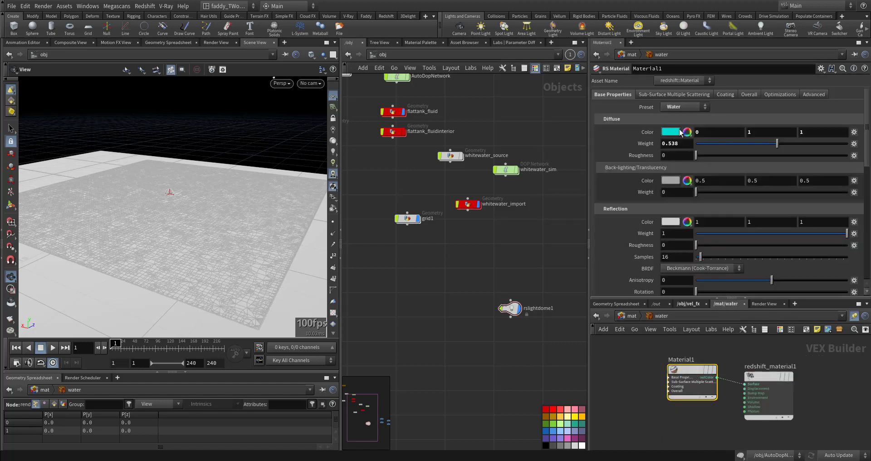
scroll(628, 255, "down", 6)
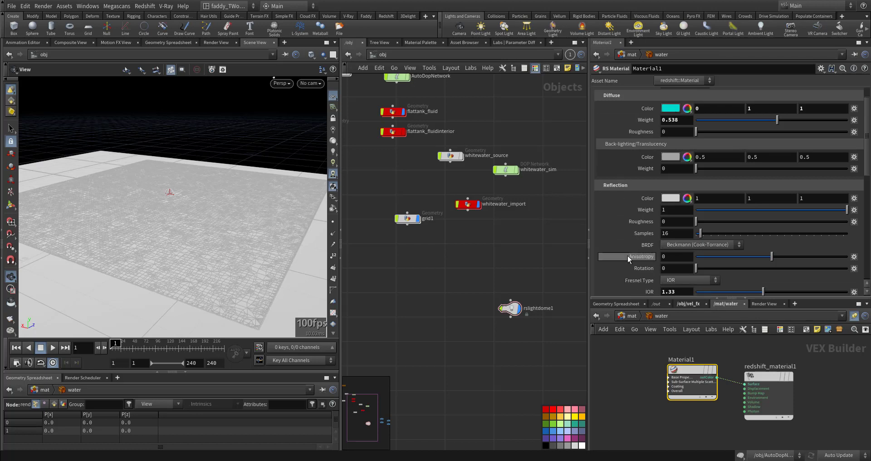
scroll(624, 267, "down", 2)
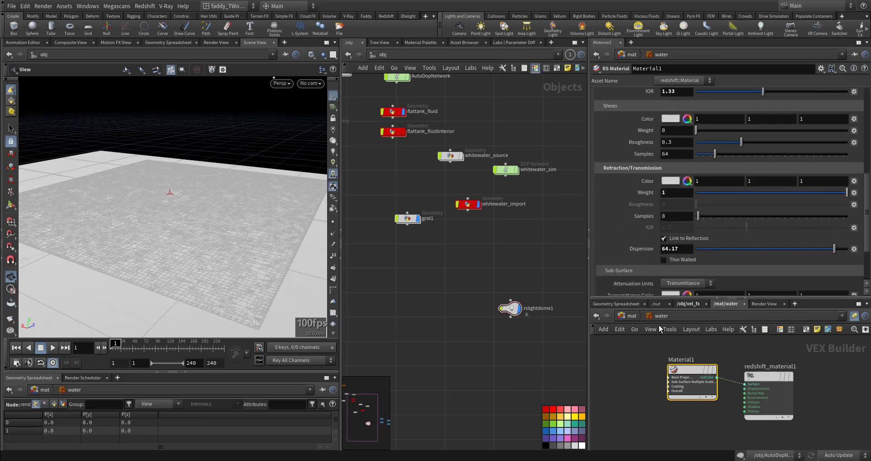
Open the fluid_volume material's network and review Volume1's scatter and absorption settings, including the scatter tint color
left_click(632, 316)
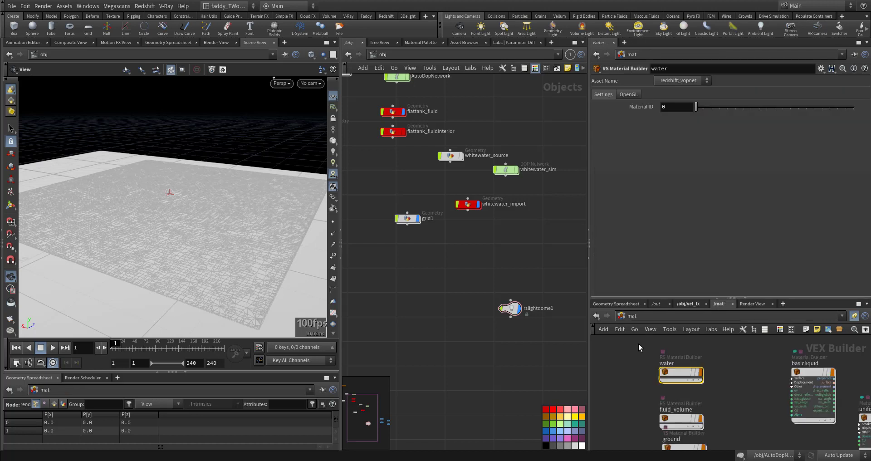
double_click(679, 423)
left_click(694, 414)
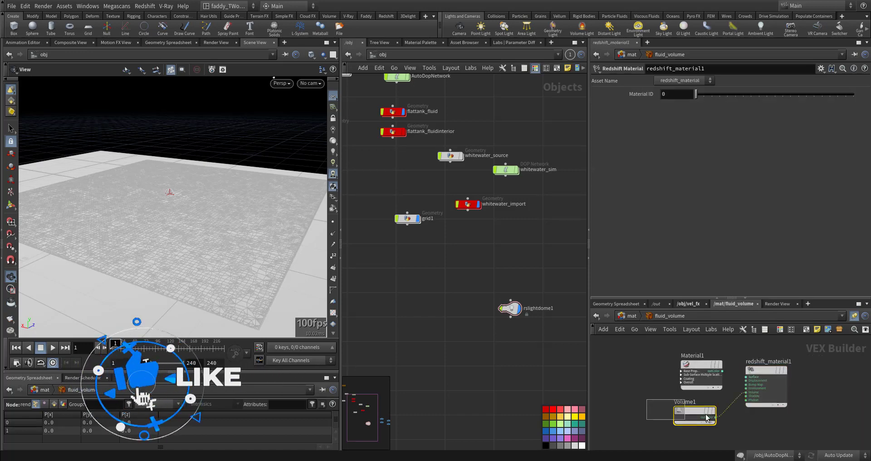
scroll(652, 260, "down", 3)
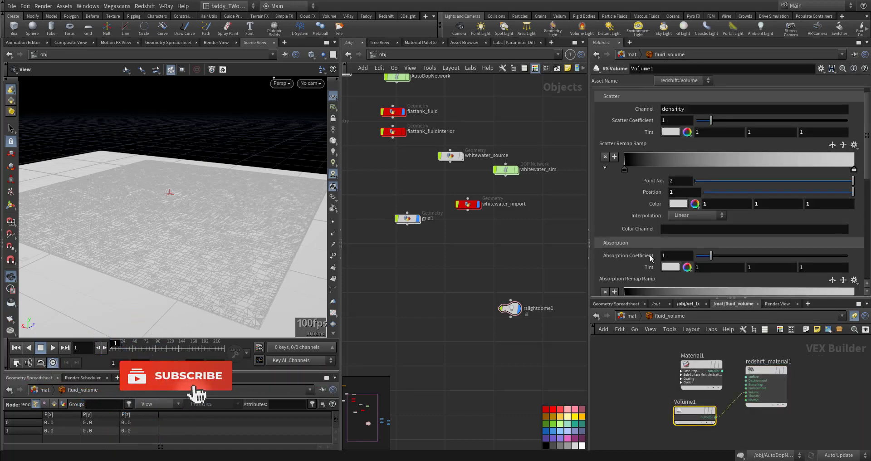
scroll(652, 260, "up", 1)
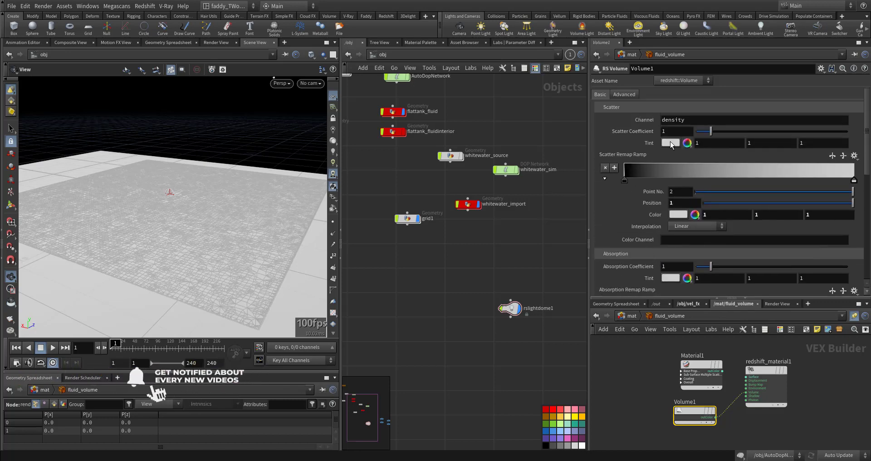
left_click(671, 142)
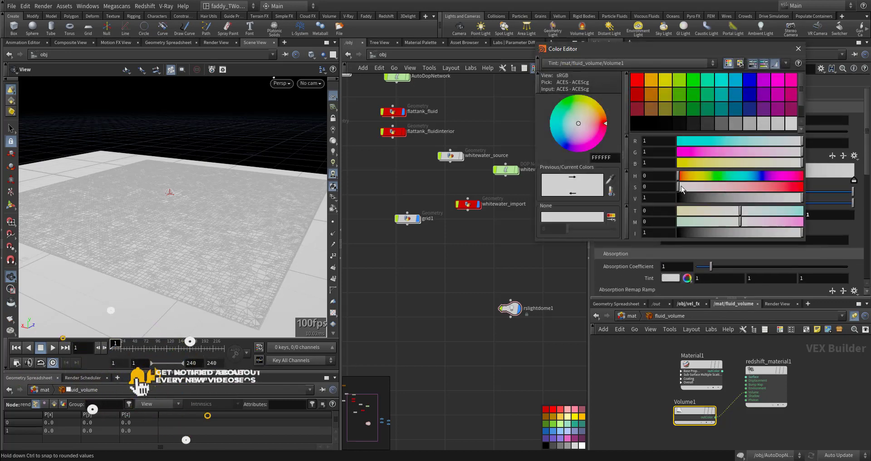
left_click(797, 48)
Open the ground material's network and check the diffuse color of Material1
left_click(628, 316)
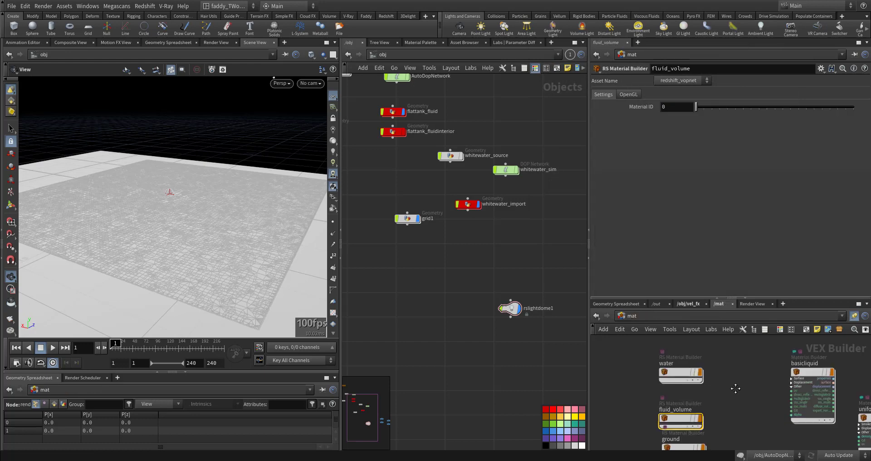
left_click_drag(638, 348, 857, 453)
middle_click_drag(711, 398, 707, 403)
left_click(715, 405)
double_click(711, 408)
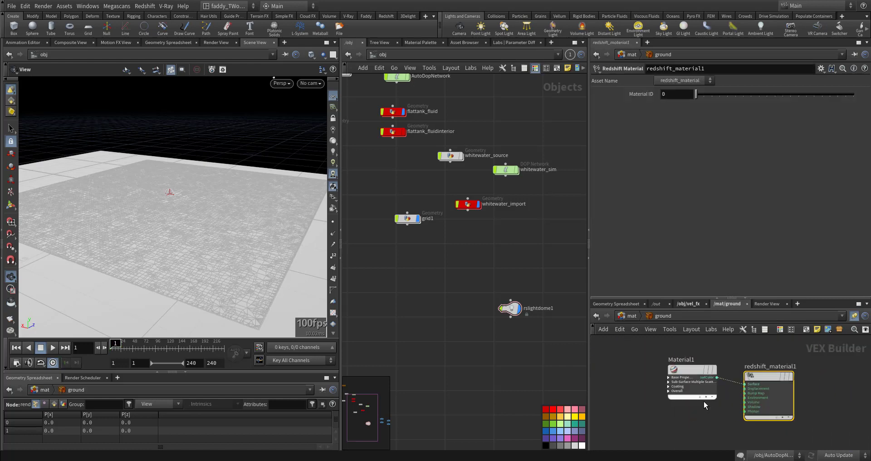
left_click_drag(690, 392, 690, 393)
scroll(640, 205, "up", 10)
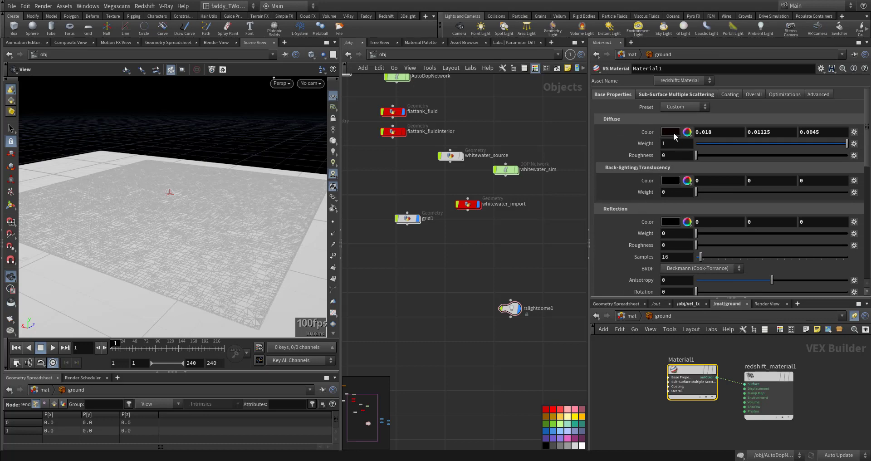
left_click(671, 132)
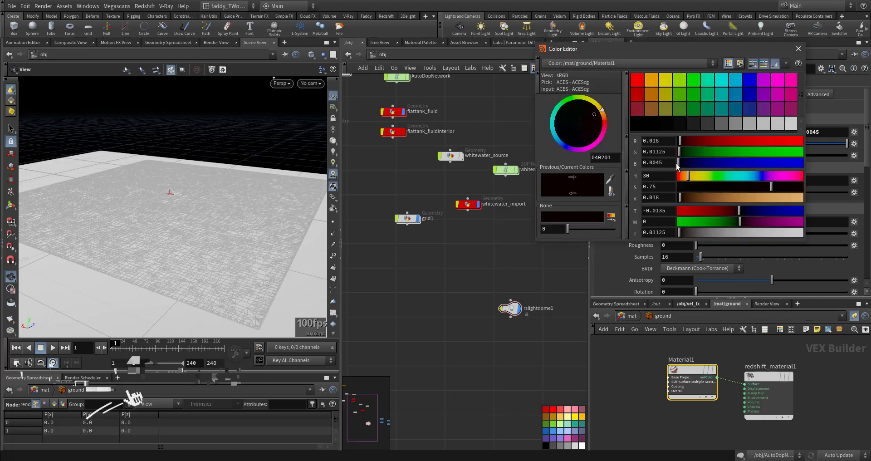
left_click(797, 53)
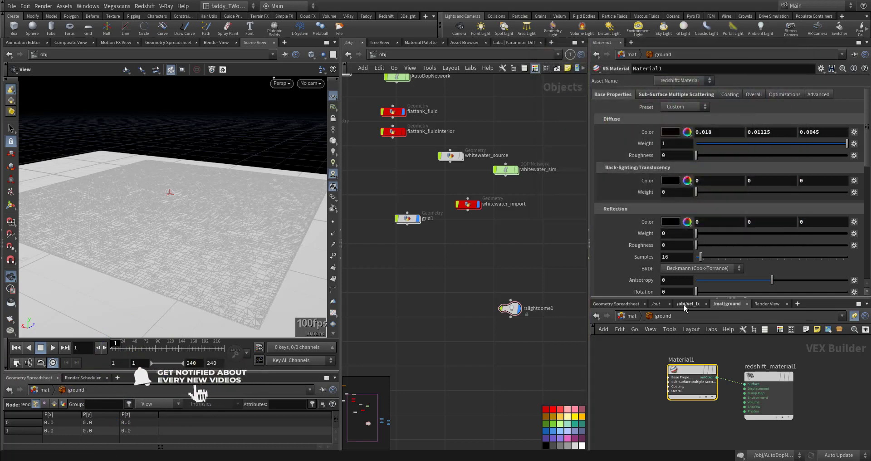
Show the out network and check the source paths of fetch1, fetch2 and fetch3
left_click(656, 304)
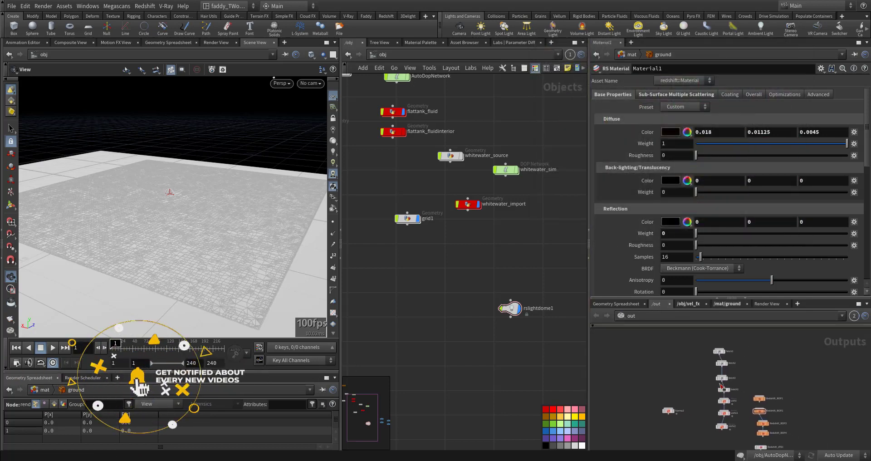
scroll(726, 359, "up", 6)
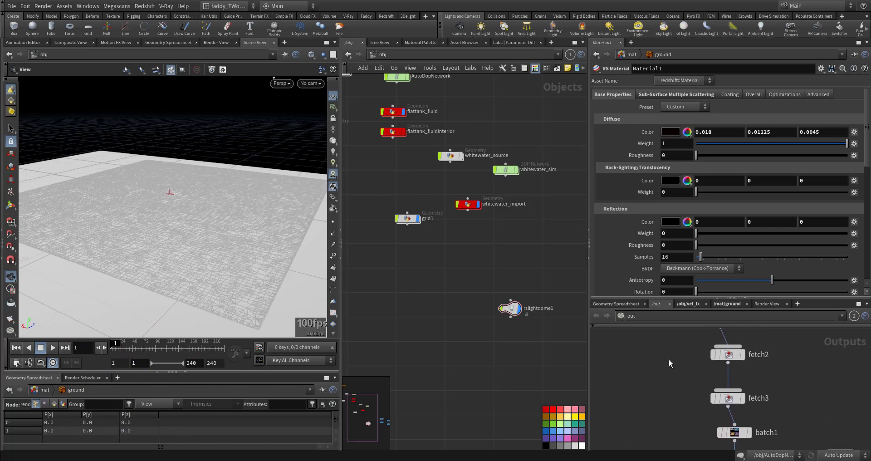
left_click_drag(677, 355, 753, 385)
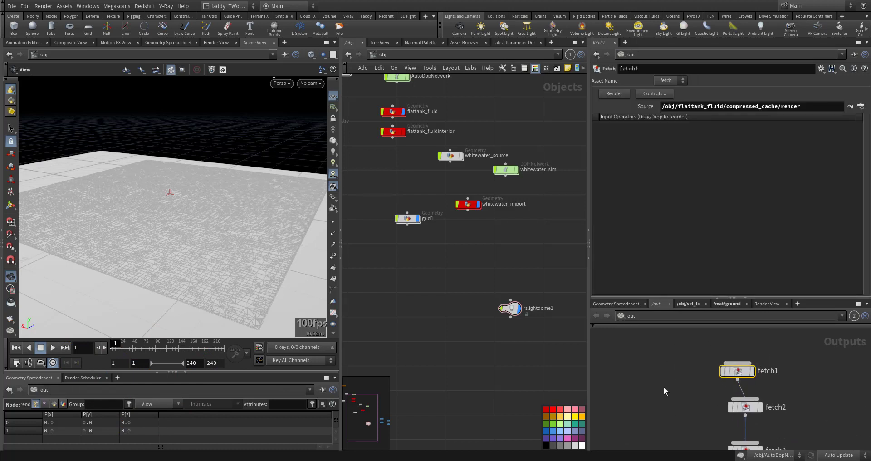
left_click_drag(663, 390, 762, 419)
left_click_drag(684, 358, 782, 401)
middle_click_drag(686, 398, 661, 367)
left_click_drag(669, 358, 772, 400)
middle_click_drag(663, 402, 667, 367)
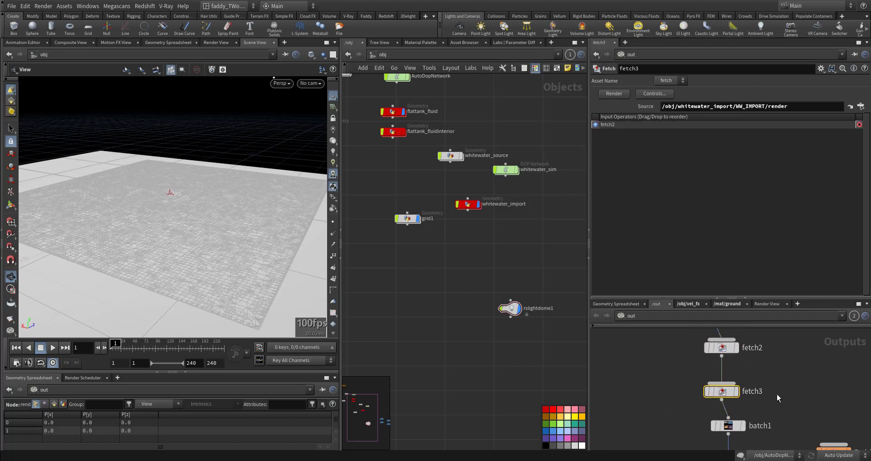
Check batch1's full frame range option and look over the fetch chain feeding it
middle_click_drag(666, 406, 650, 370)
left_click_drag(664, 377, 755, 401)
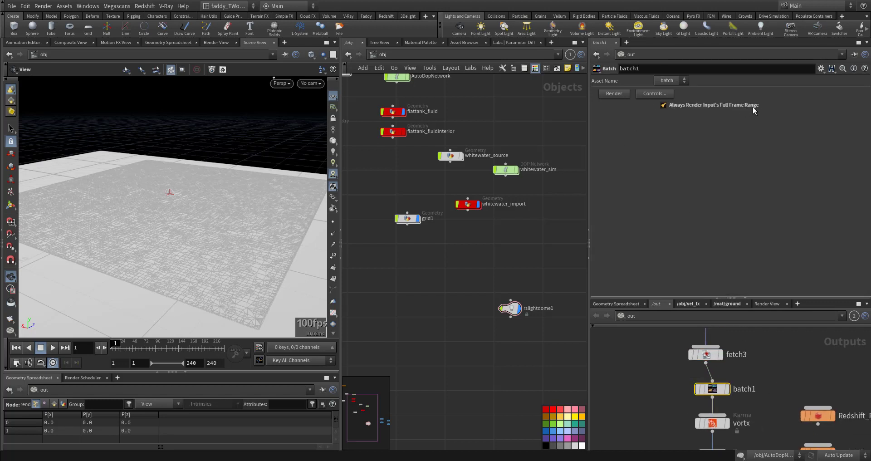
middle_click_drag(652, 369, 651, 444)
middle_click_drag(652, 384, 684, 373)
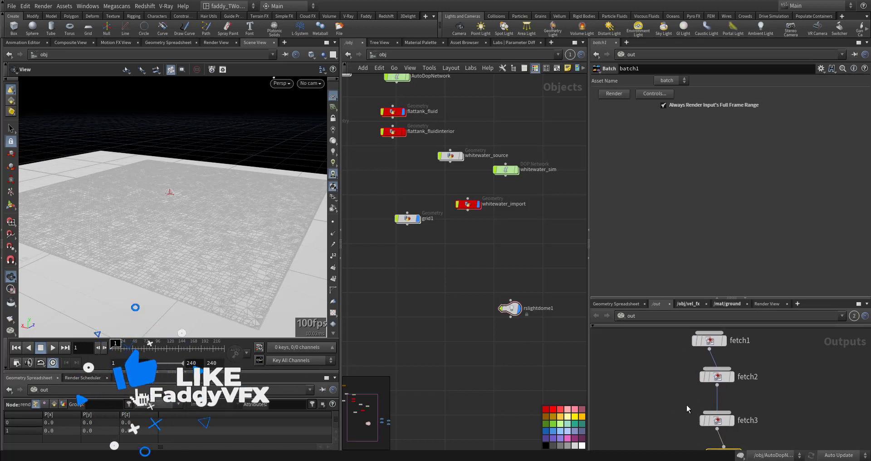
middle_click_drag(683, 418, 652, 360)
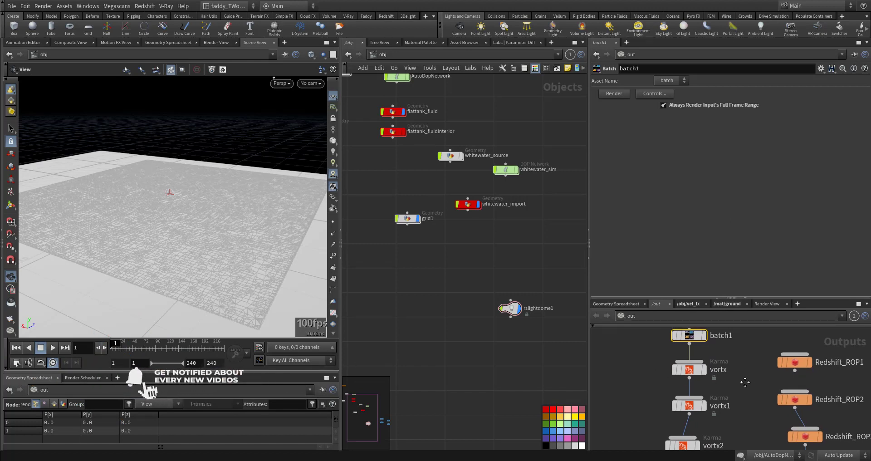
Review the frame range and Redshift quality settings of Redshift_ROP1 and look over the other Redshift ROPs
middle_click_drag(764, 379, 652, 383)
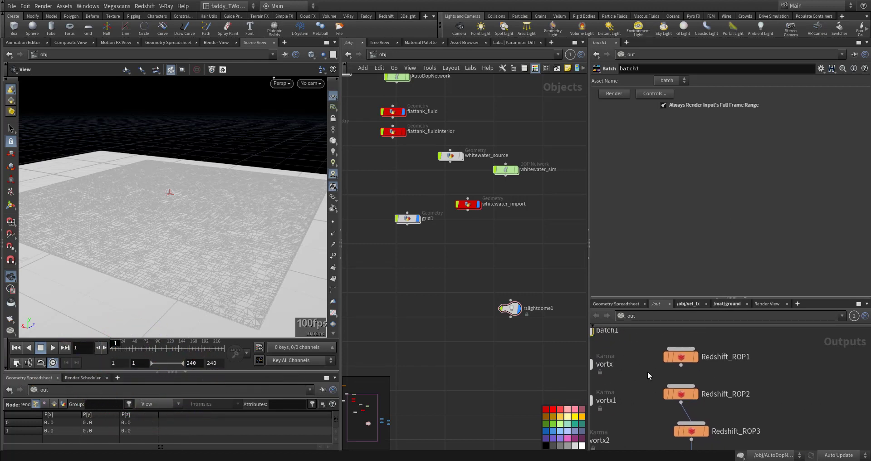
left_click(680, 356)
middle_click_drag(778, 392, 791, 350)
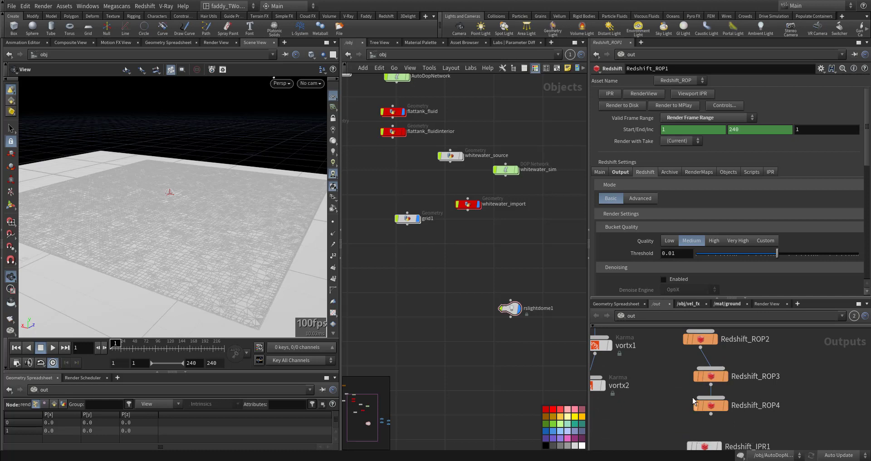
middle_click_drag(659, 397, 665, 459)
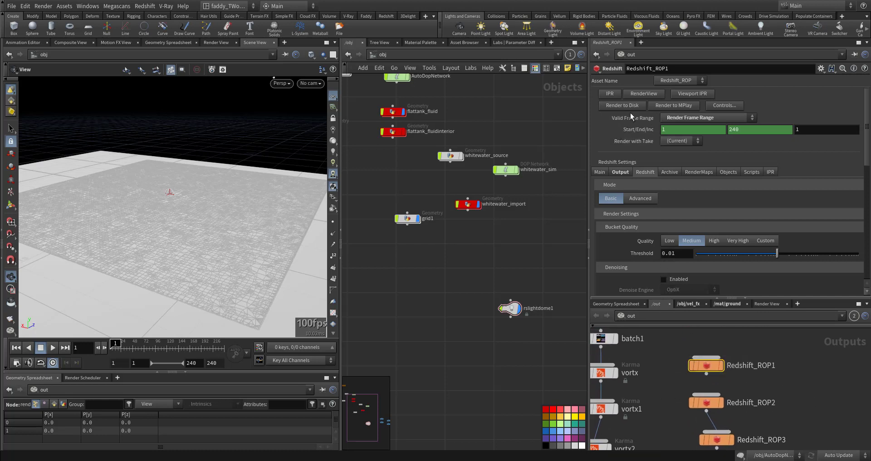
Preview frame 92 through /obj/cam1 in the Redshift Render View and close the view
left_click(640, 95)
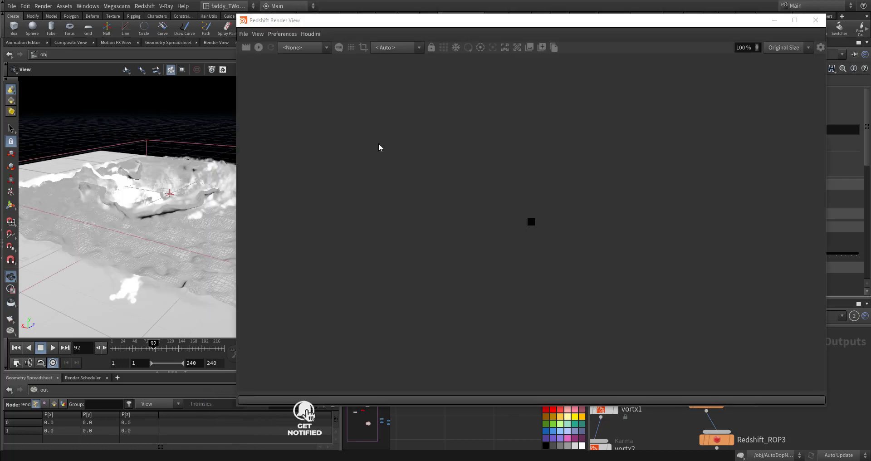
left_click(393, 48)
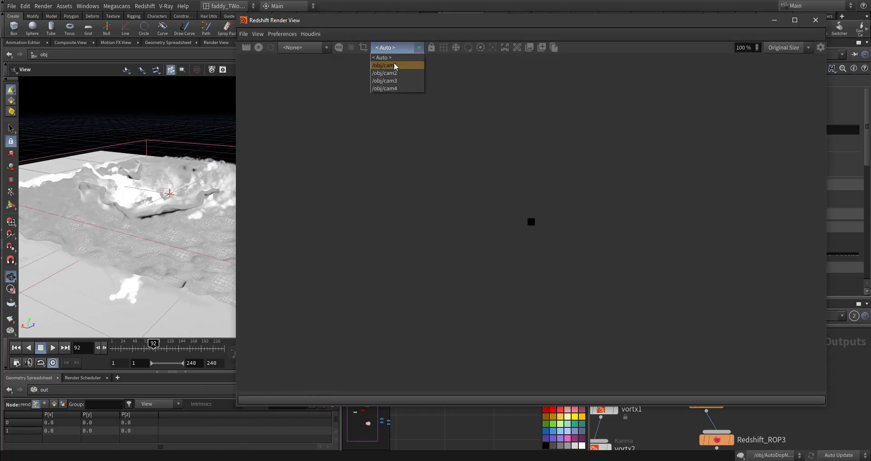
left_click_drag(366, 25, 346, 26)
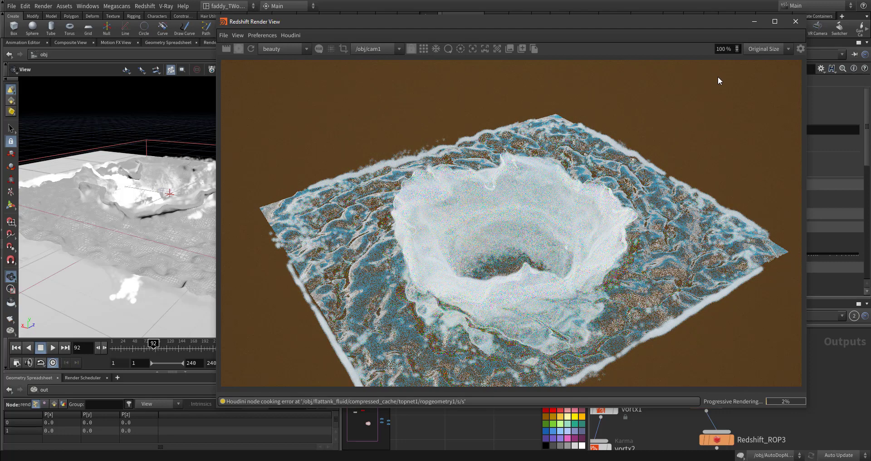
left_click(793, 21)
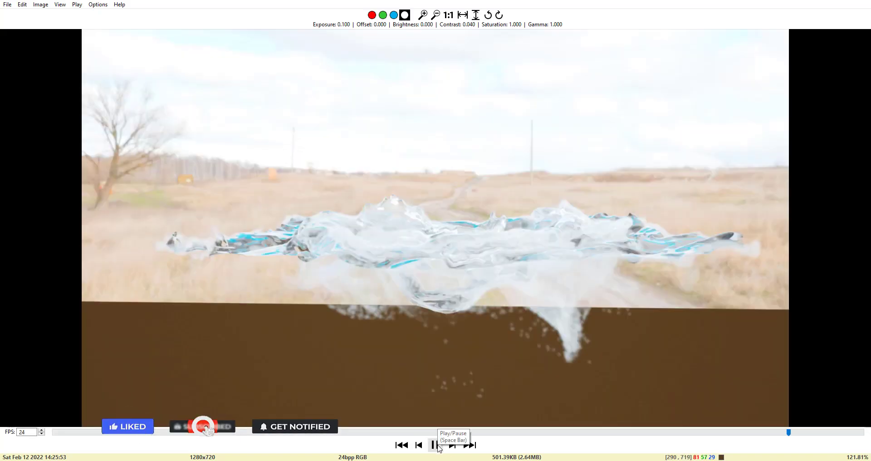
Play the rendered vortex sequence from its first frame in the image viewer, pause it and return to the Houdini scene
left_click(403, 448)
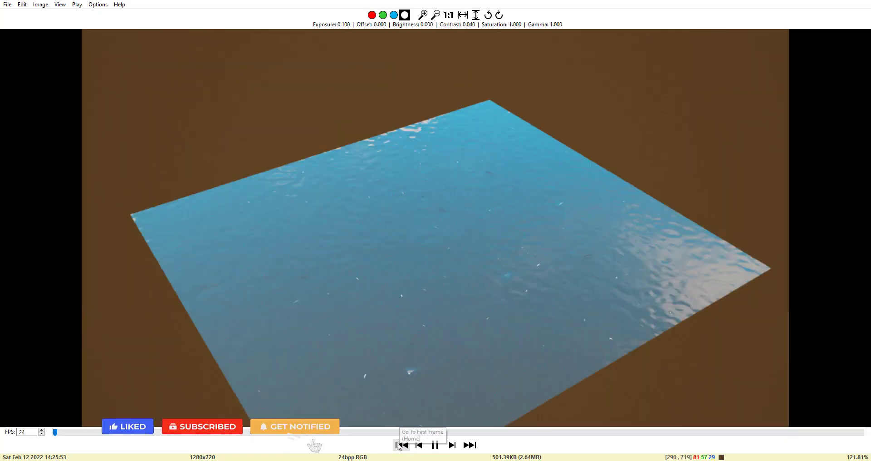
left_click(434, 445)
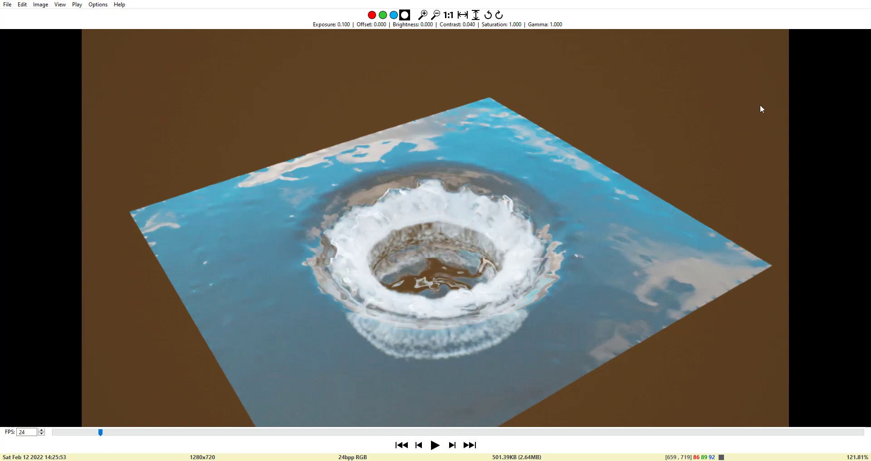
left_click(854, 1)
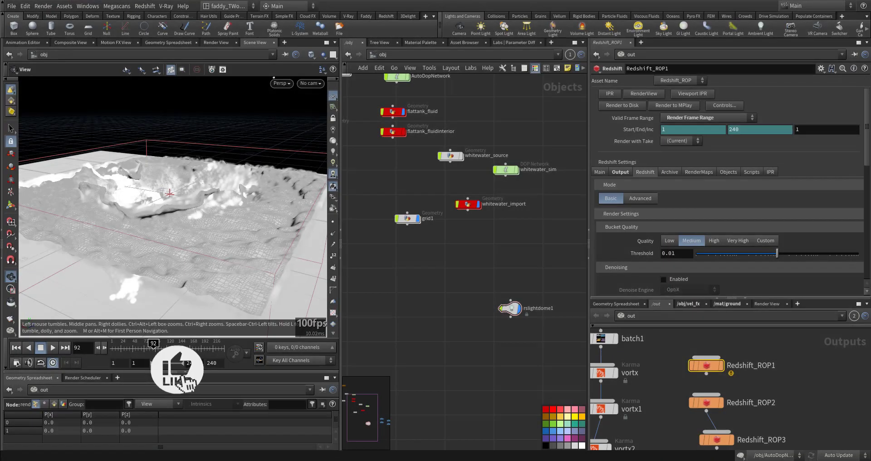